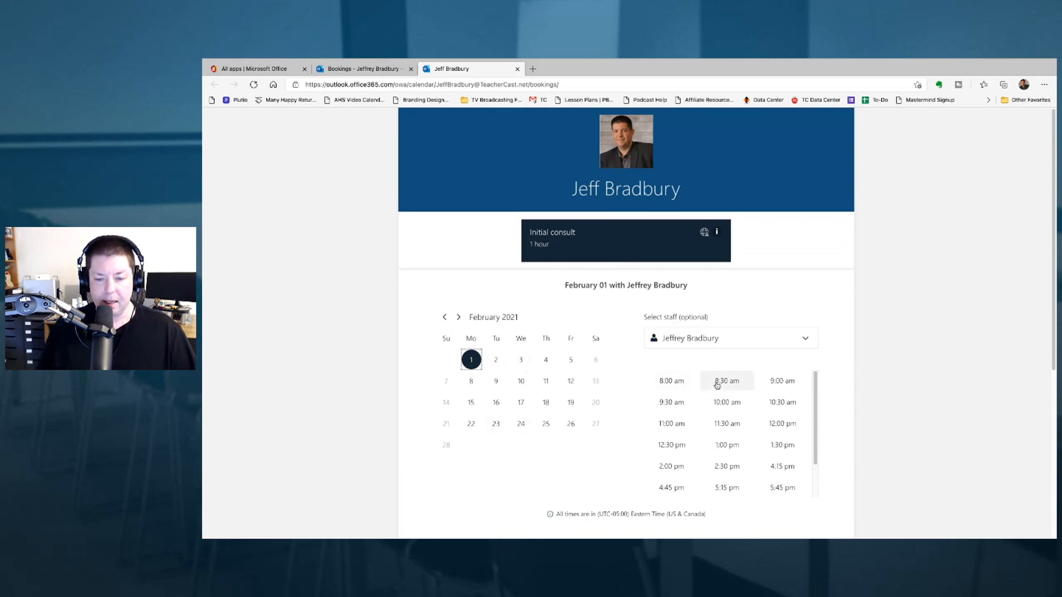
# - Pick the 8:30 am slot on February 1, review the empty details form, then return to All apps
pyautogui.click(715, 384)
pyautogui.scroll(-5, 636, 408)
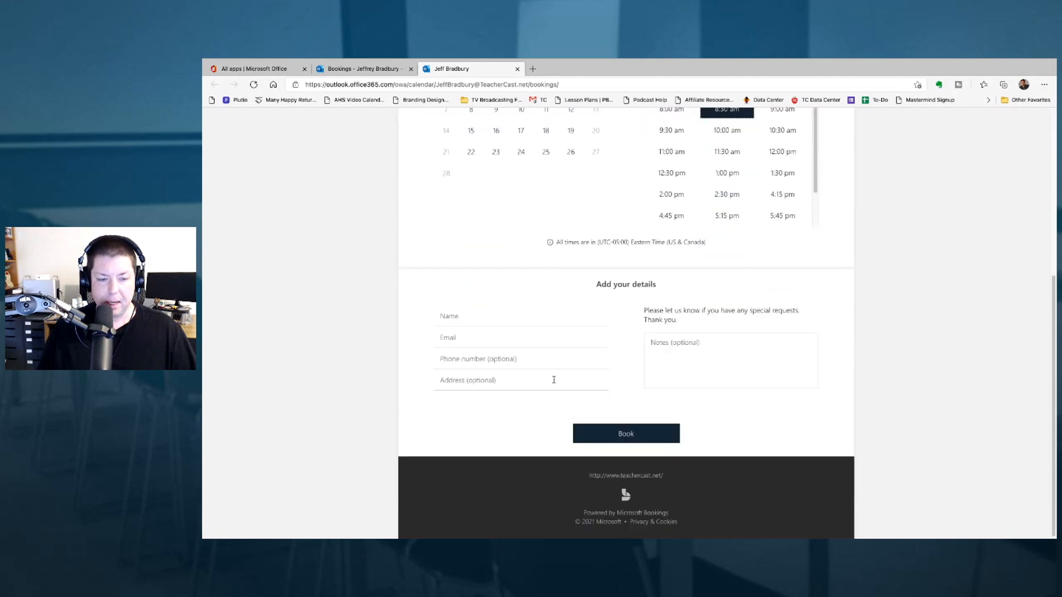
pyautogui.click(475, 320)
pyautogui.click(393, 337)
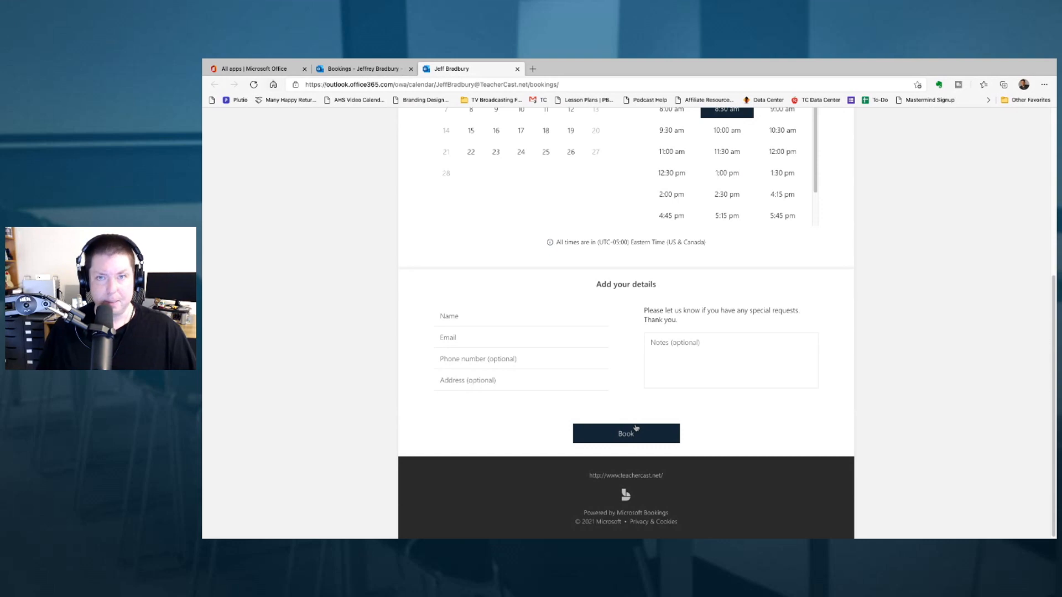
pyautogui.click(272, 71)
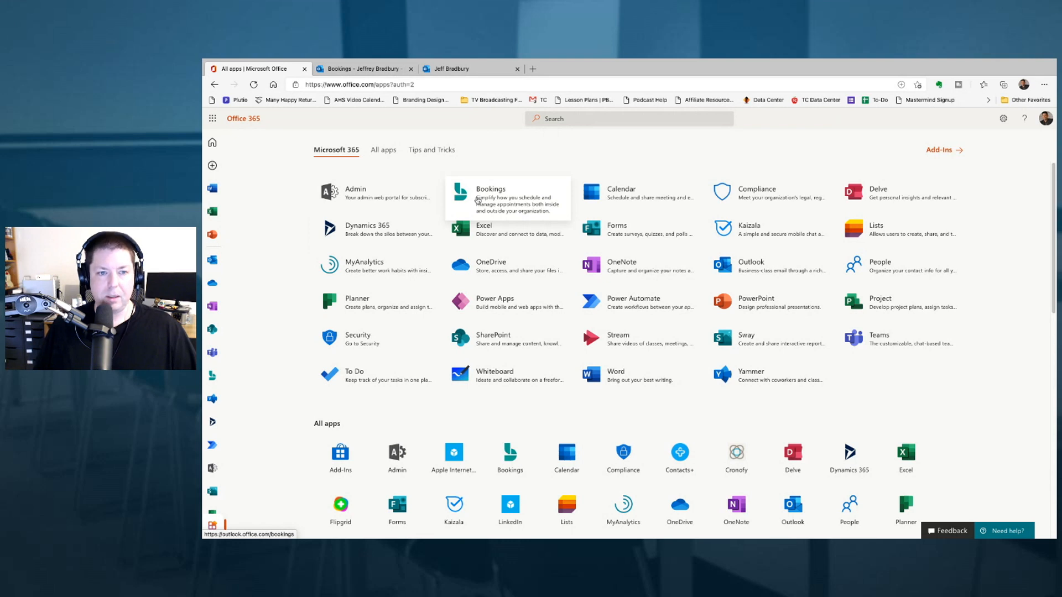
# - Open the Bookings app from the Office 365 All apps page
pyautogui.click(476, 200)
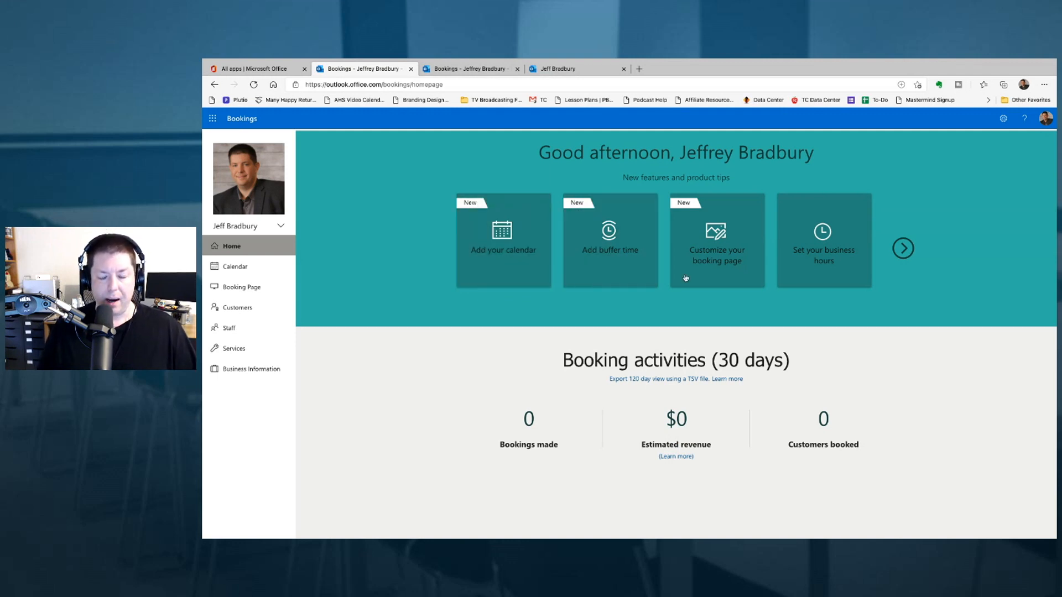
# - Advance the home page tips carousel to the next set of getting-started tiles
pyautogui.click(902, 249)
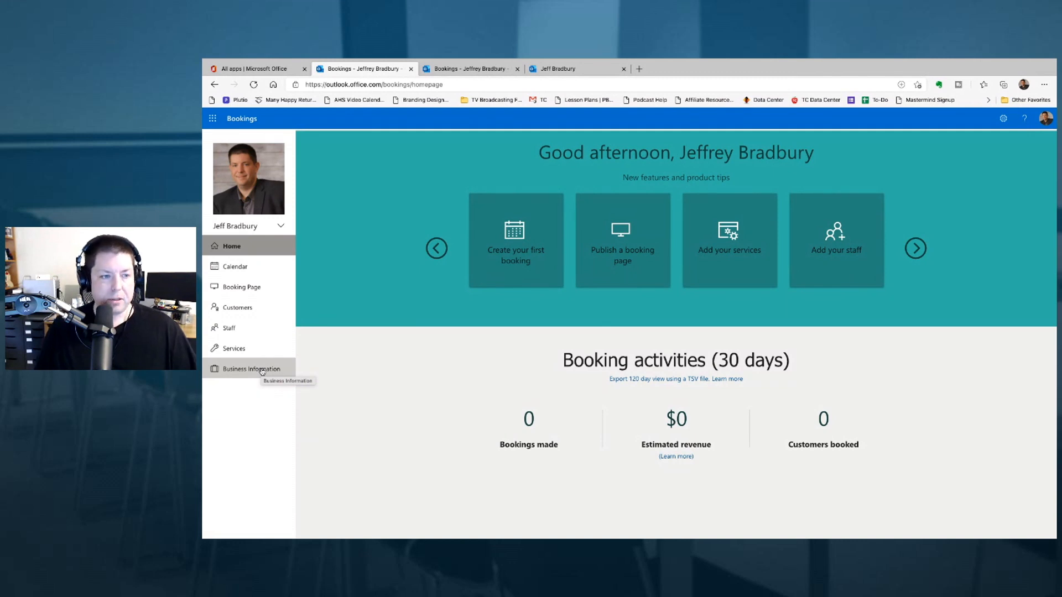
# - Create a new calendar named 'The TeacherCast Booking Form', business type 'My Awesome Podcasting Company'
pyautogui.click(281, 228)
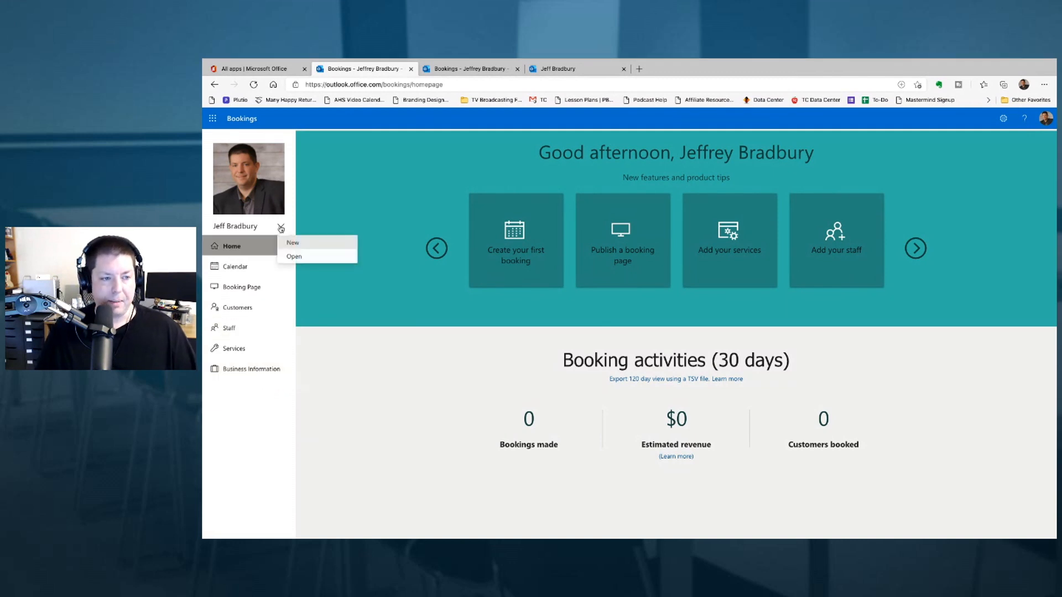
pyautogui.click(310, 243)
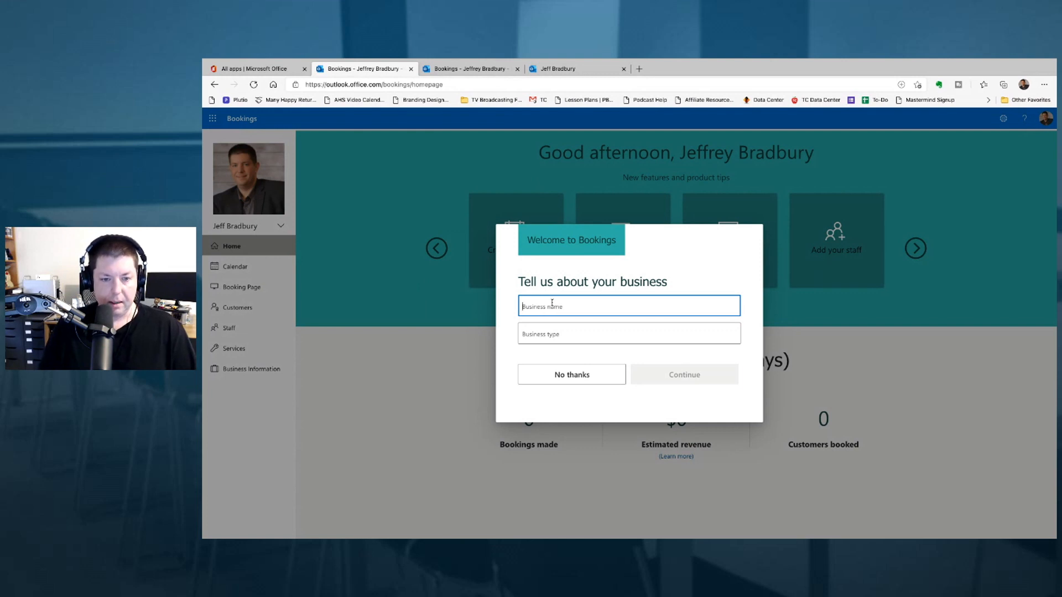
pyautogui.write('The TeacherCast Bo')
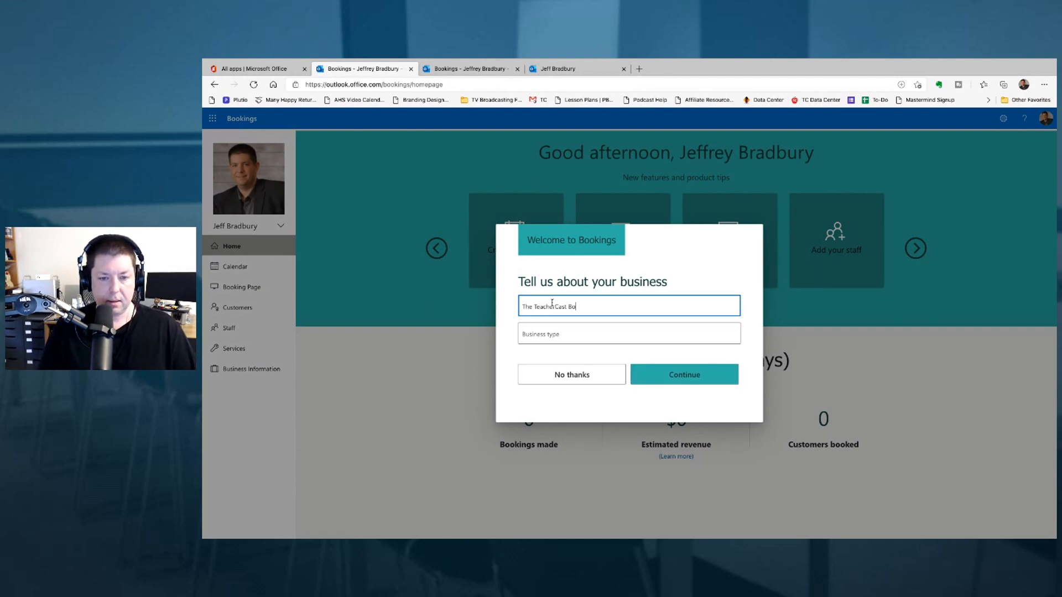
pyautogui.write('oking Form')
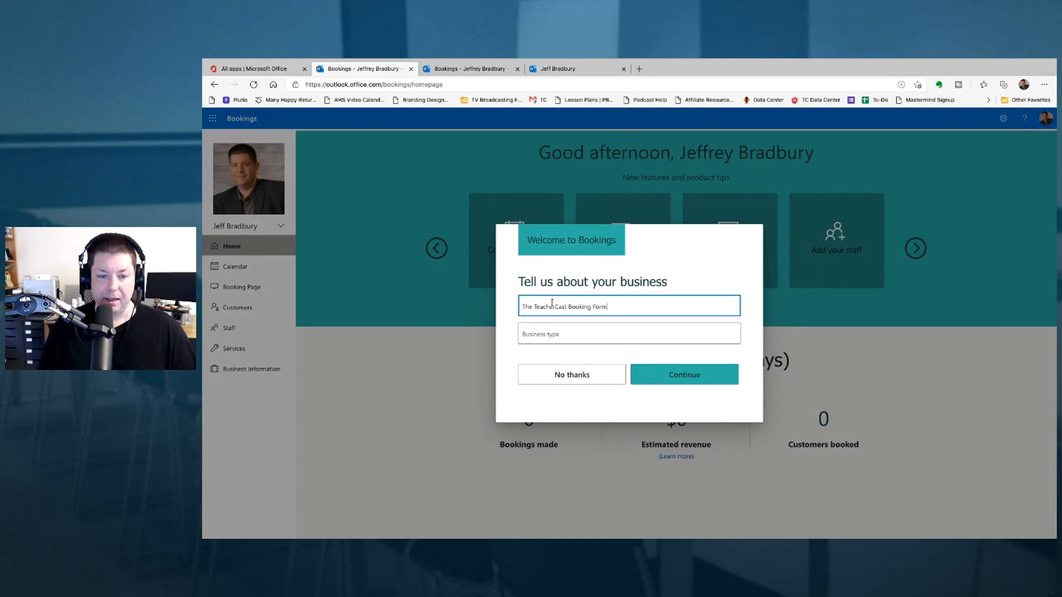
pyautogui.click(559, 333)
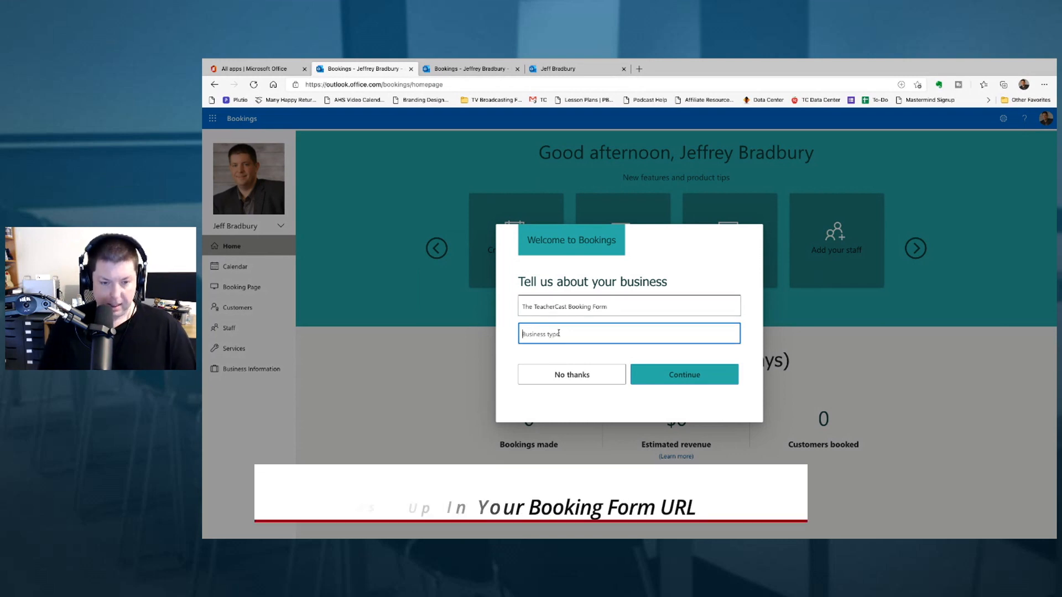
pyautogui.write('My Awesome Po')
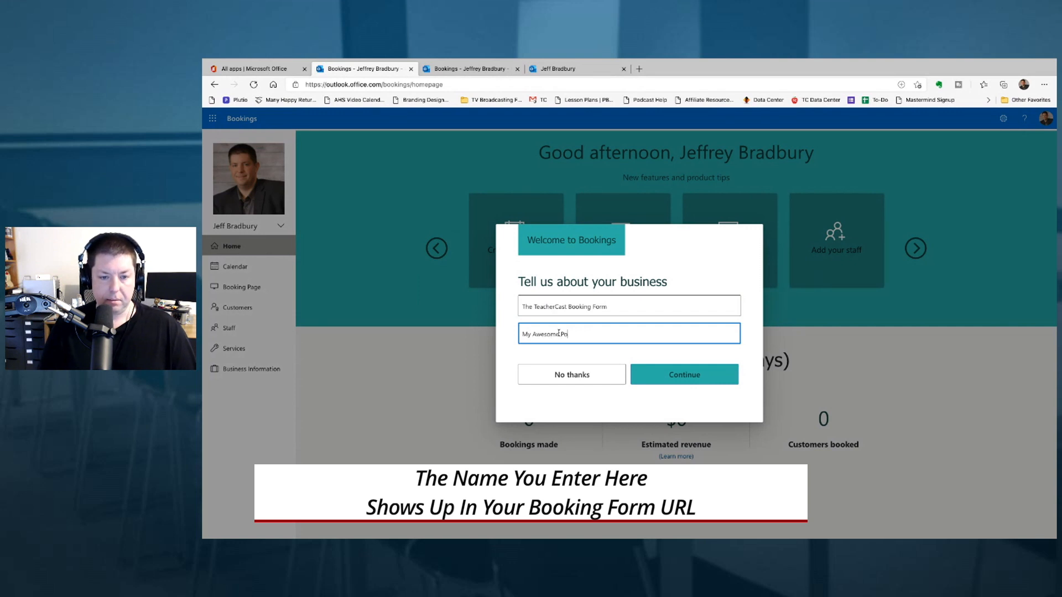
pyautogui.write('dcasting Company')
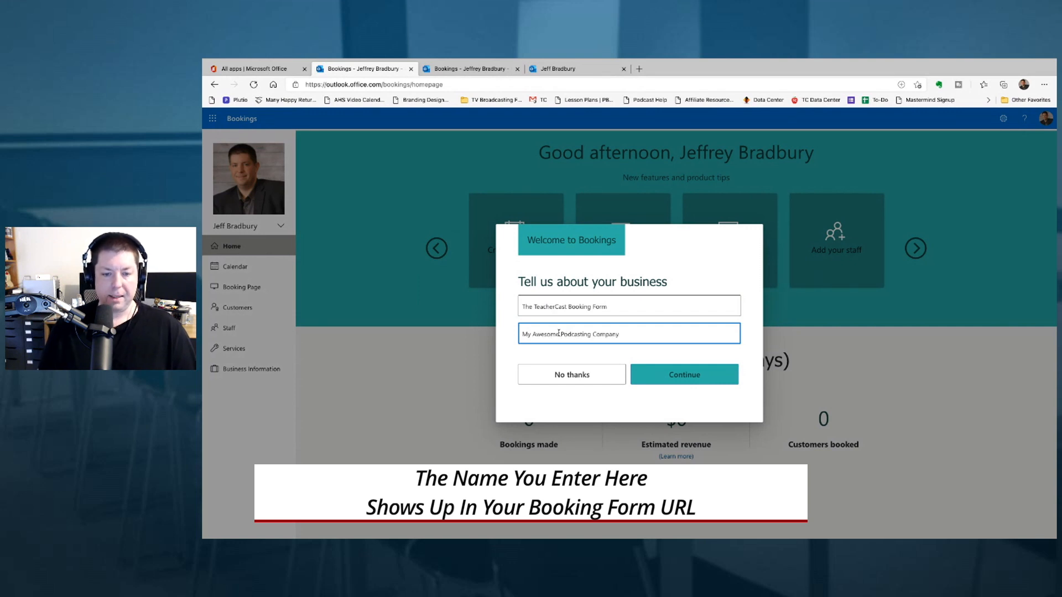
pyautogui.click(685, 375)
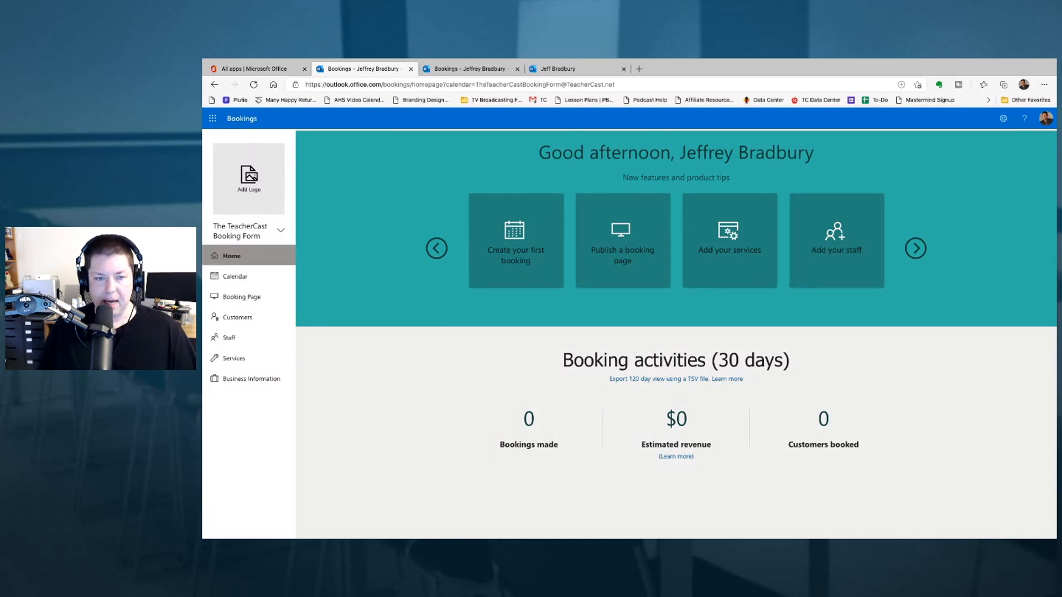
# - View the new calendar in Work week and Month views and check the New booking list
pyautogui.click(254, 279)
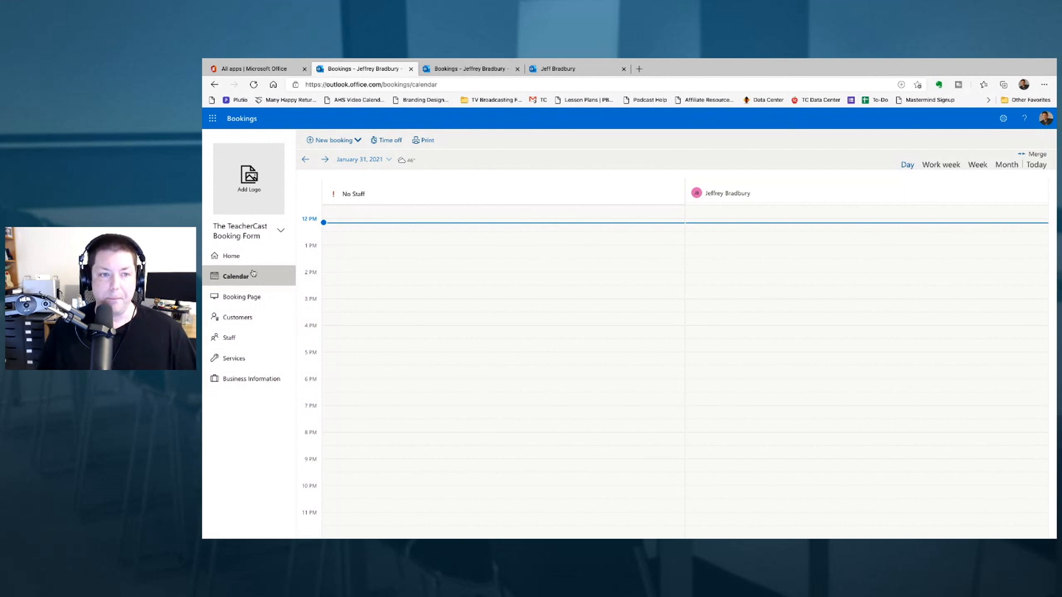
pyautogui.click(940, 166)
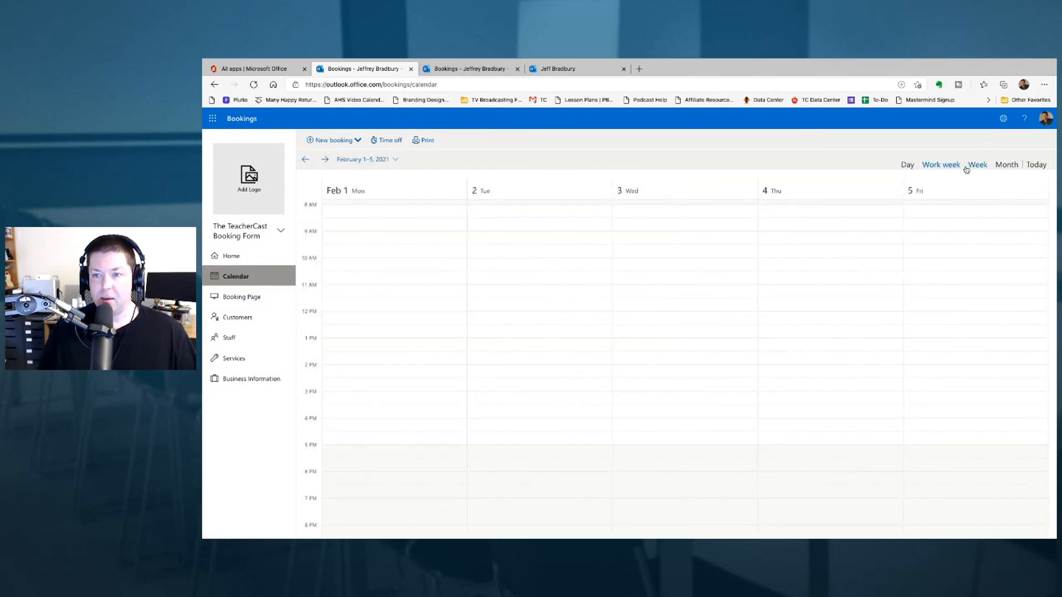
pyautogui.click(1006, 165)
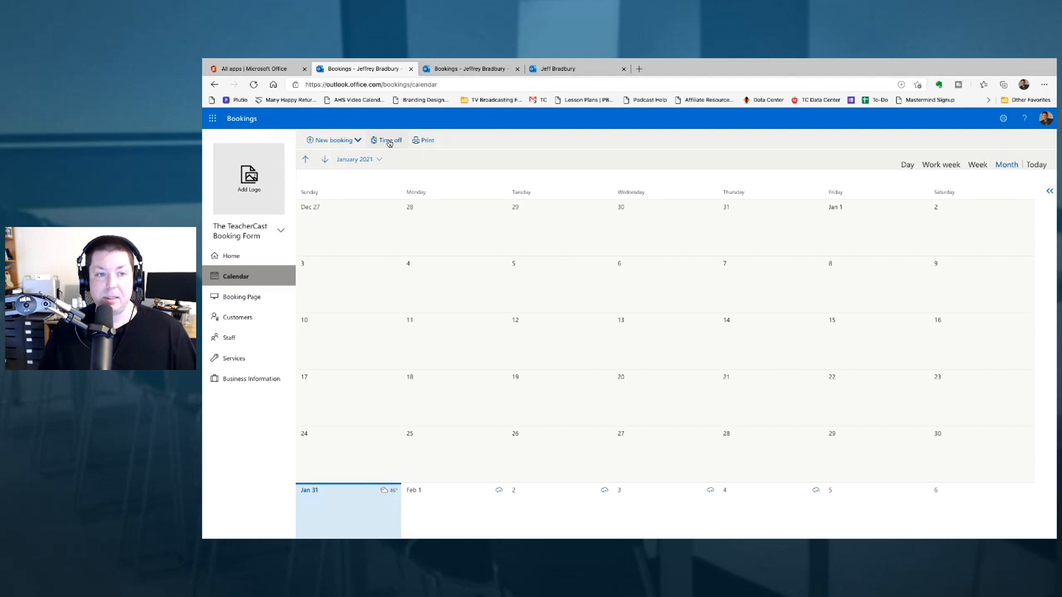
pyautogui.click(357, 141)
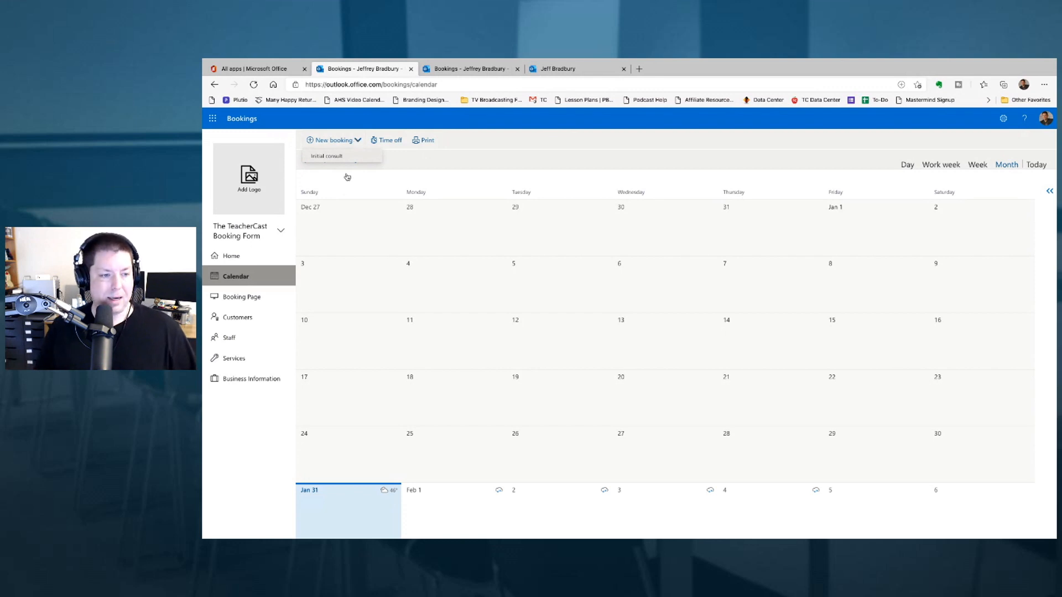
pyautogui.click(255, 293)
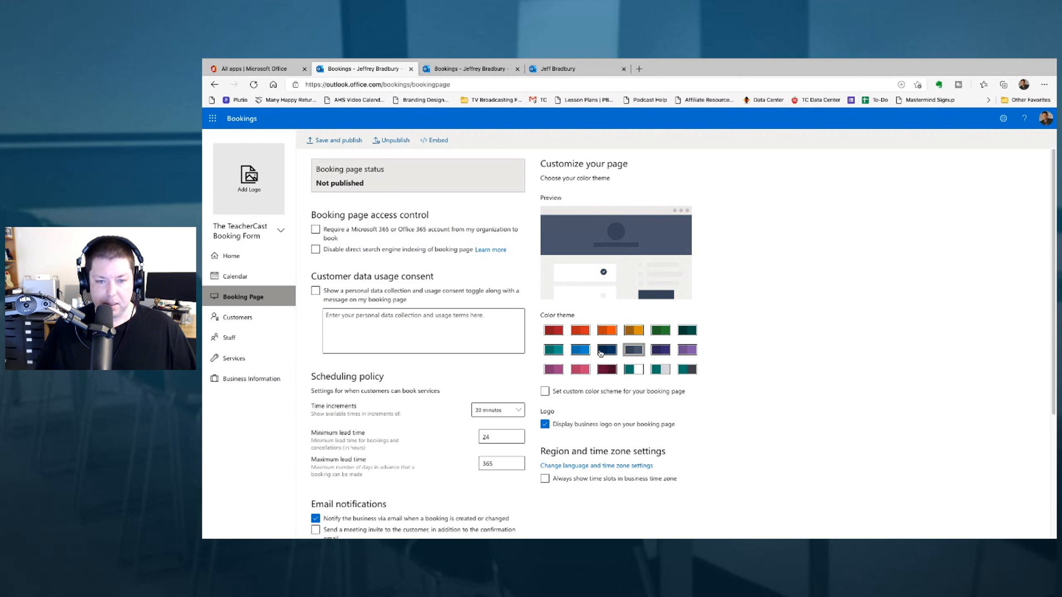
# - Try several colour themes and settle on teal for the booking page
pyautogui.click(560, 351)
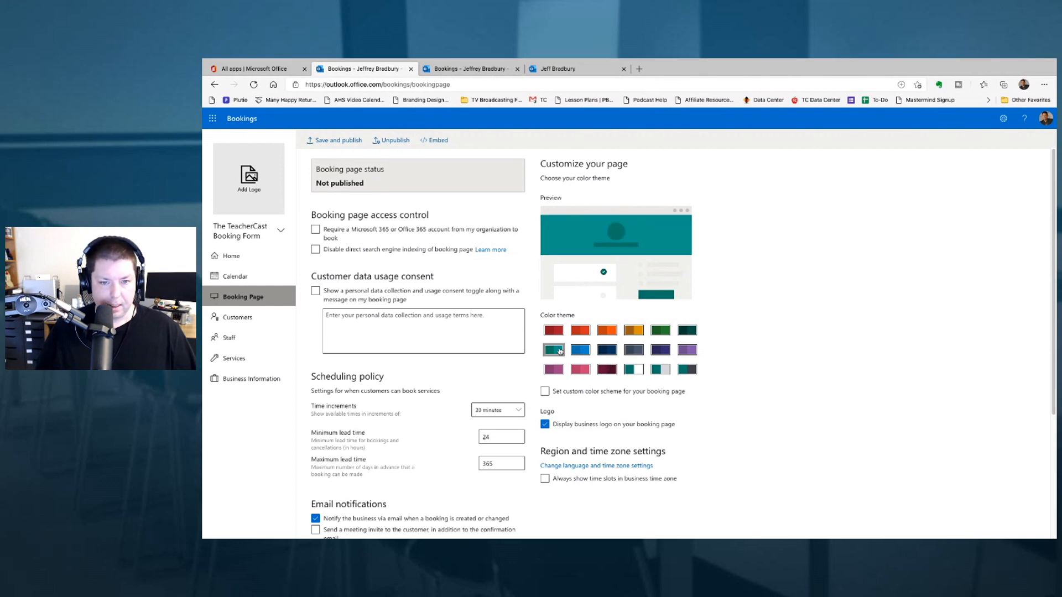
pyautogui.click(602, 353)
pyautogui.click(635, 353)
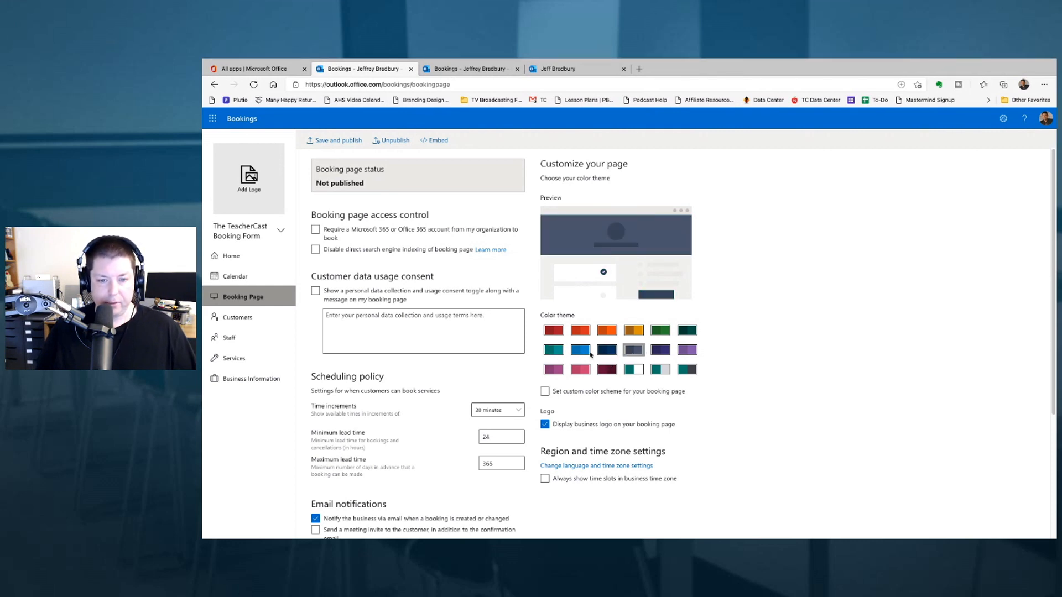
pyautogui.click(589, 352)
pyautogui.click(560, 352)
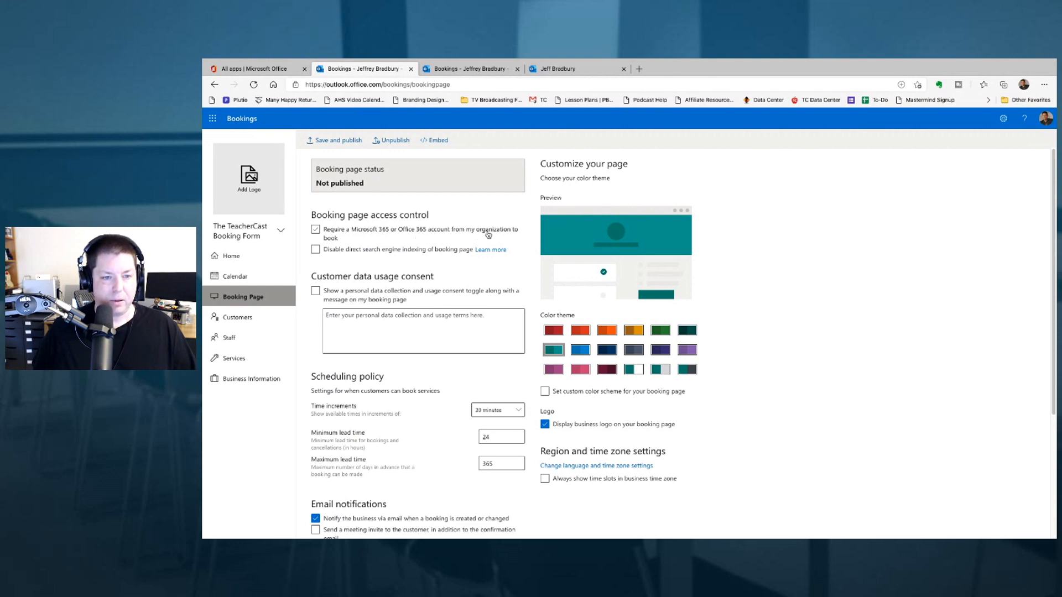
# - Drop the organisation-account requirement and disable direct search engine indexing
pyautogui.click(346, 238)
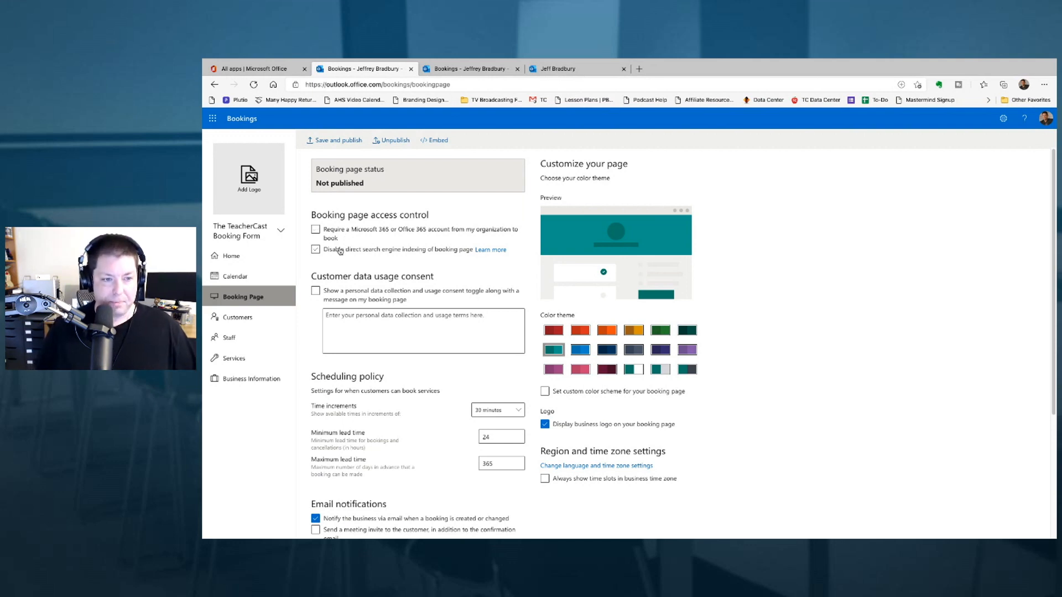
pyautogui.click(339, 251)
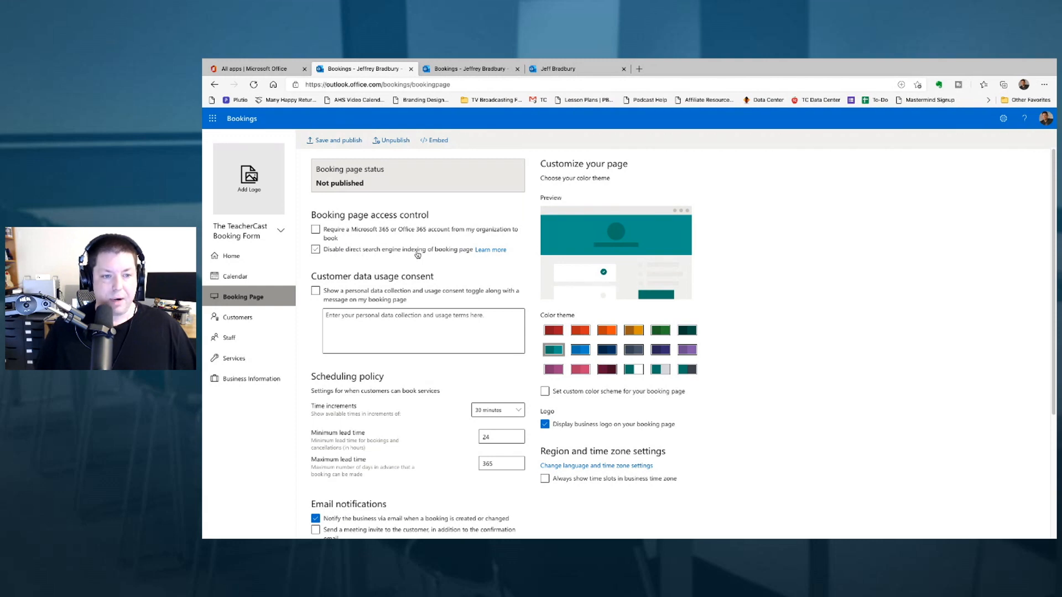
pyautogui.click(317, 252)
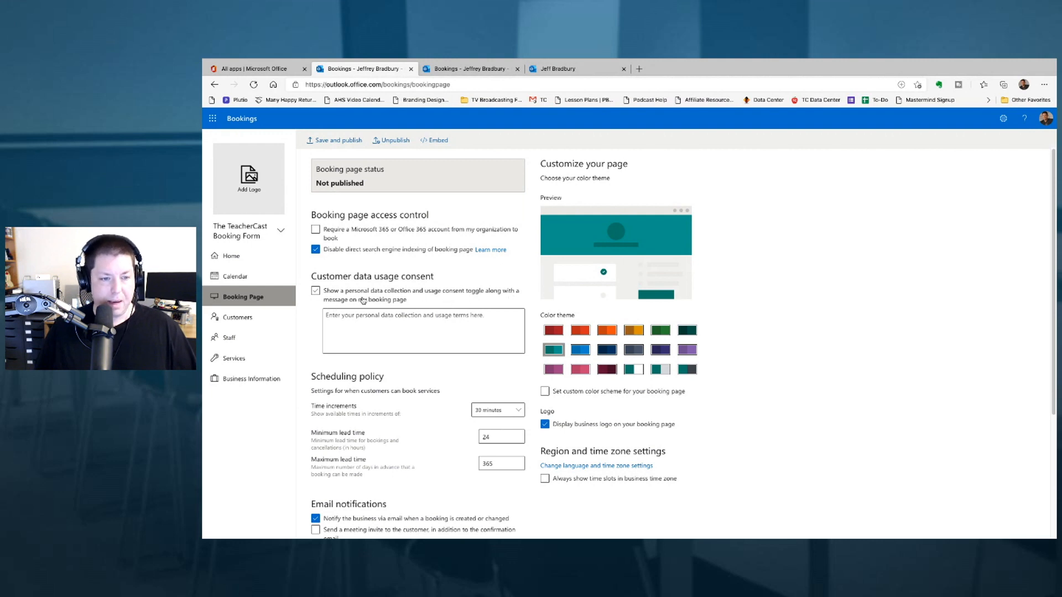
# - Enable the consent message: 'Hello, this is to let you know that we are collecting data on you'
pyautogui.click(315, 291)
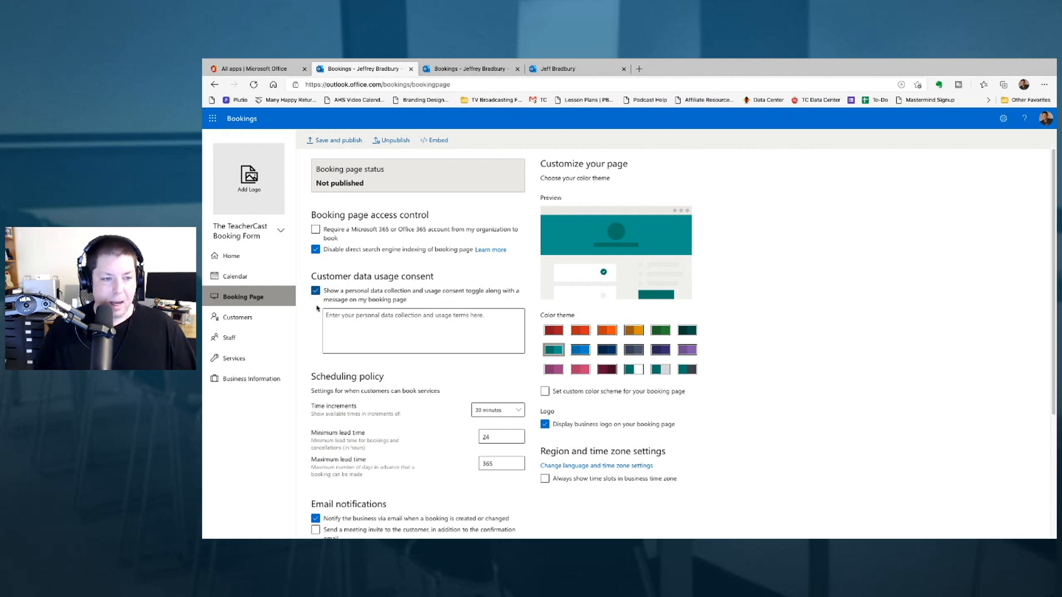
pyautogui.click(361, 321)
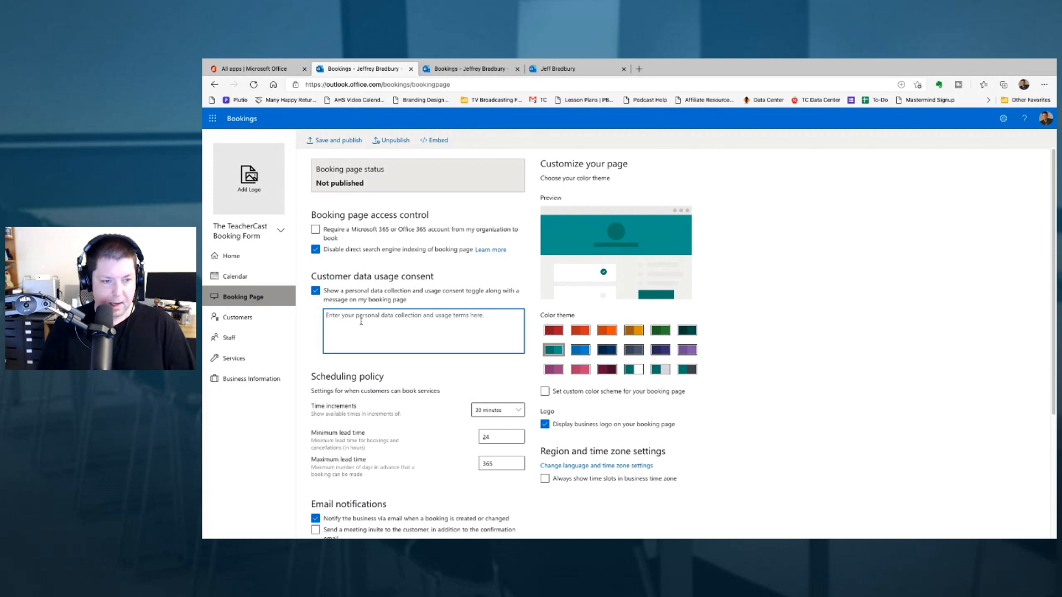
pyautogui.write('Hello, this is to')
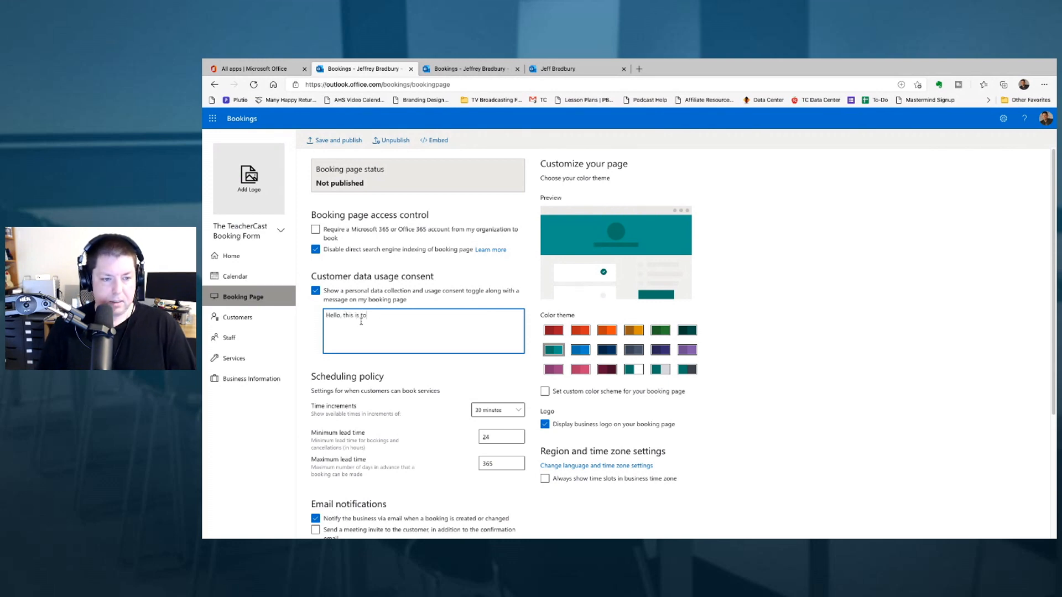
pyautogui.write(' let you know that ')
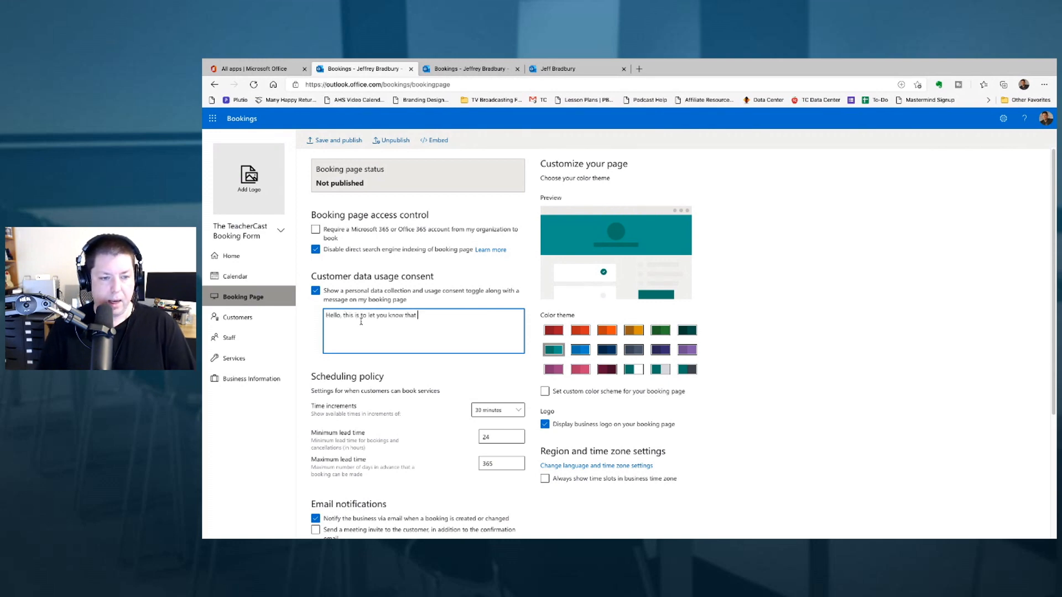
pyautogui.write('we are collecting ')
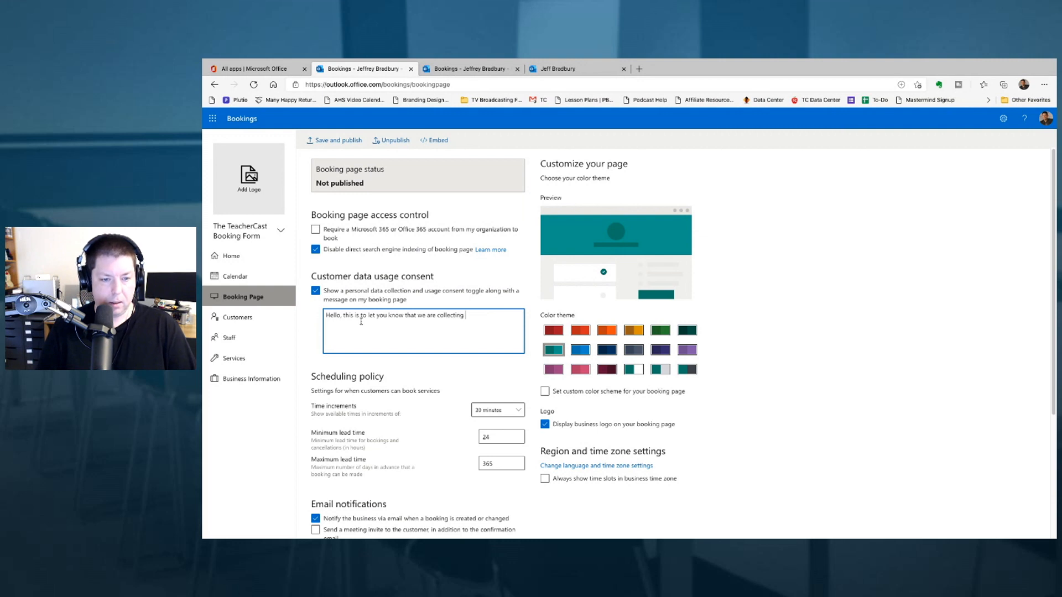
pyautogui.write('data on you')
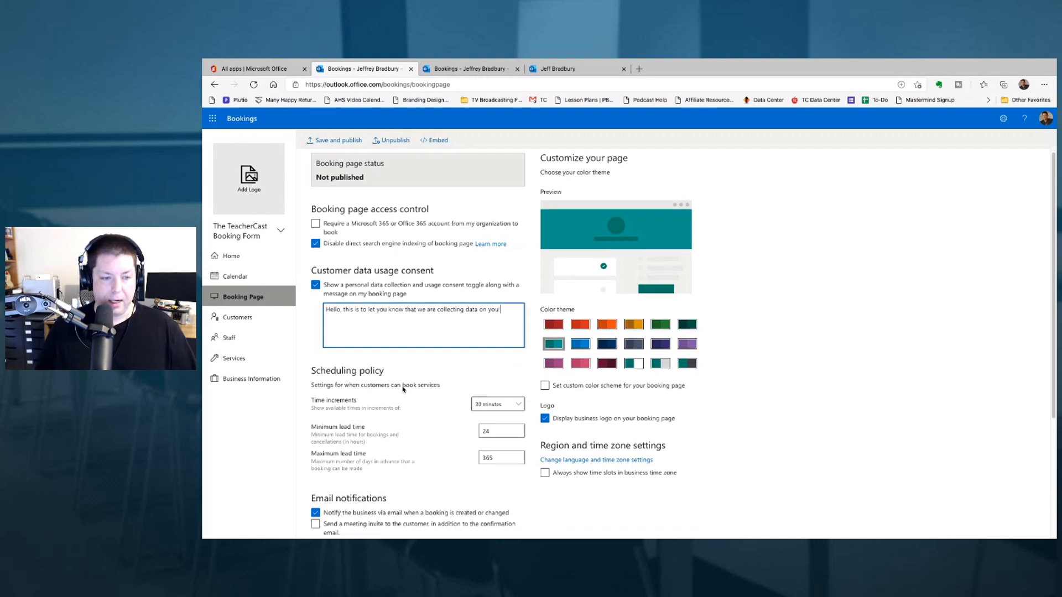
pyautogui.scroll(-1, 403, 390)
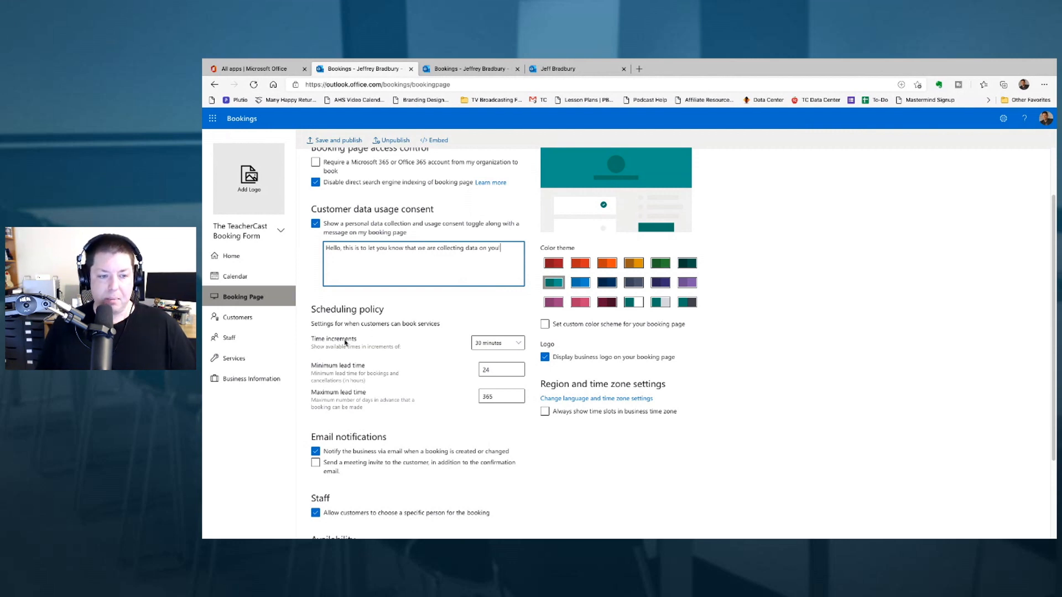
# - Set 15-minute time increments, 0-hour minimum lead time, and always show business time zone slots
pyautogui.click(498, 347)
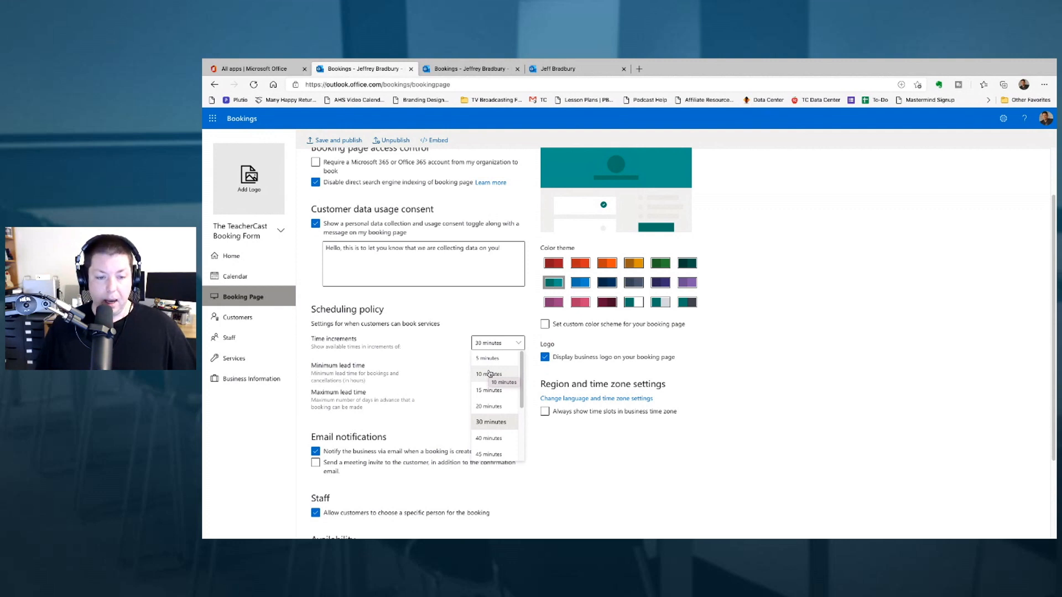
pyautogui.click(486, 389)
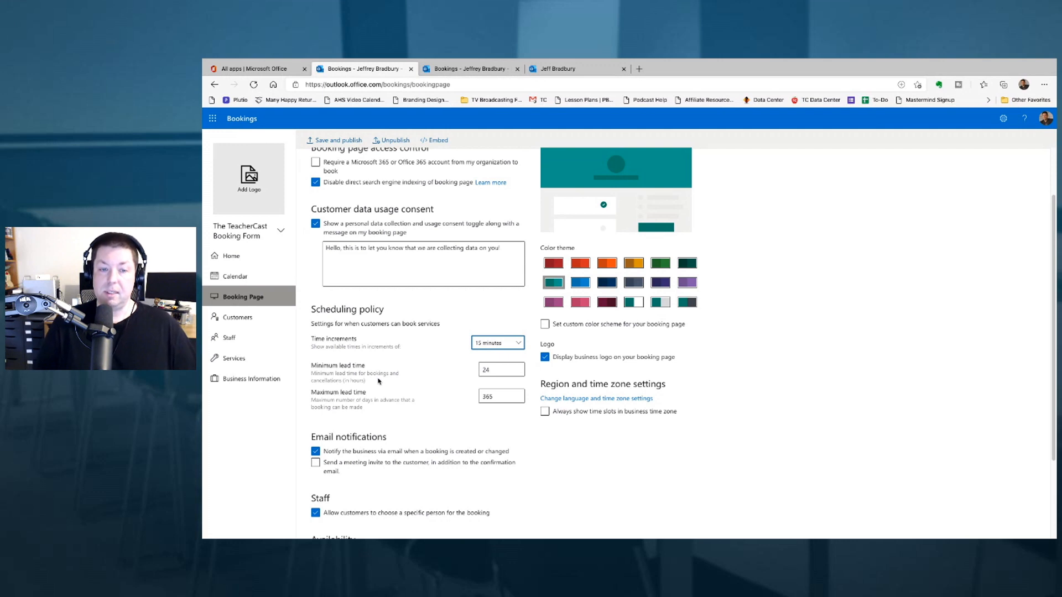
pyautogui.doubleClick(505, 371)
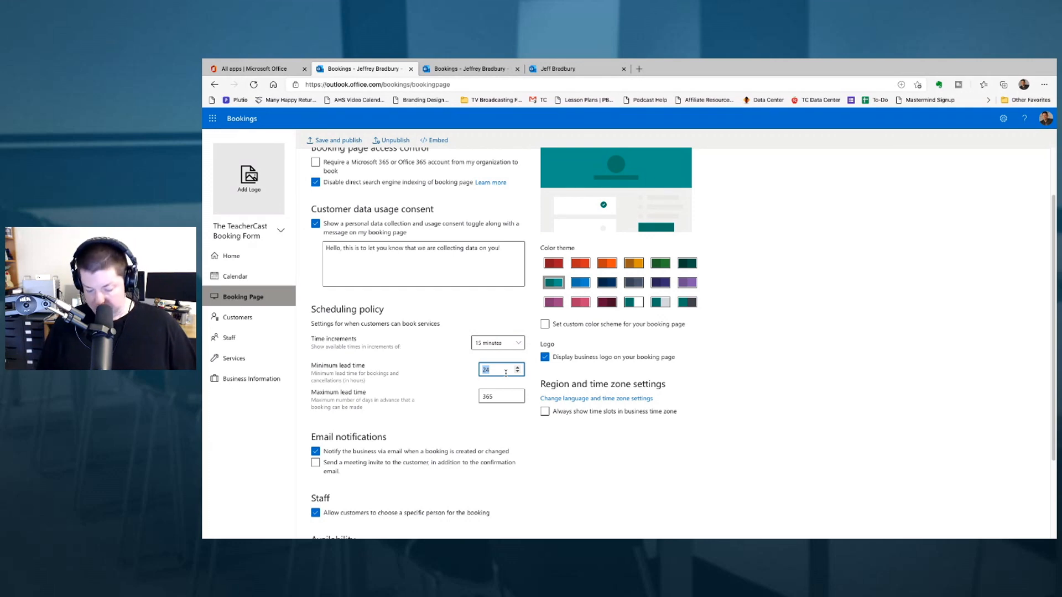
pyautogui.write('0')
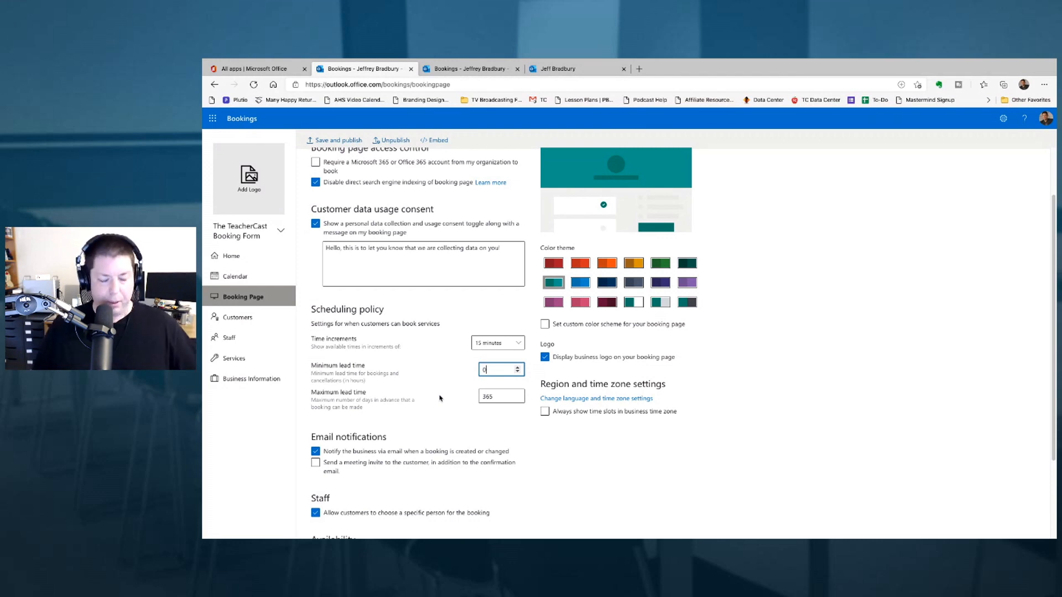
pyautogui.click(613, 418)
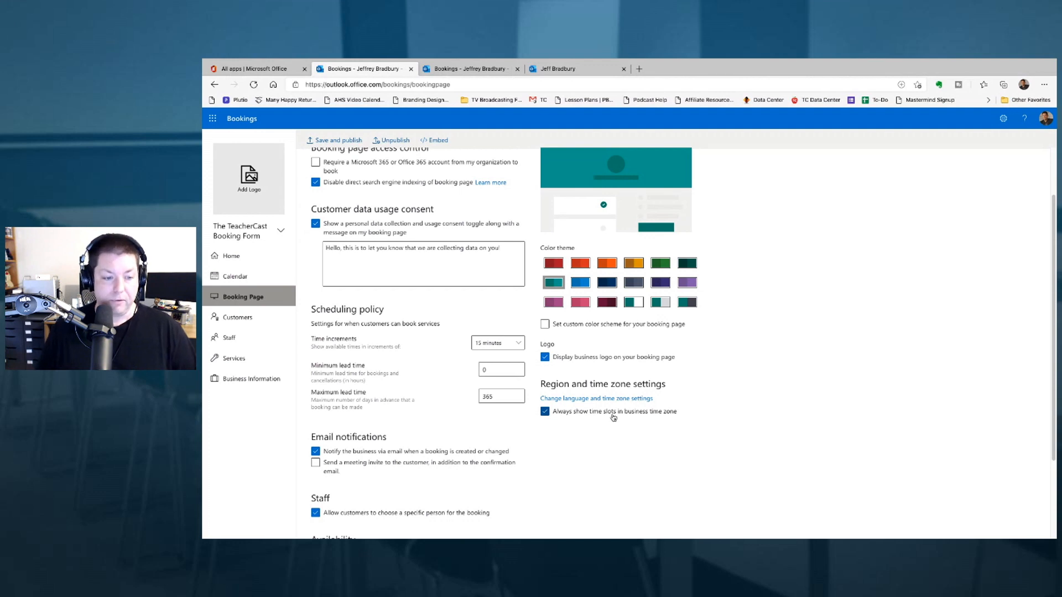
pyautogui.scroll(-2, 540, 422)
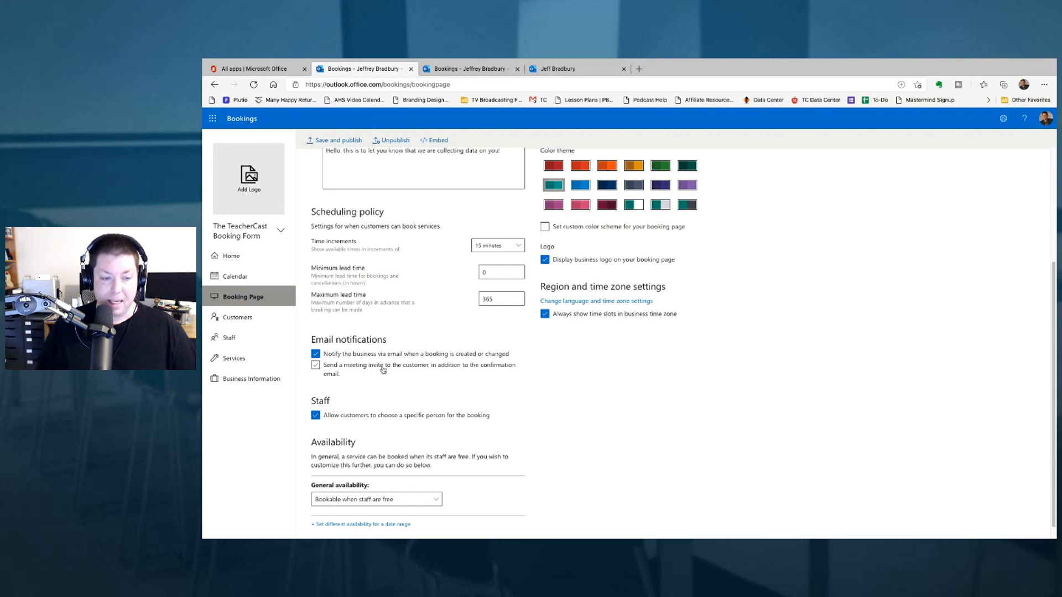
# - Tick 'Send a meeting invite to the customer' under Email notifications
pyautogui.click(440, 370)
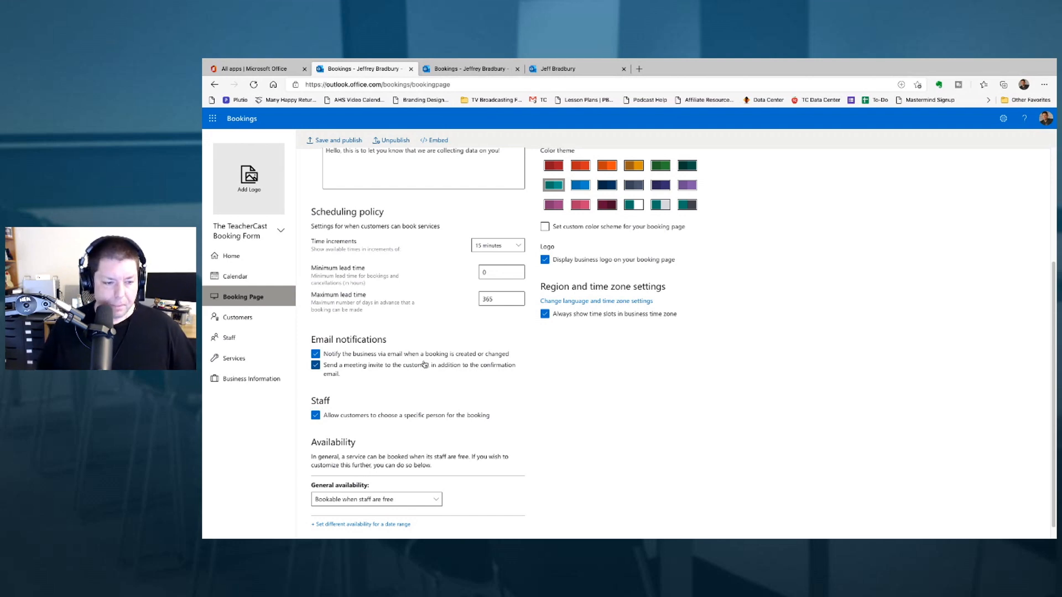
pyautogui.scroll(-1, 424, 364)
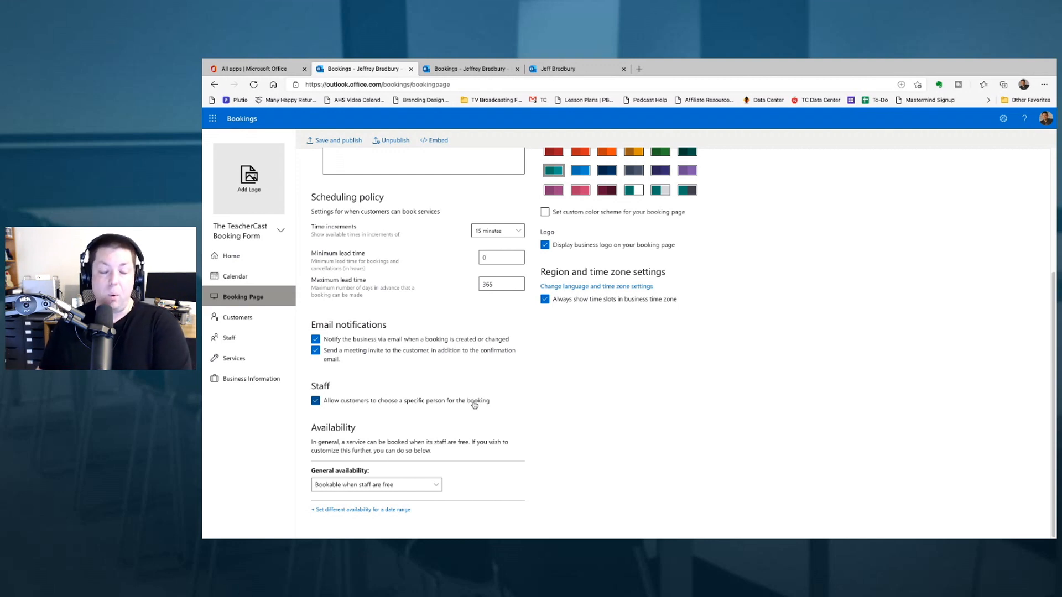
# - Untick the specific-staff choice for customers and review the general availability options
pyautogui.click(394, 399)
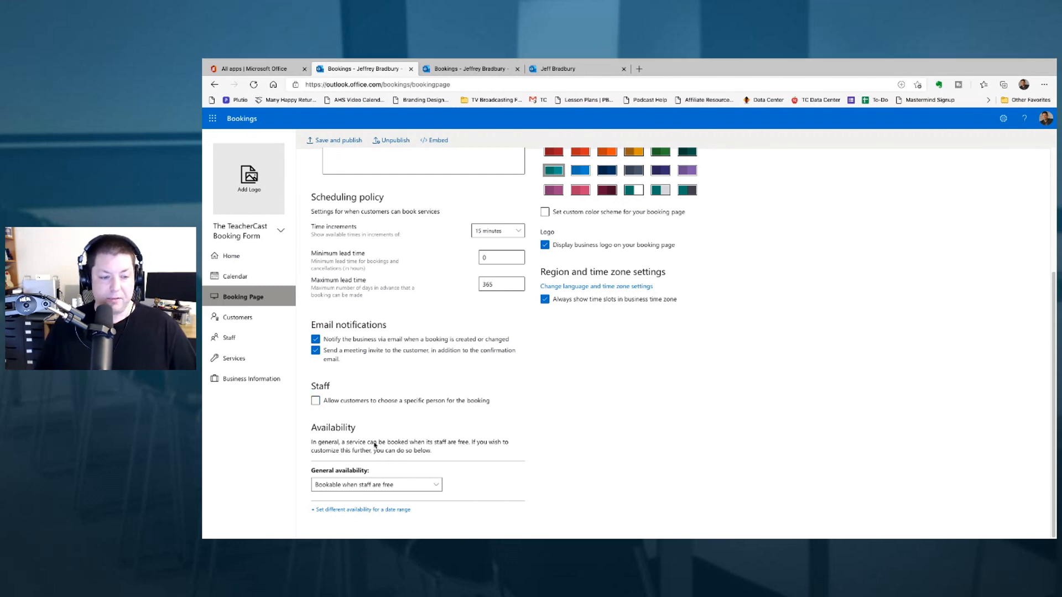
pyautogui.click(362, 485)
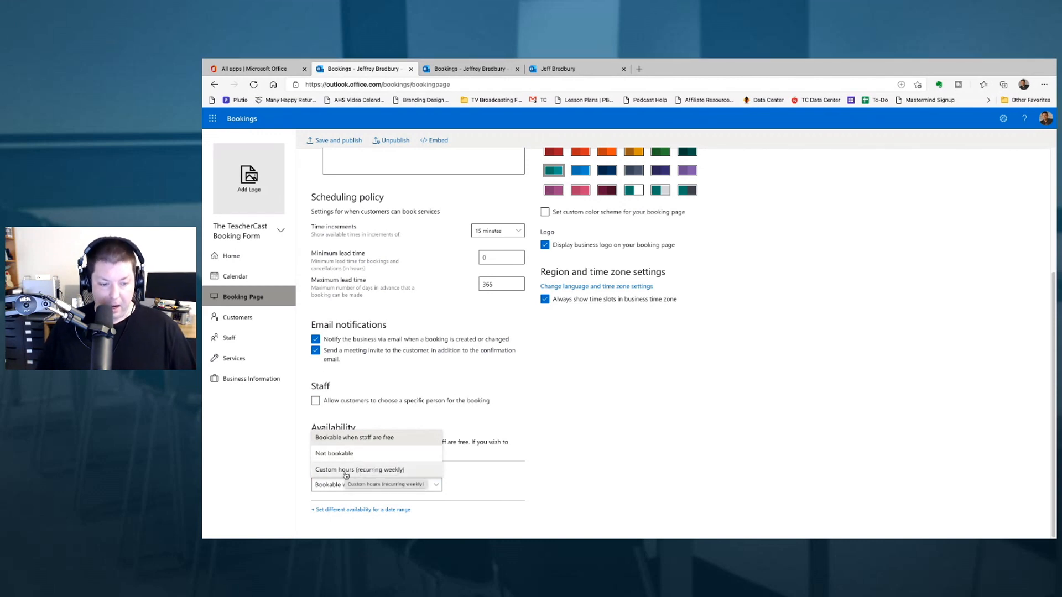
# - Switch to custom recurring weekly hours and make weekday availability end at 3:00 PM
pyautogui.click(346, 474)
pyautogui.scroll(-3, 531, 458)
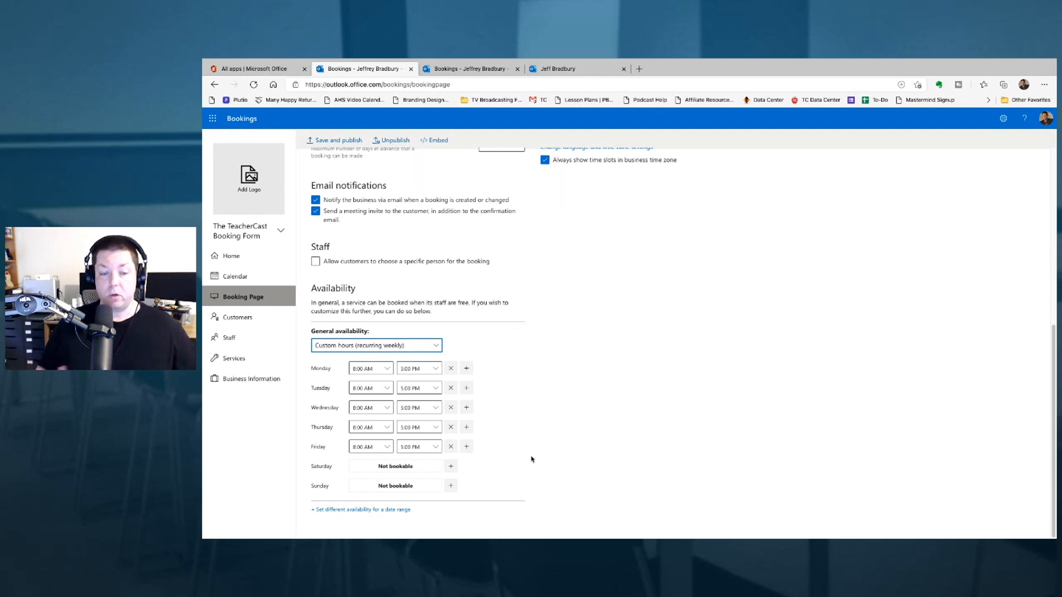
pyautogui.click(371, 374)
pyautogui.click(370, 374)
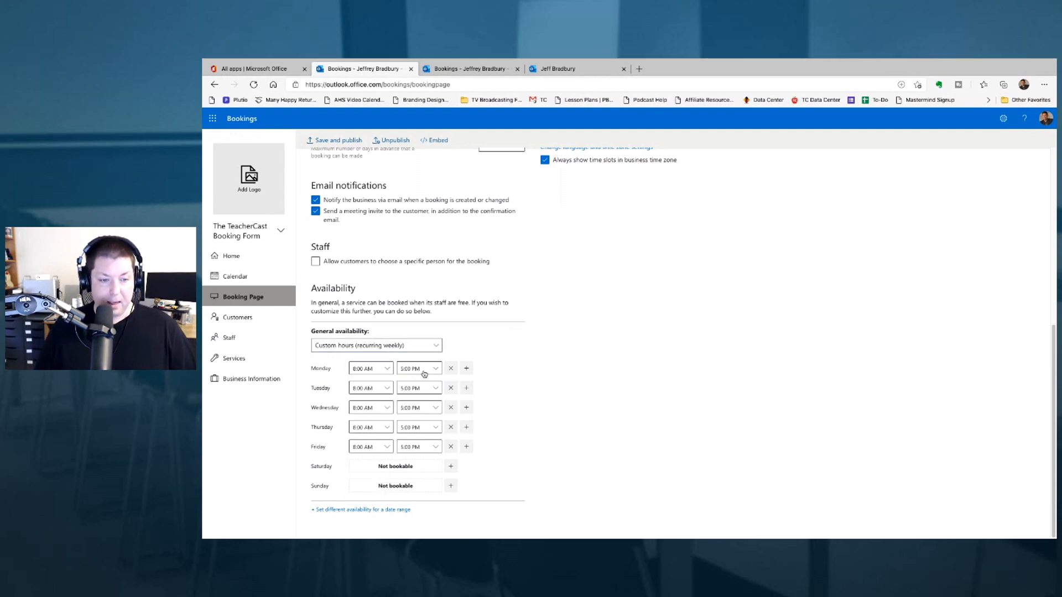
pyautogui.click(422, 371)
pyautogui.scroll(4, 423, 382)
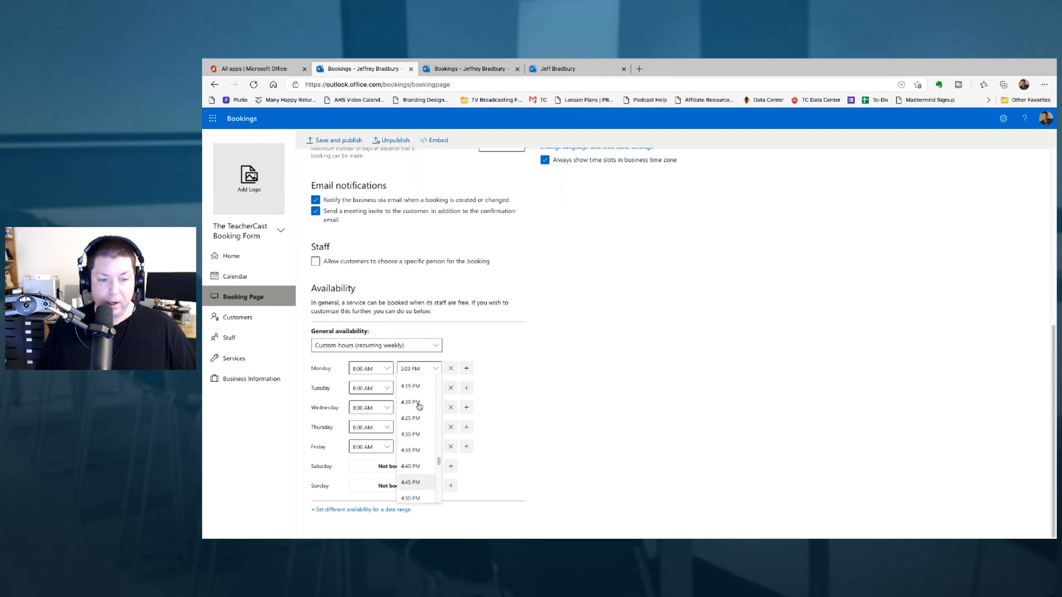
pyautogui.scroll(2, 419, 406)
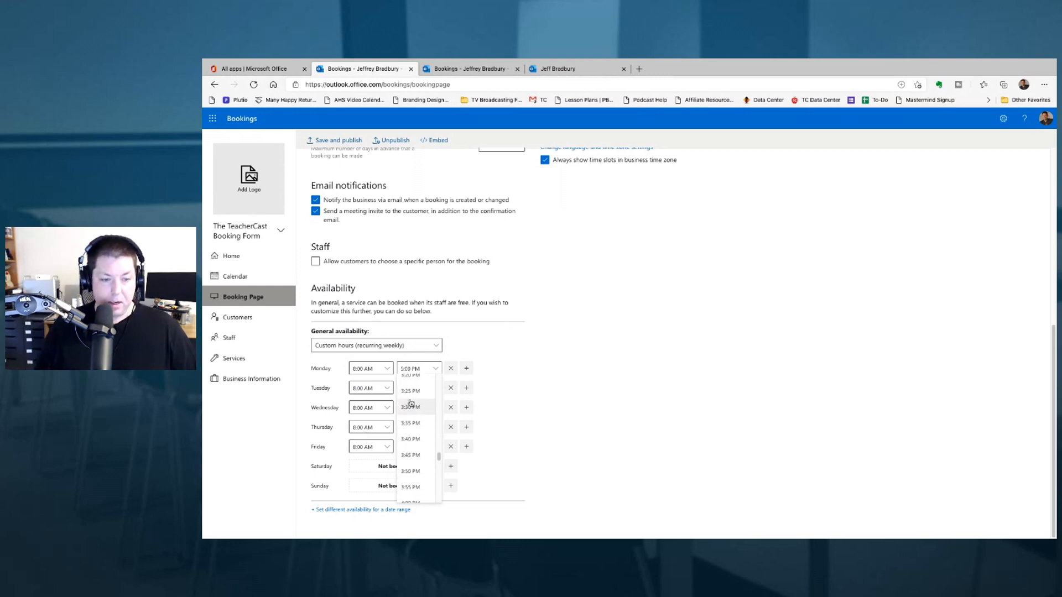
pyautogui.scroll(3, 416, 394)
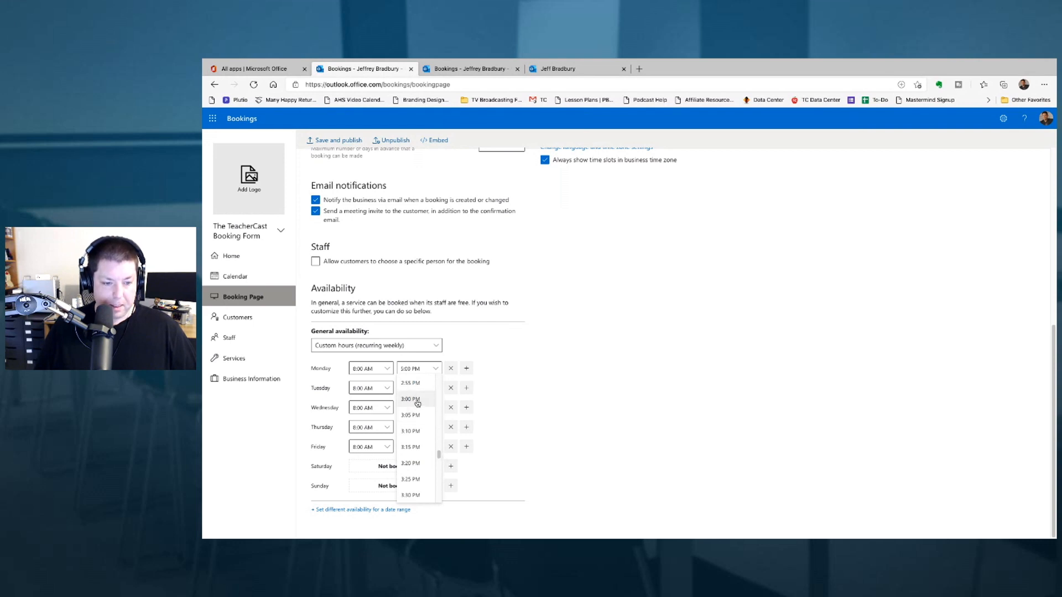
pyautogui.click(416, 401)
pyautogui.click(529, 387)
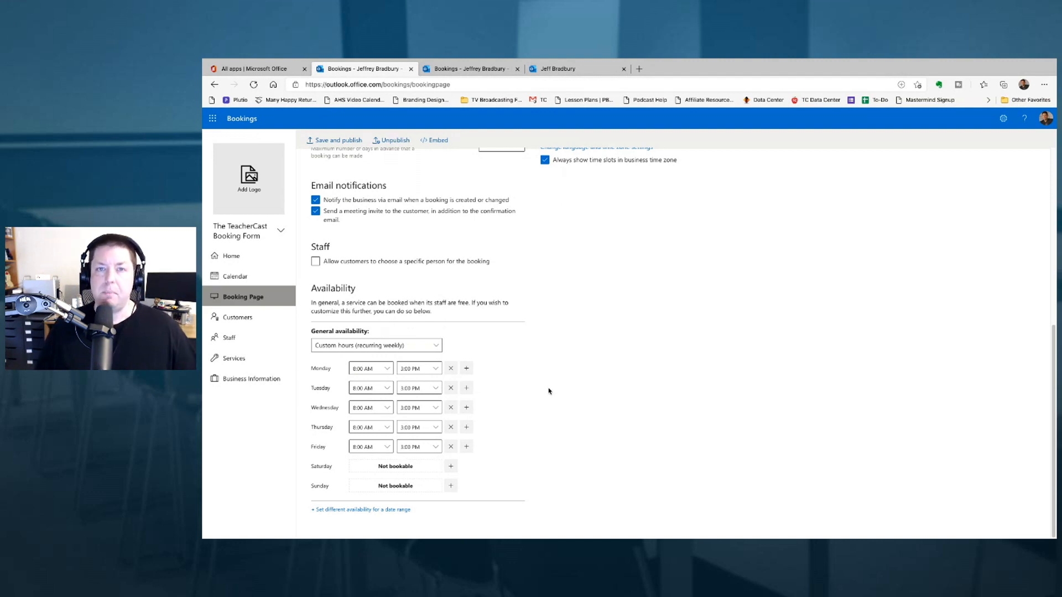
pyautogui.scroll(1, 549, 389)
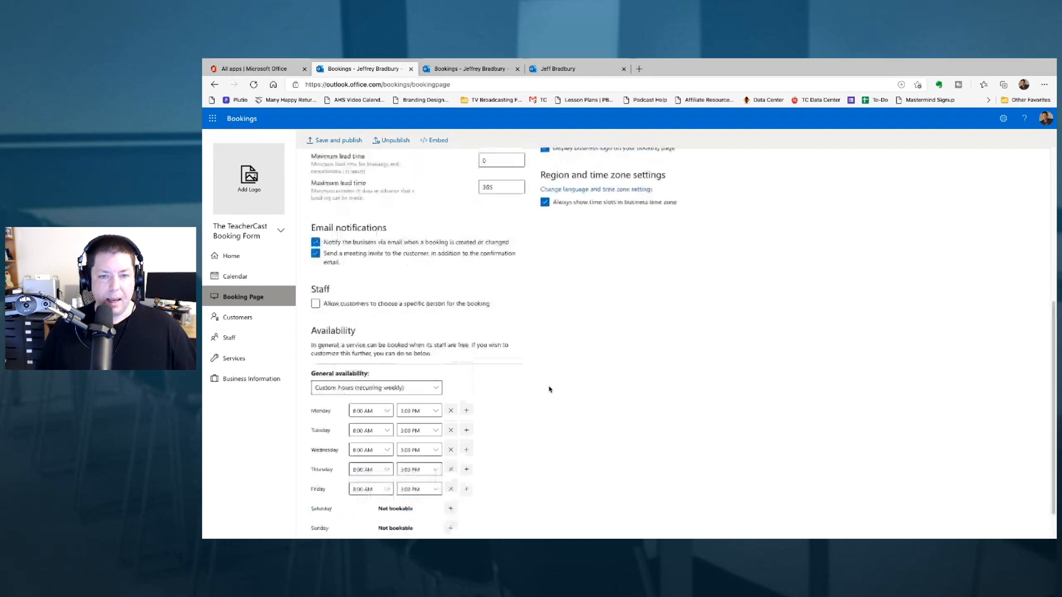
pyautogui.scroll(3, 549, 389)
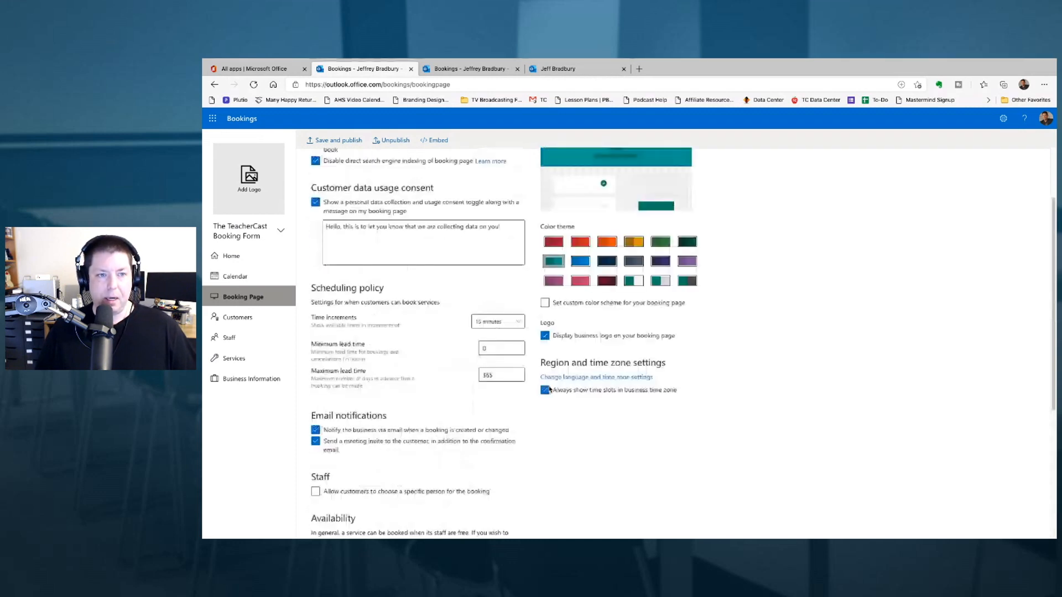
pyautogui.scroll(2, 549, 390)
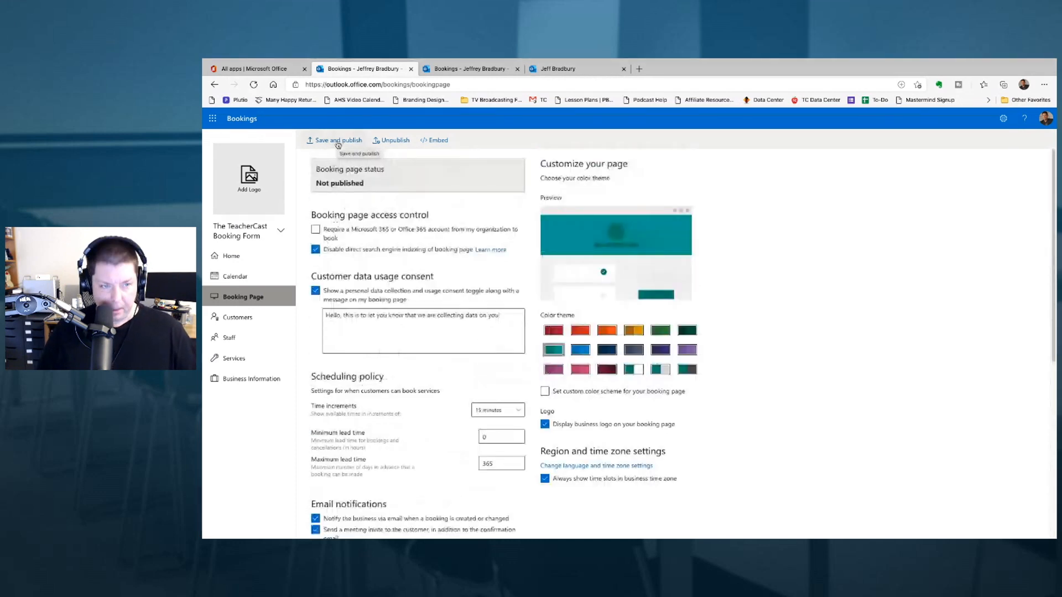
# - Save and publish the booking page, preview its 8:00 am slot, and return to settings
pyautogui.click(337, 142)
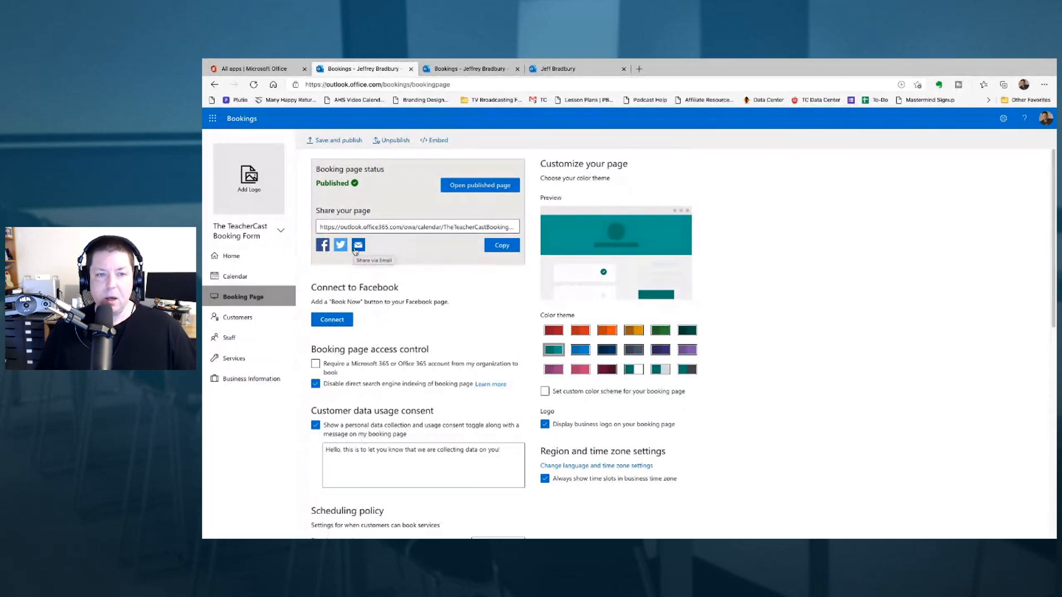
pyautogui.click(481, 186)
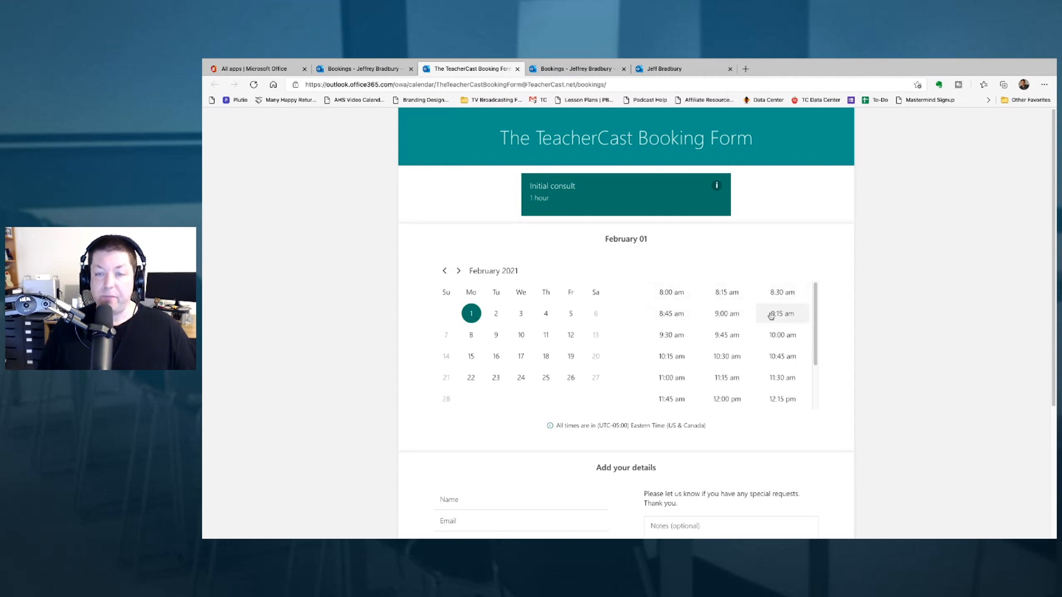
pyautogui.click(672, 299)
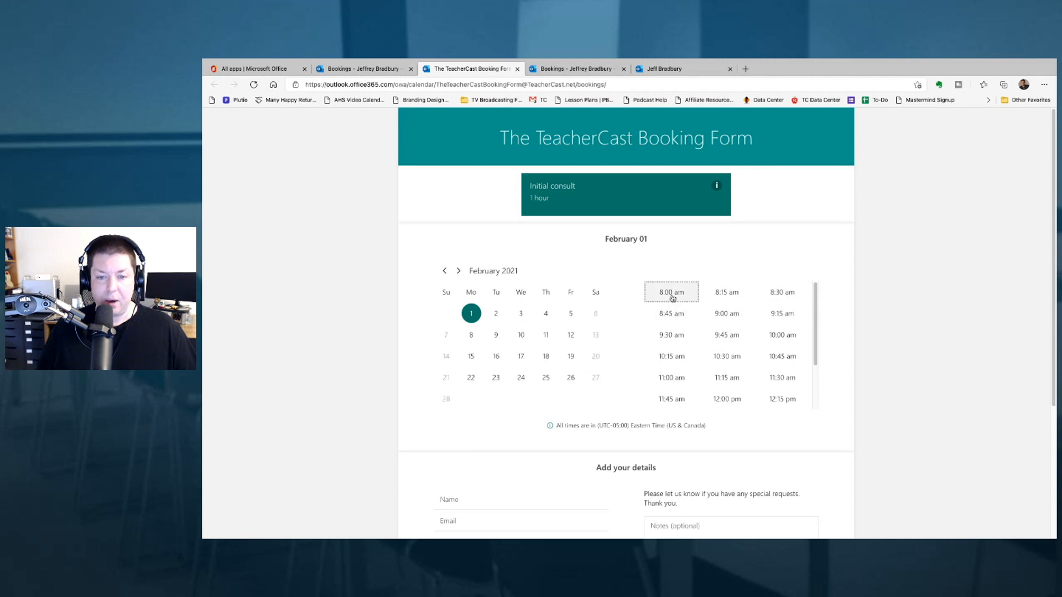
pyautogui.scroll(-3, 574, 422)
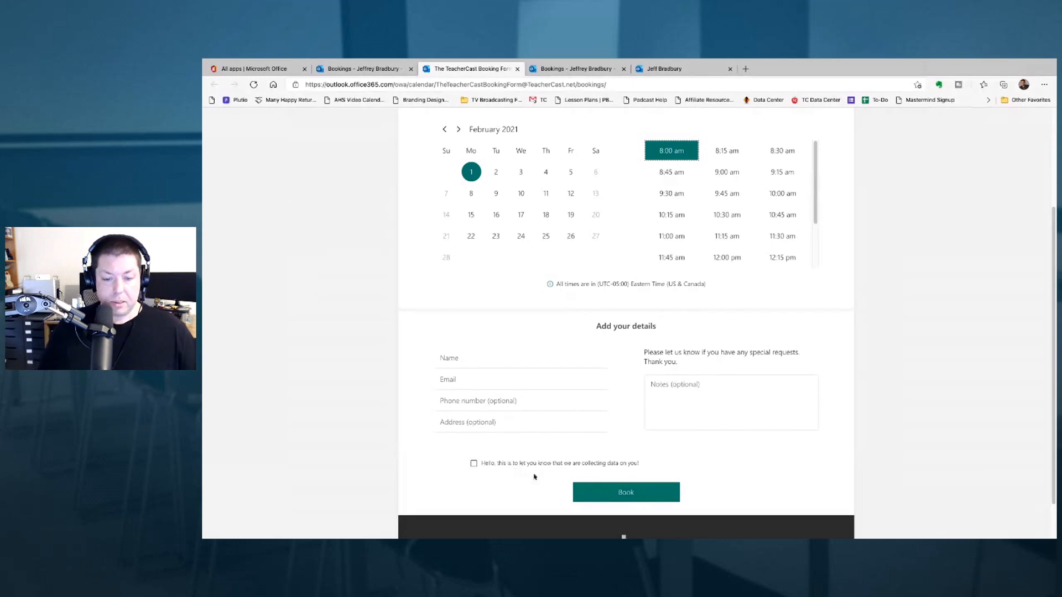
pyautogui.scroll(-1, 654, 443)
pyautogui.scroll(3, 640, 457)
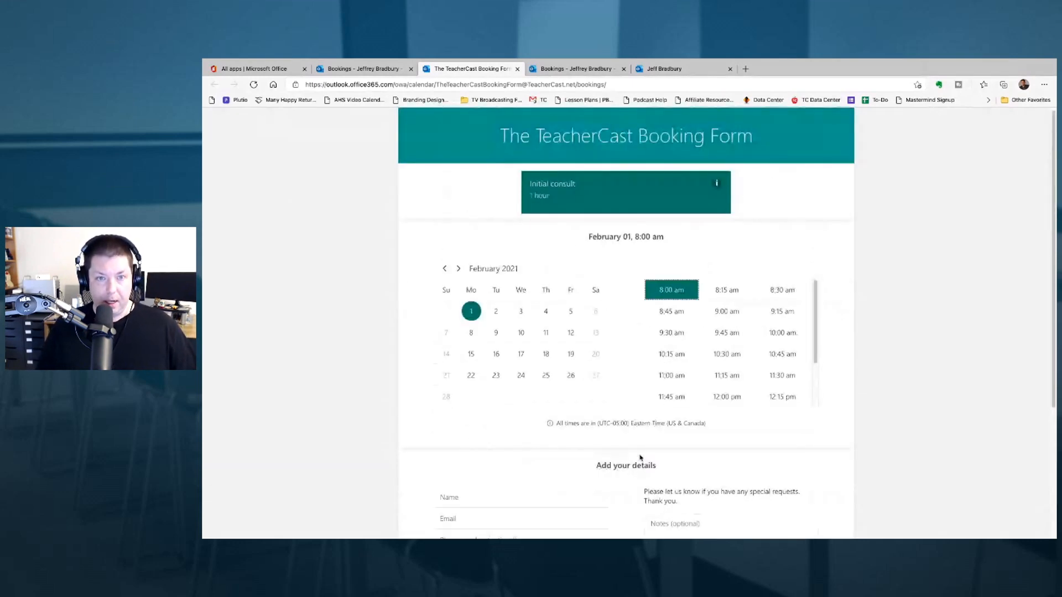
pyautogui.click(376, 70)
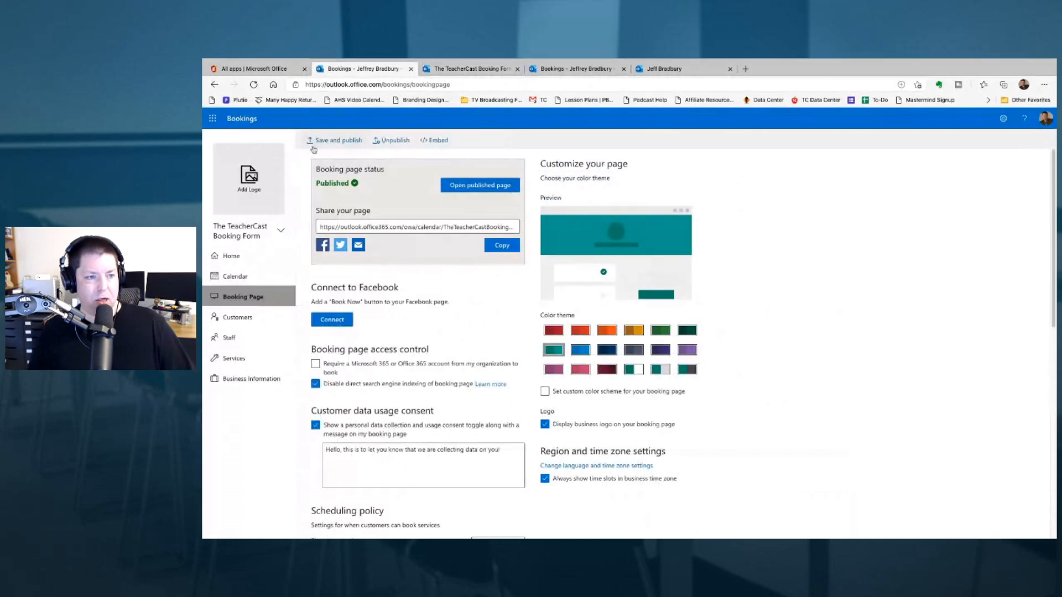
# - Give the TC business logo a dark teal background, save it, and return to the booking form
pyautogui.click(240, 185)
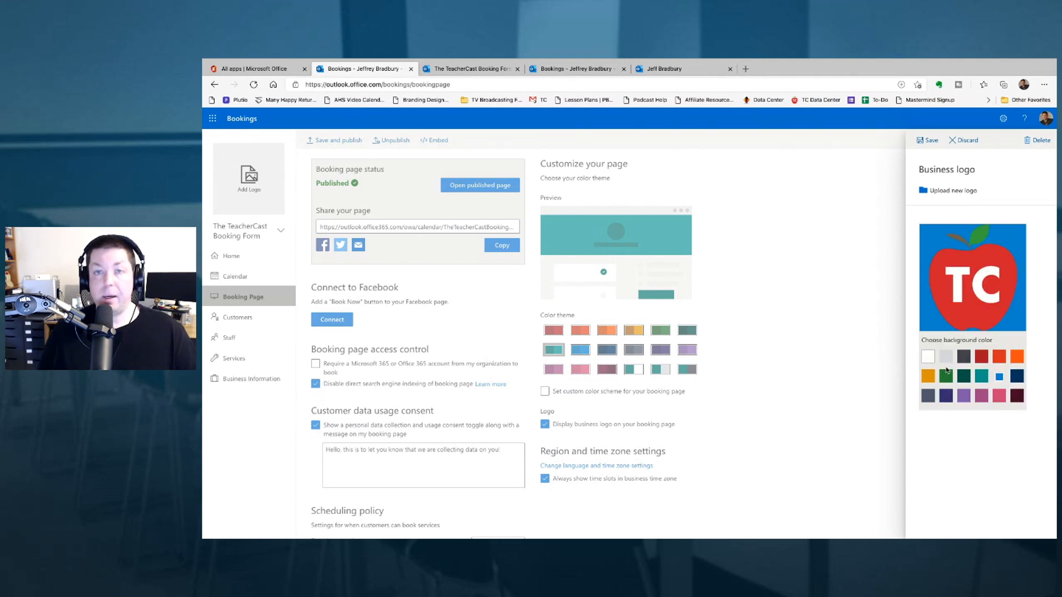
pyautogui.click(965, 379)
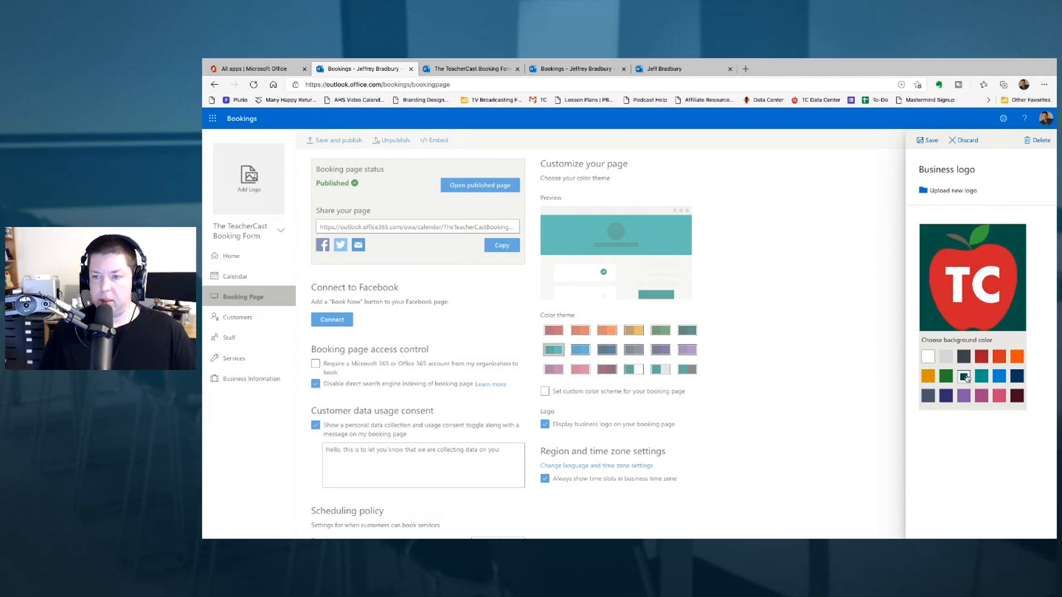
pyautogui.click(931, 140)
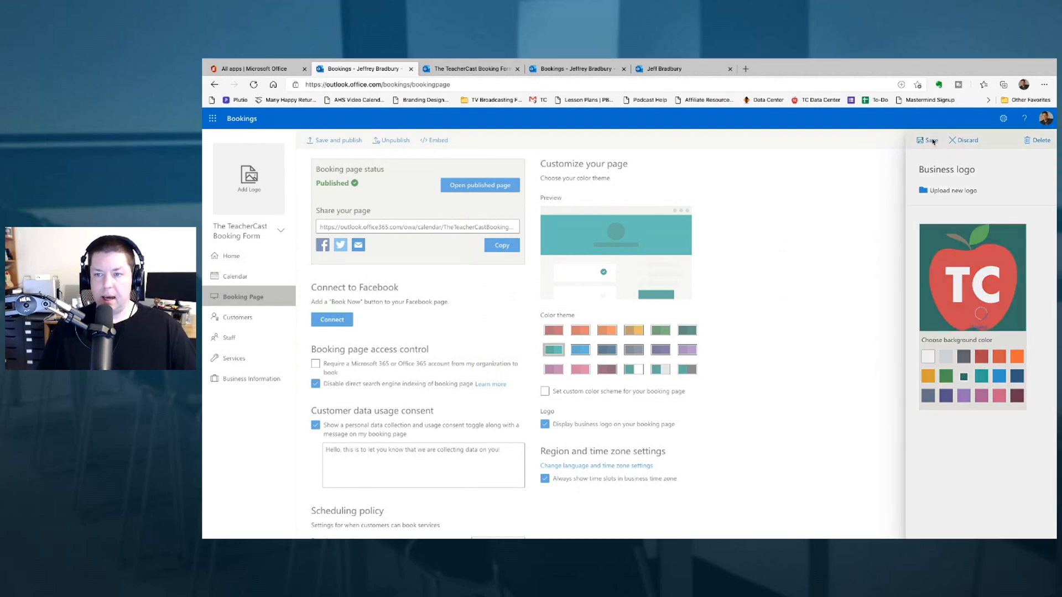
pyautogui.click(473, 70)
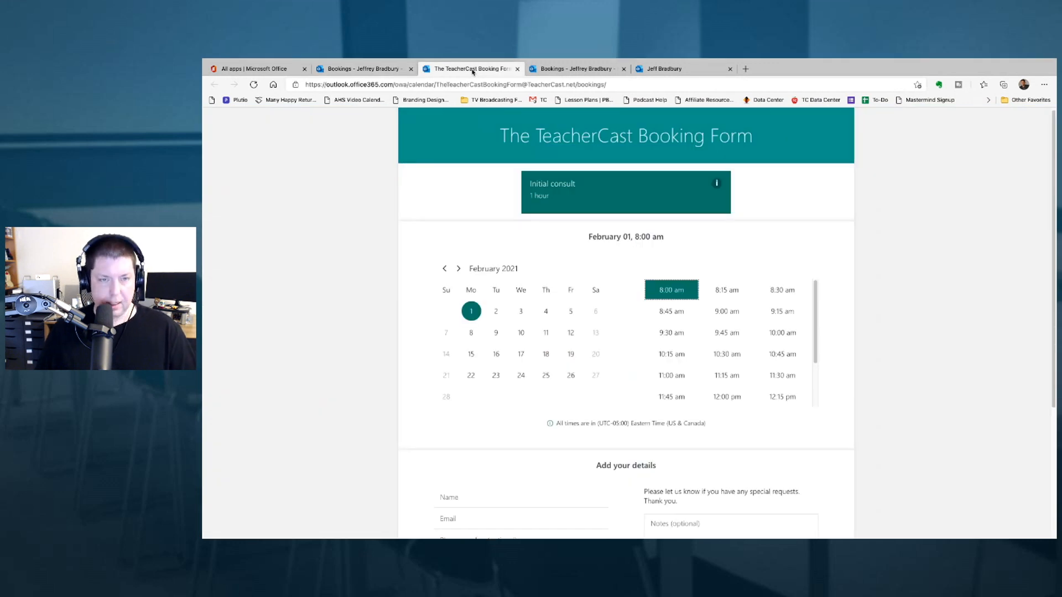
pyautogui.press('F5')
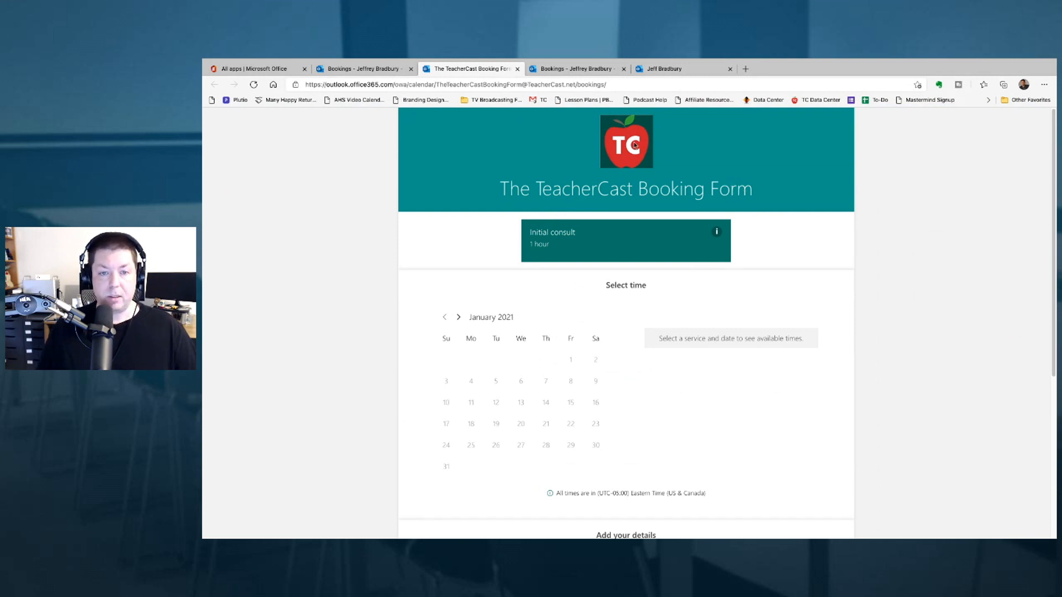
pyautogui.hotkey('ctrl', 'shift', 'Tab')
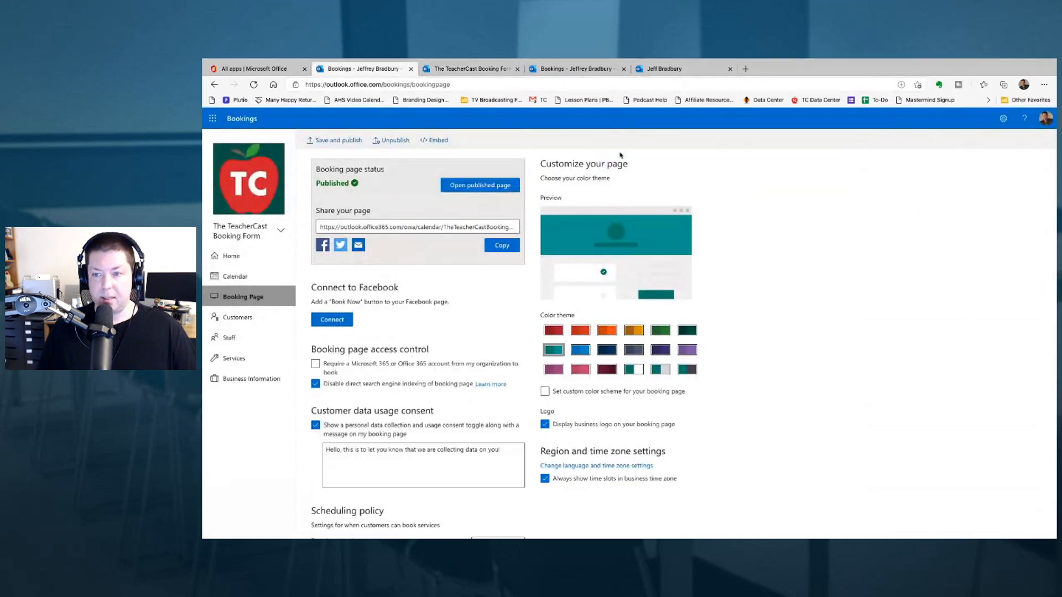
pyautogui.click(242, 174)
pyautogui.click(483, 68)
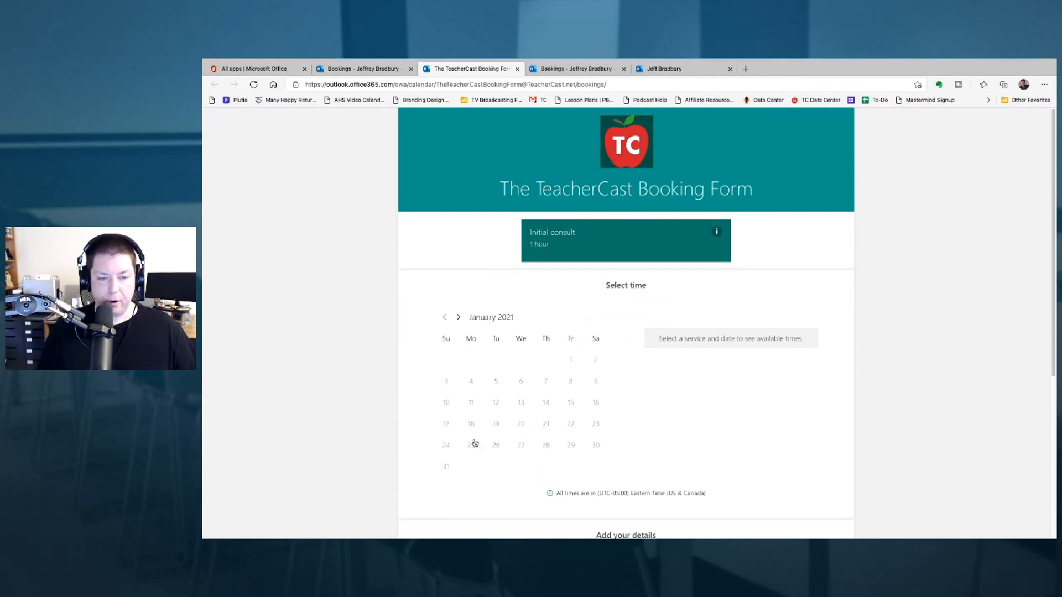
pyautogui.click(458, 317)
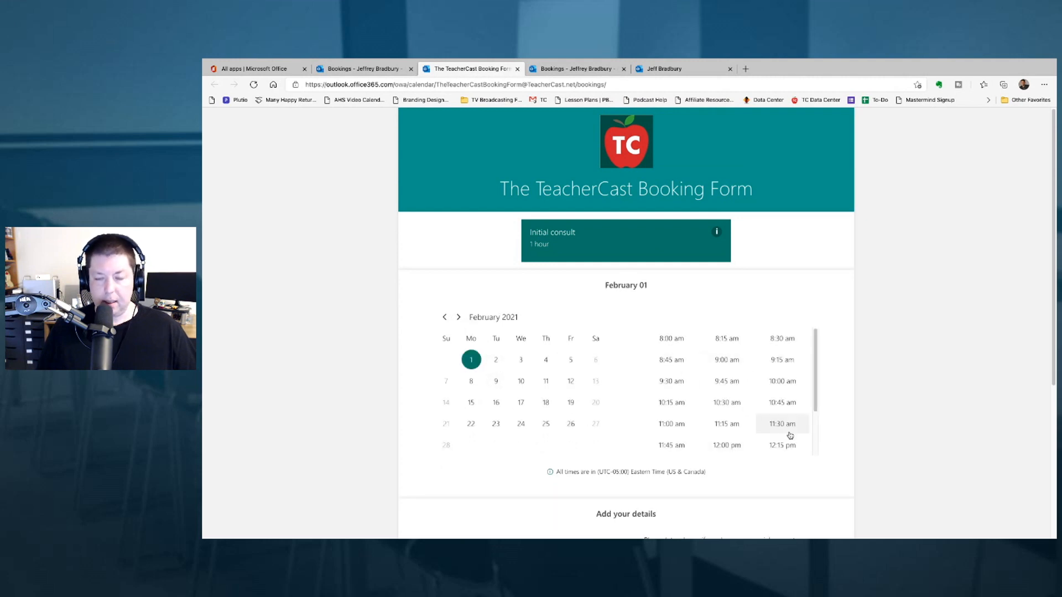
pyautogui.scroll(-2, 572, 448)
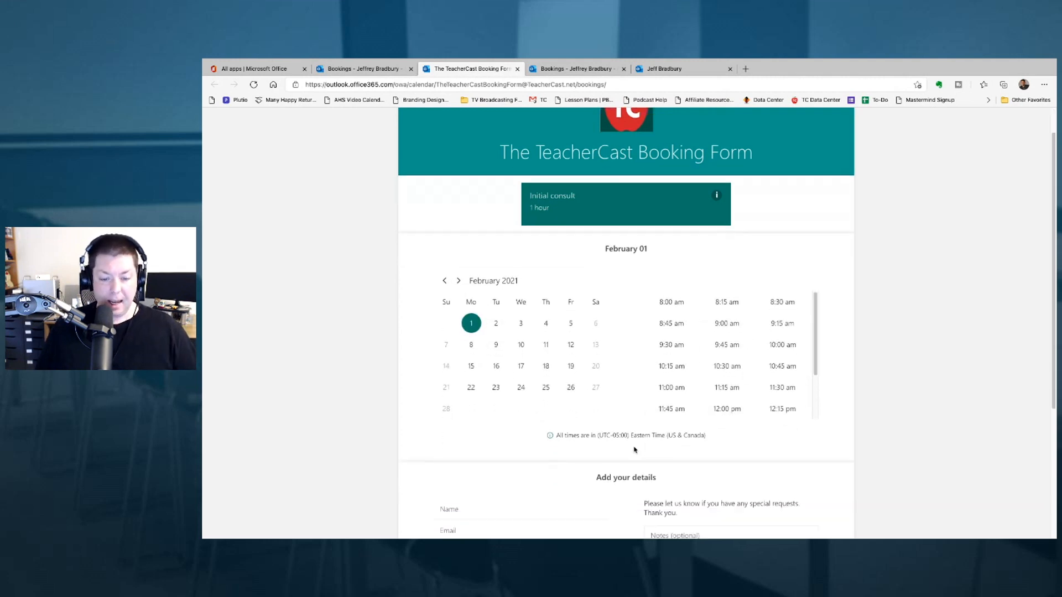
pyautogui.scroll(2, 554, 269)
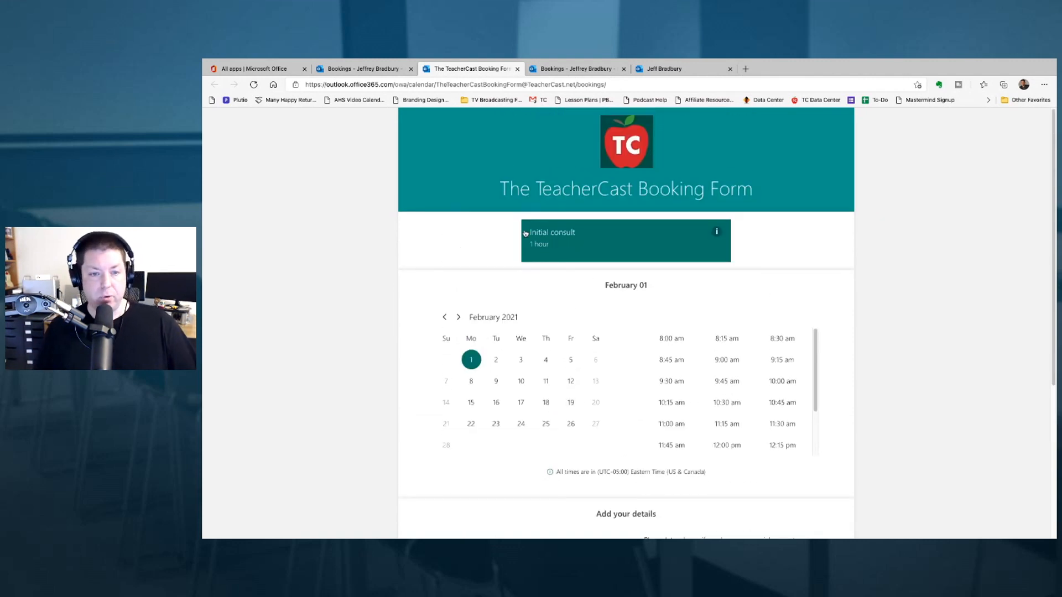
pyautogui.click(616, 242)
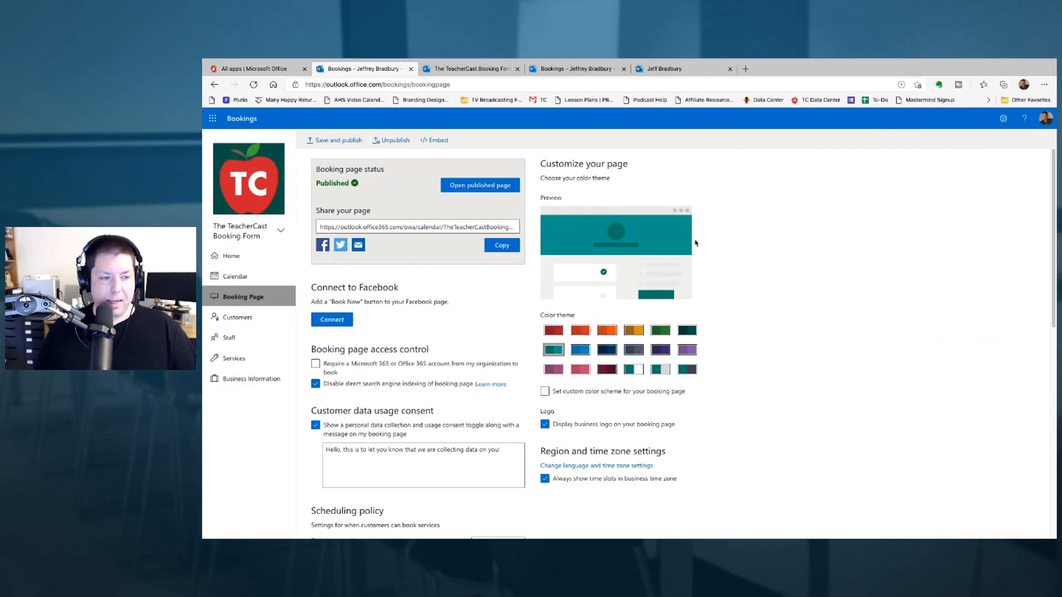
# - Go to Services and add a new service
pyautogui.click(275, 359)
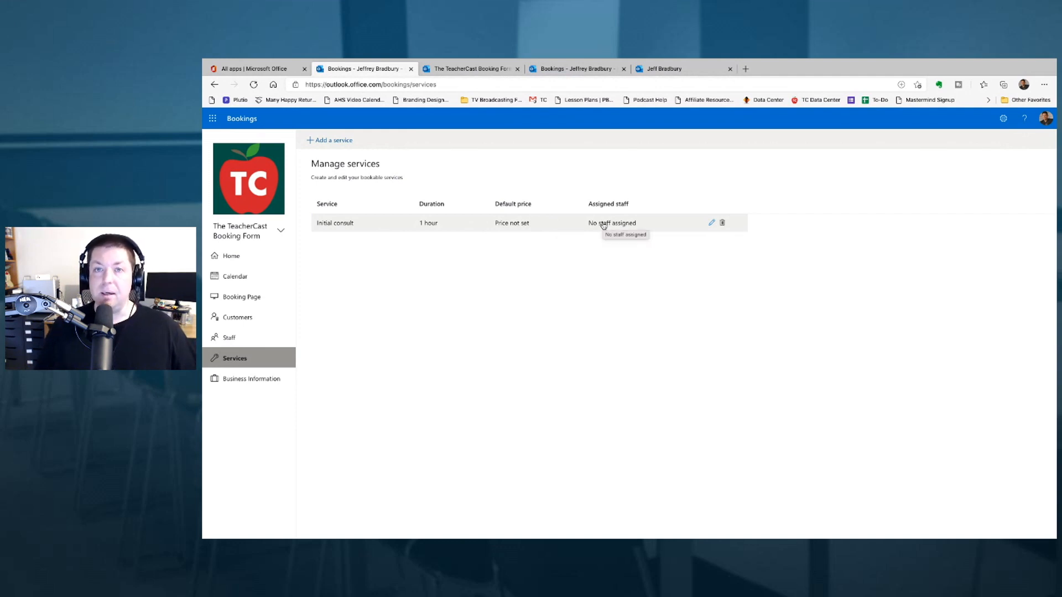
pyautogui.click(332, 142)
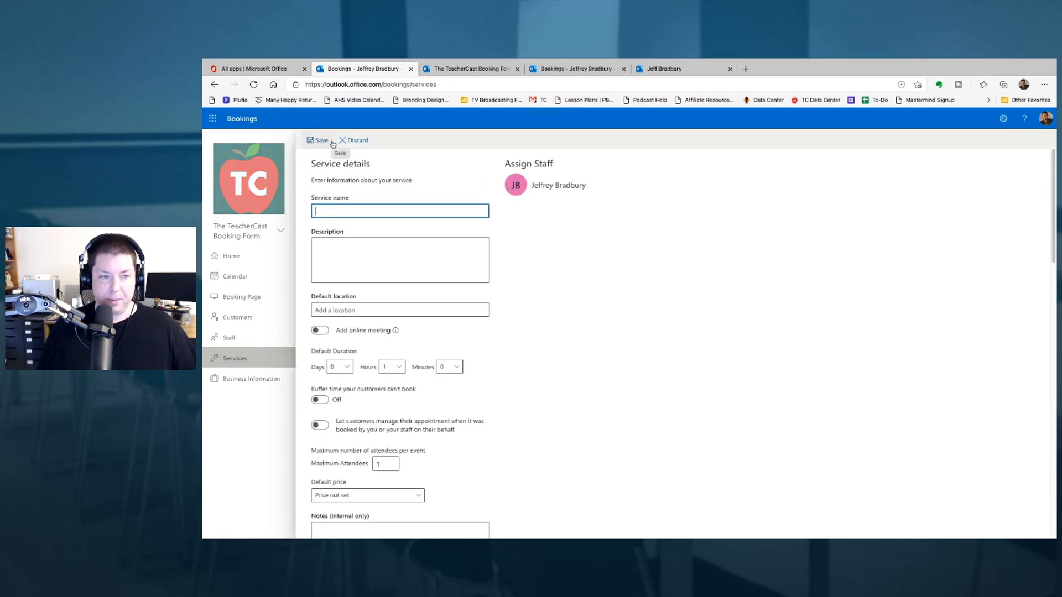
# - Name the service '1:1 Meeting with a Teacher' with description 'Please join me for a 1:1 Coaching Session!'
pyautogui.write('1')
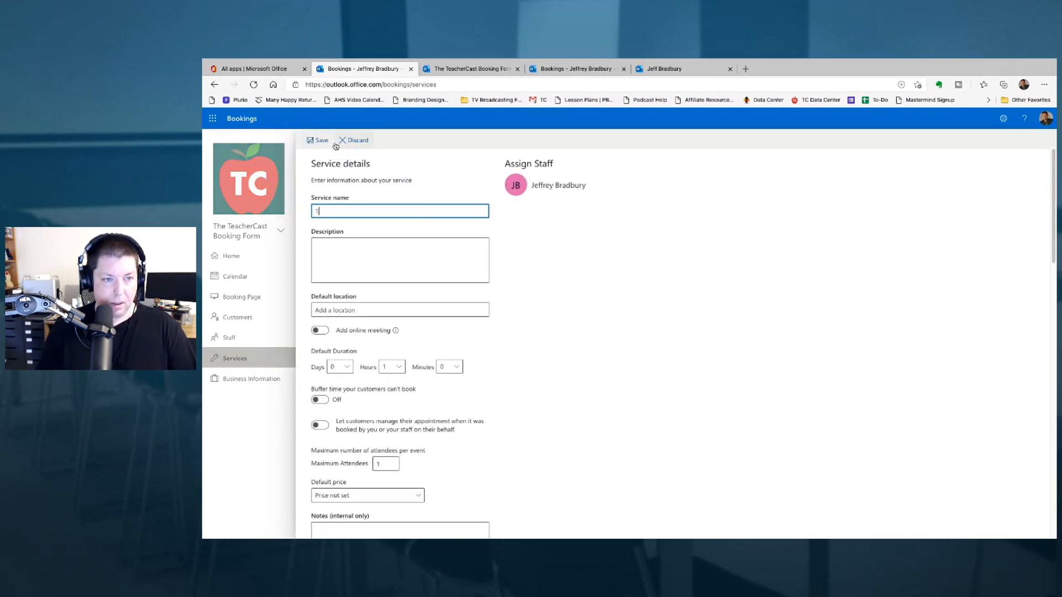
pyautogui.write(':1 Mee')
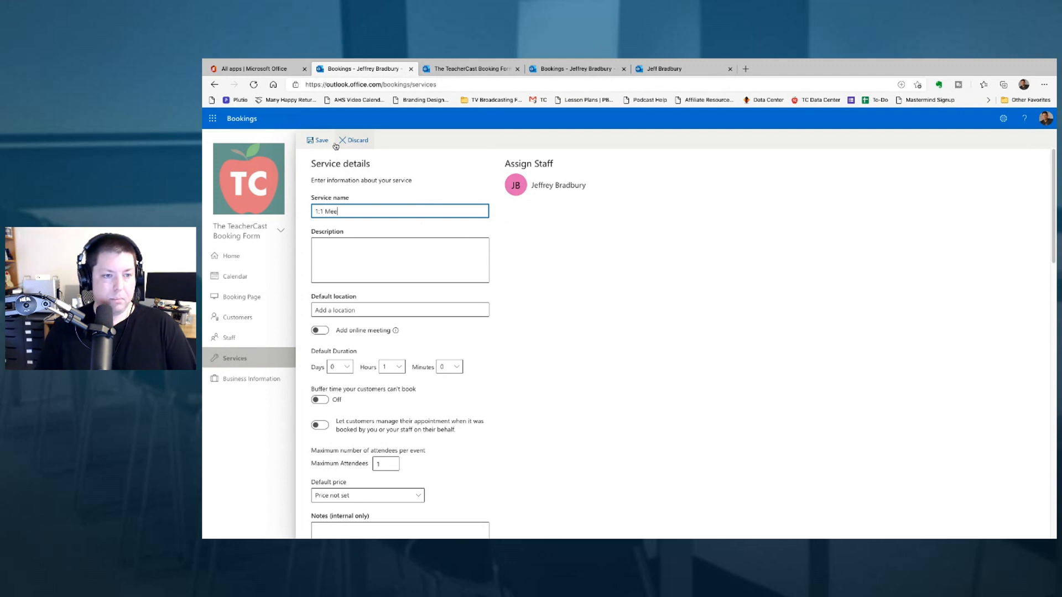
pyautogui.write('ting with a Teacher')
pyautogui.press('Tab')
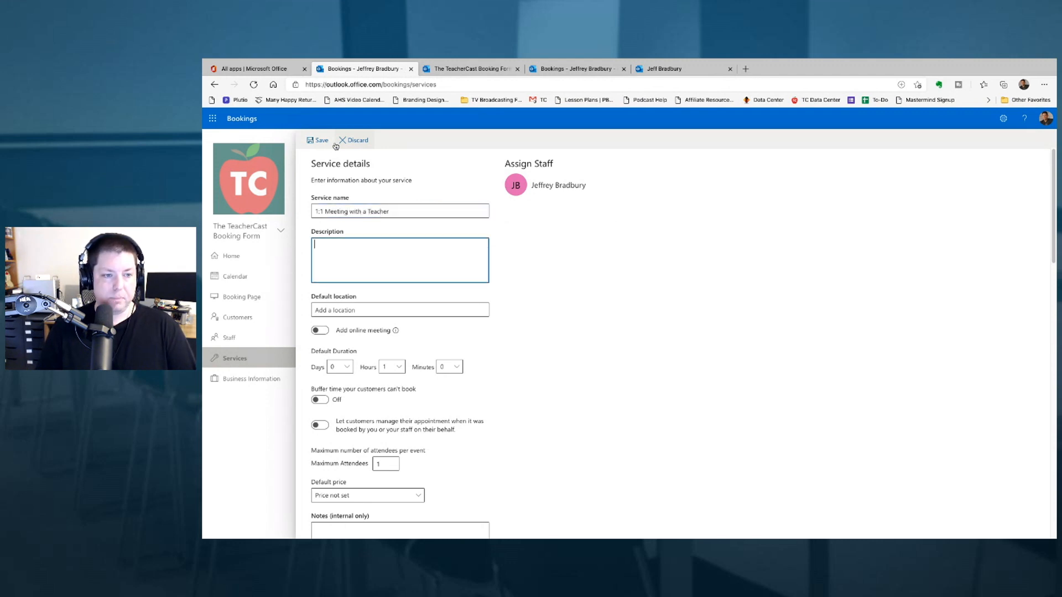
pyautogui.write('Please')
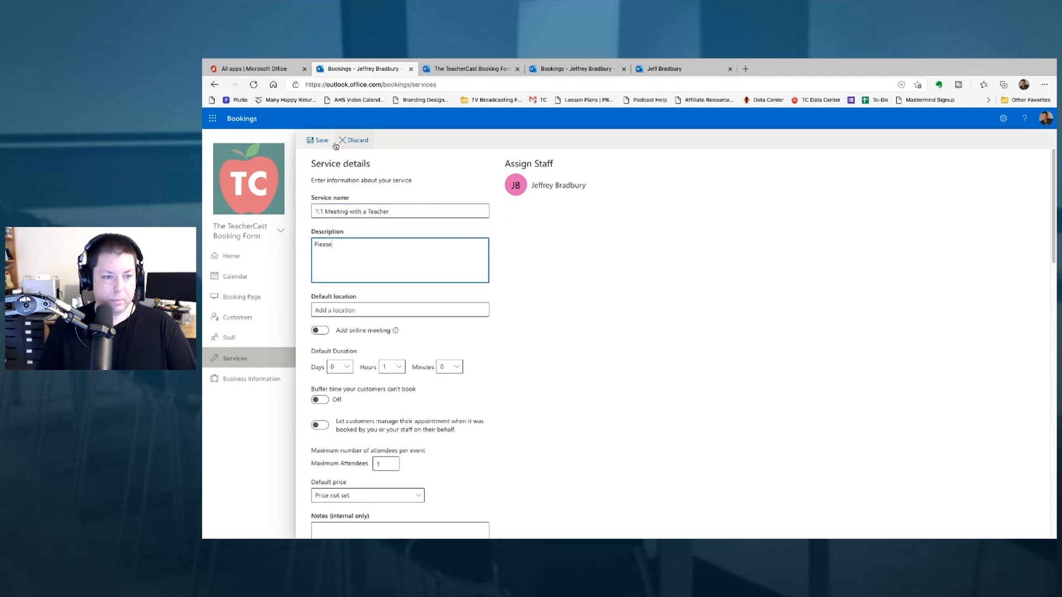
pyautogui.write(' joing me for a ')
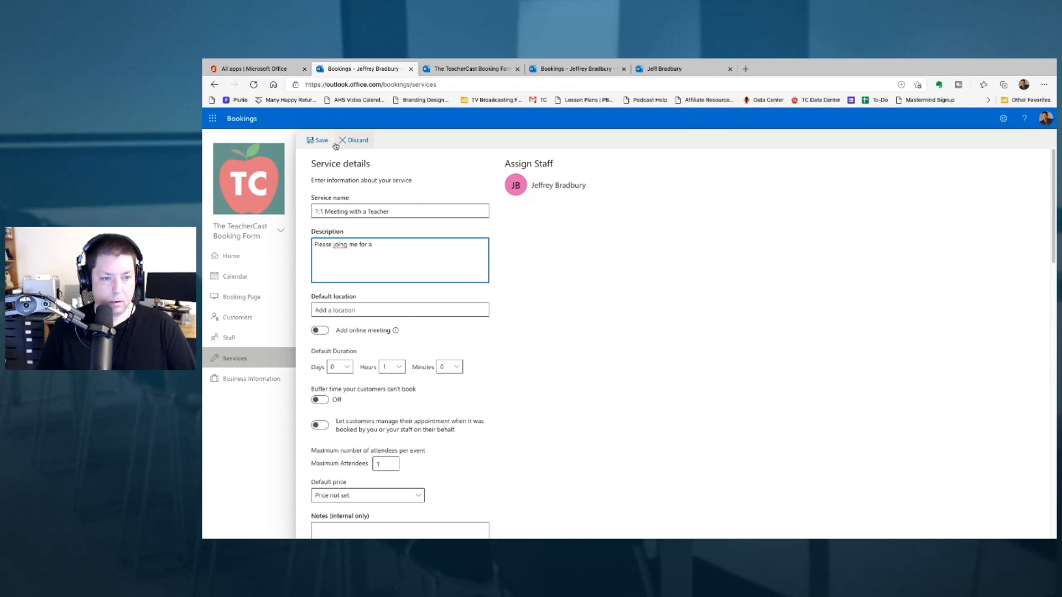
pyautogui.write('1:1 Coaching ')
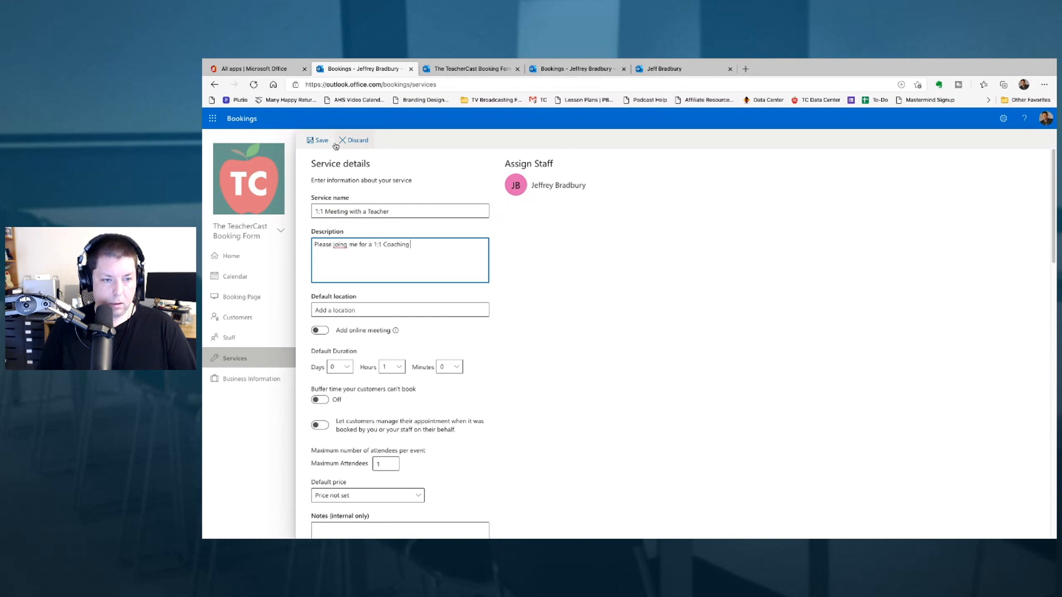
pyautogui.write('Session!')
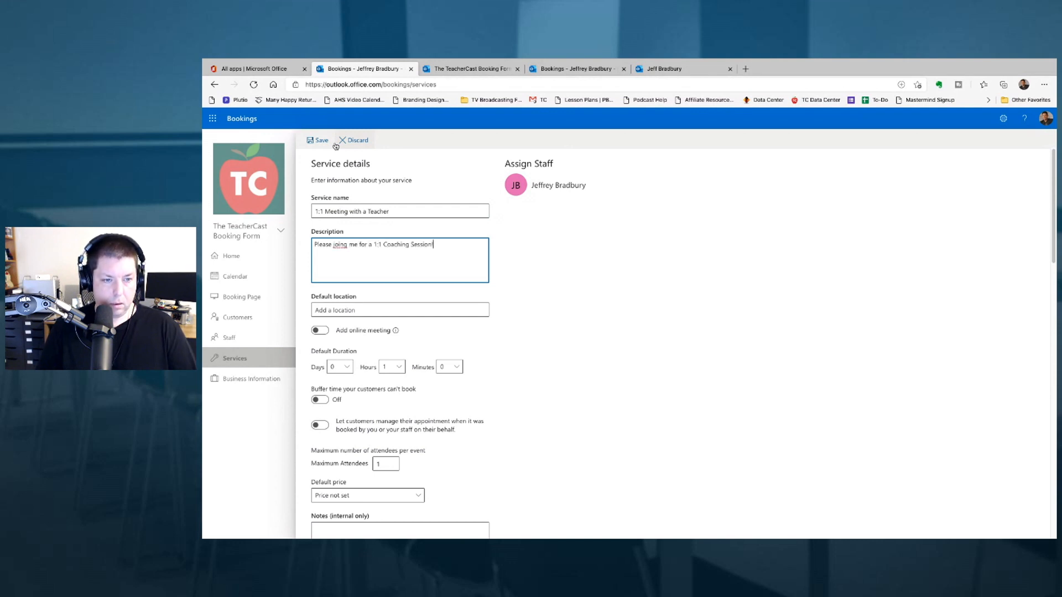
pyautogui.rightClick(338, 247)
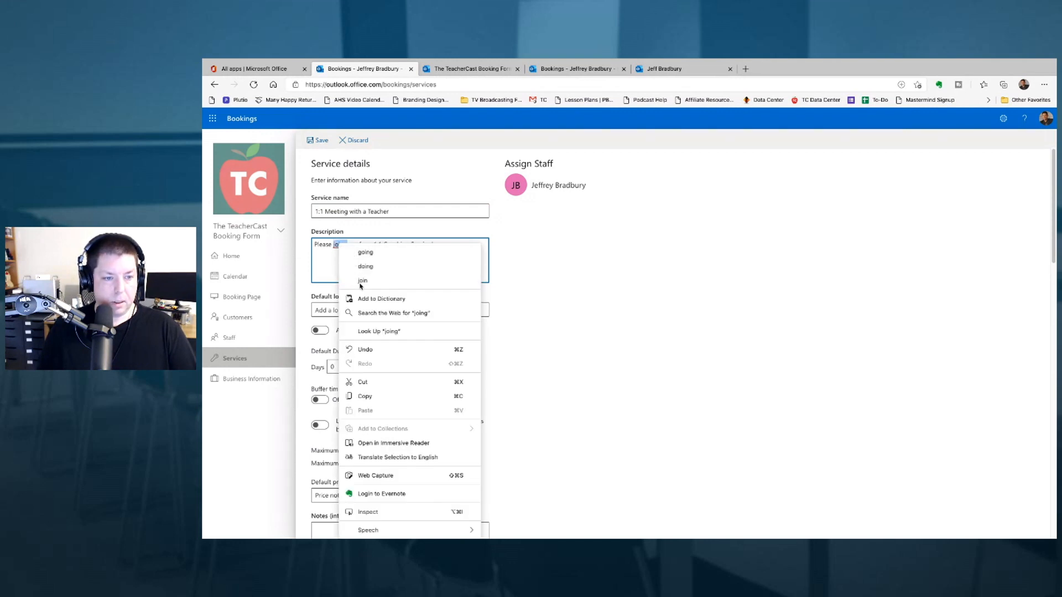
pyautogui.click(360, 265)
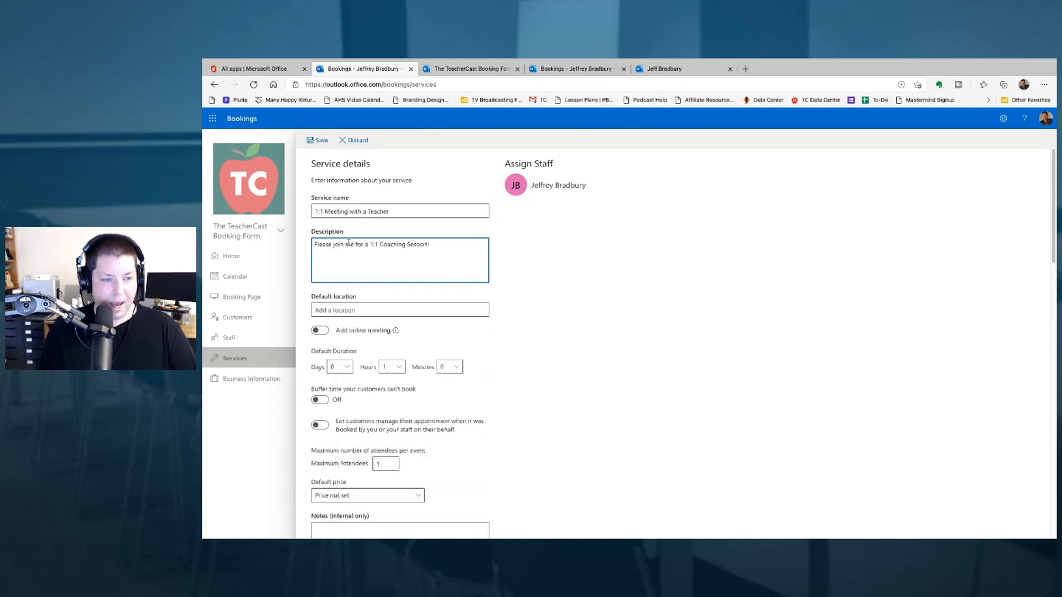
# - Turn on online meetings, set the duration to 0 hours 30 minutes, and enable buffer time
pyautogui.click(353, 310)
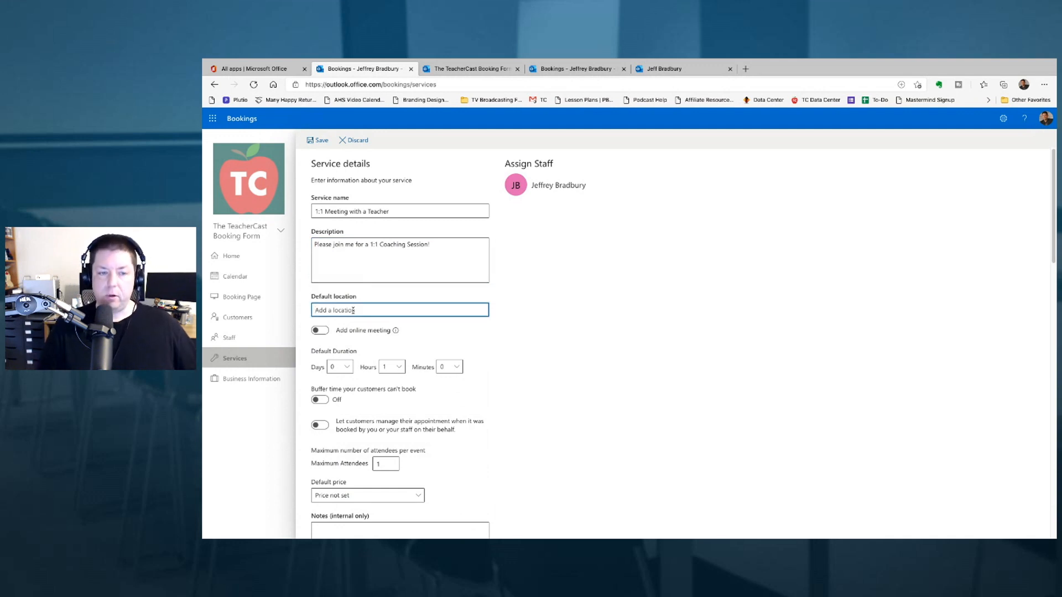
pyautogui.click(319, 331)
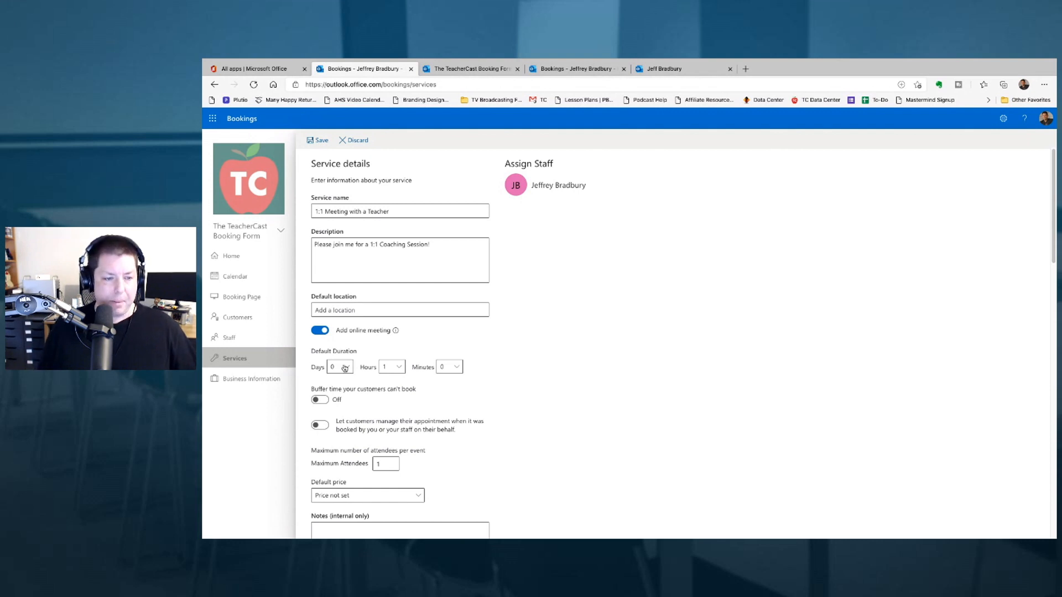
pyautogui.click(453, 368)
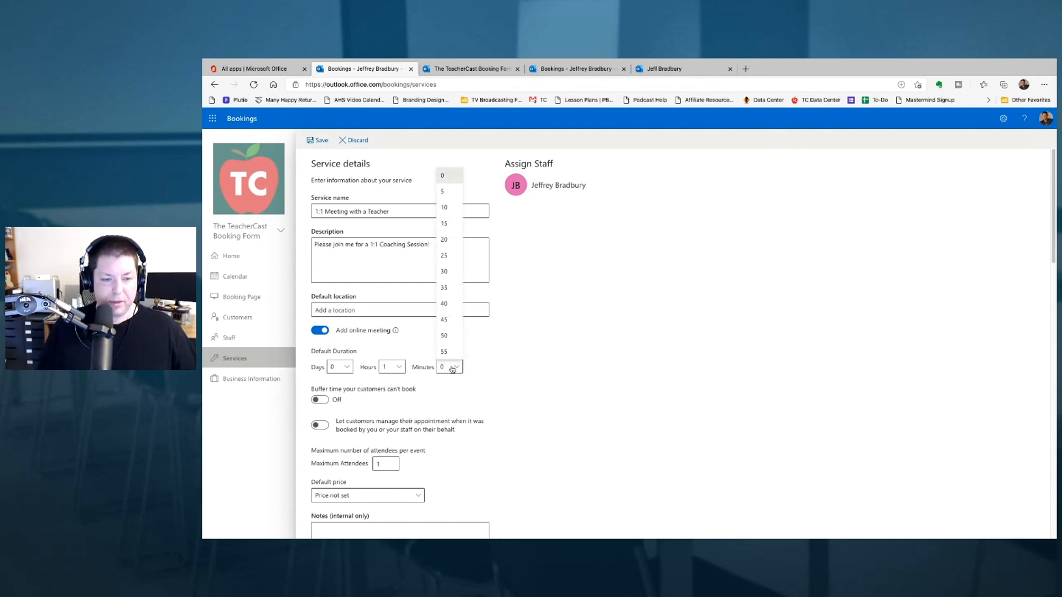
pyautogui.click(449, 275)
pyautogui.click(399, 367)
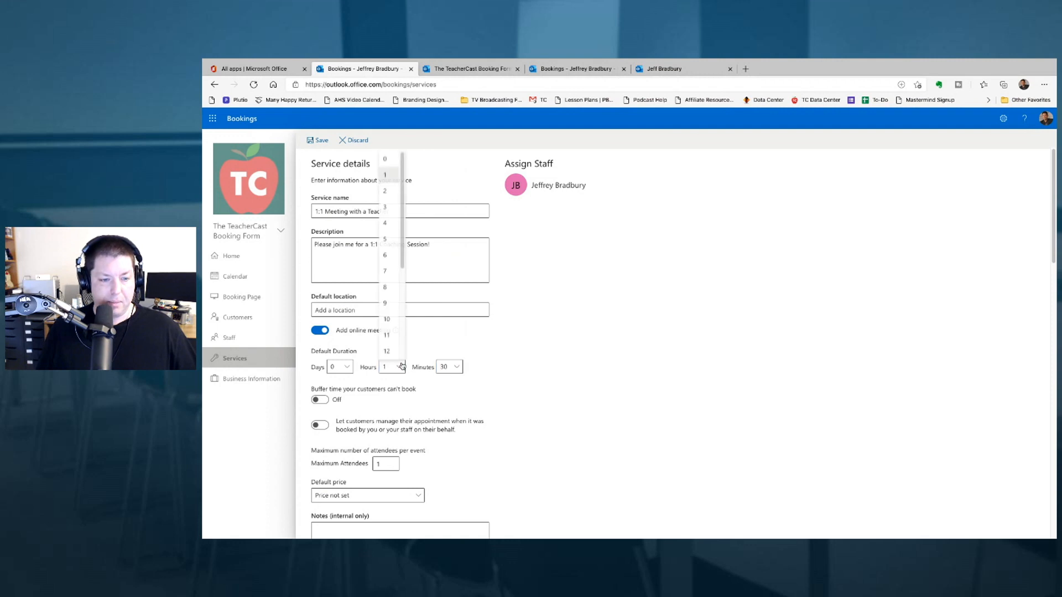
pyautogui.click(388, 159)
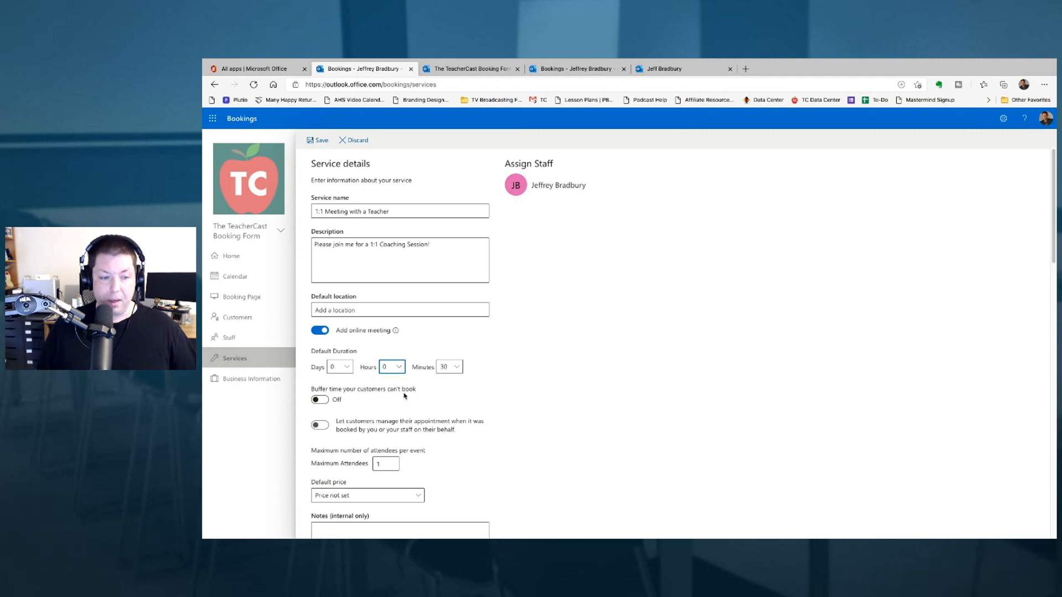
pyautogui.click(323, 400)
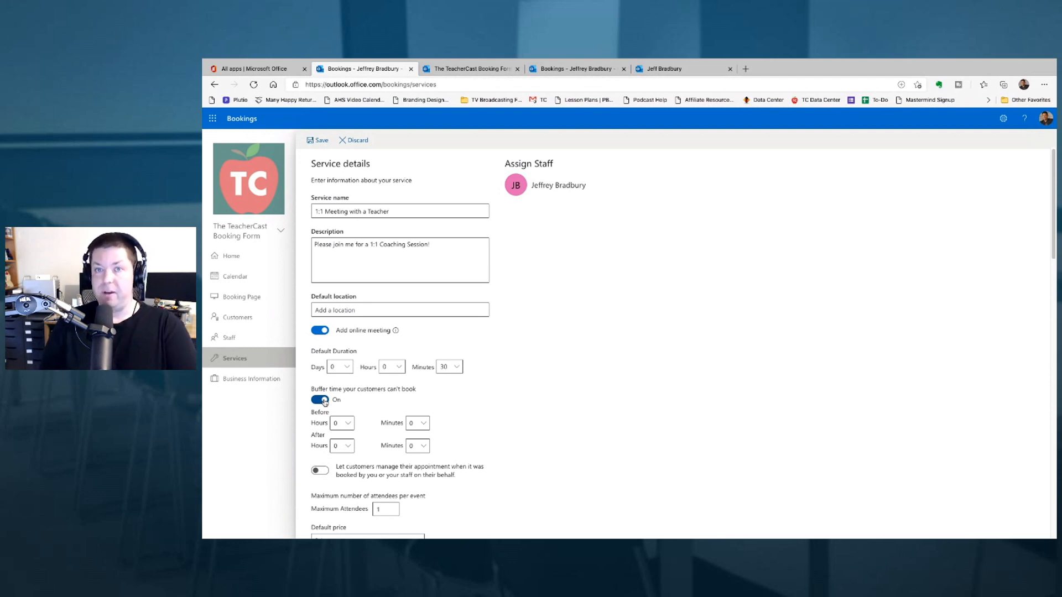
# - Set the buffer time to 15 minutes before and 10 minutes after each appointment
pyautogui.click(419, 423)
pyautogui.click(418, 280)
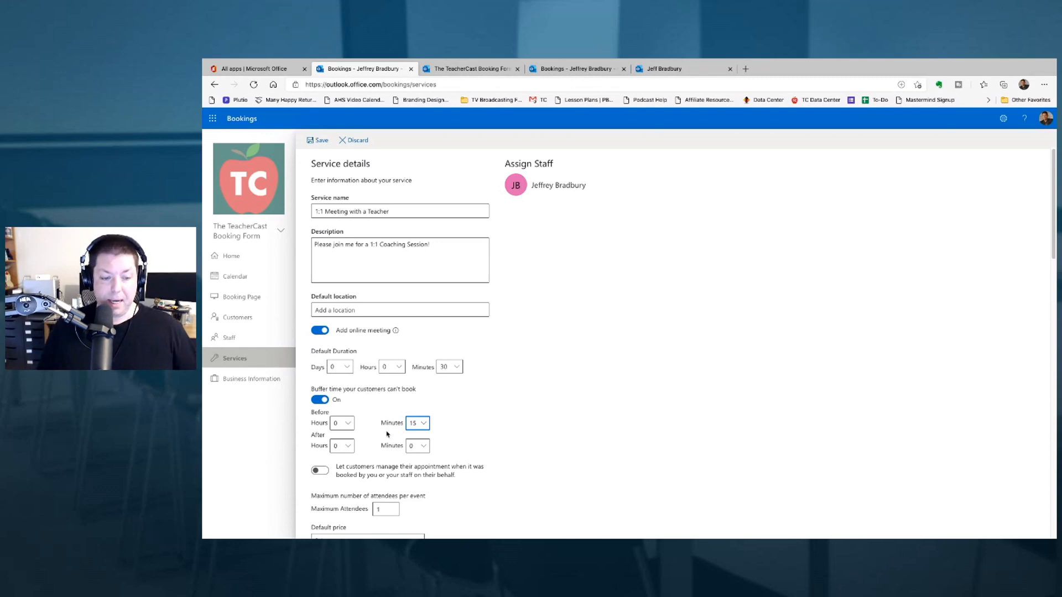
pyautogui.click(418, 446)
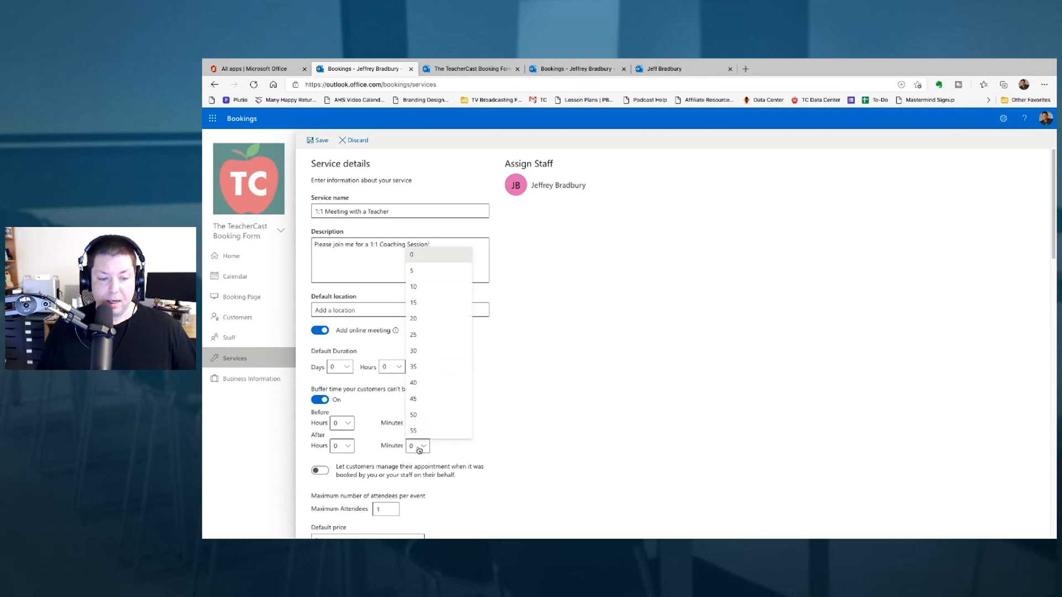
pyautogui.click(418, 287)
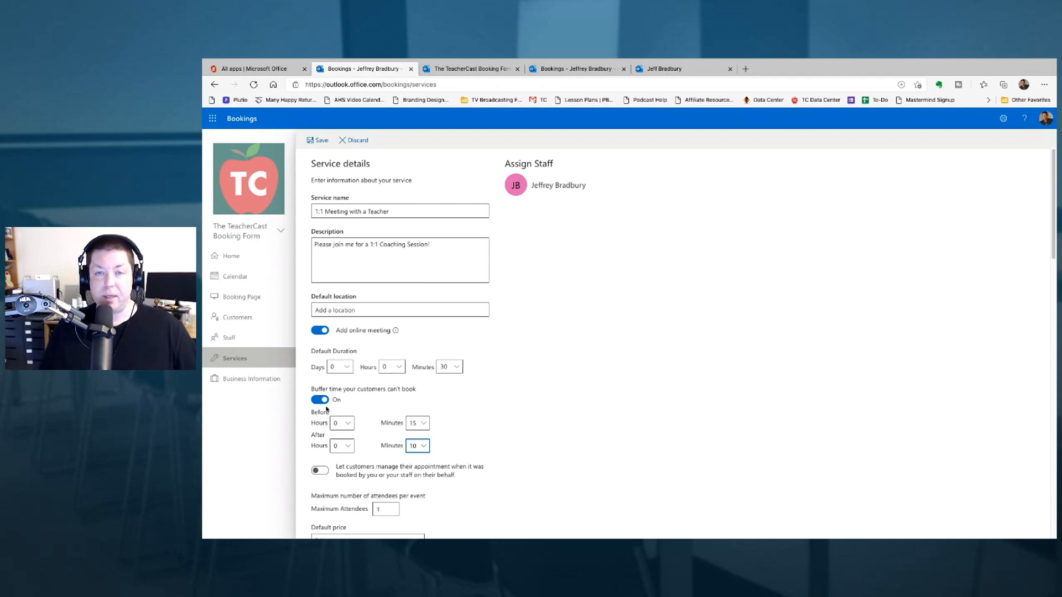
pyautogui.scroll(-1, 318, 426)
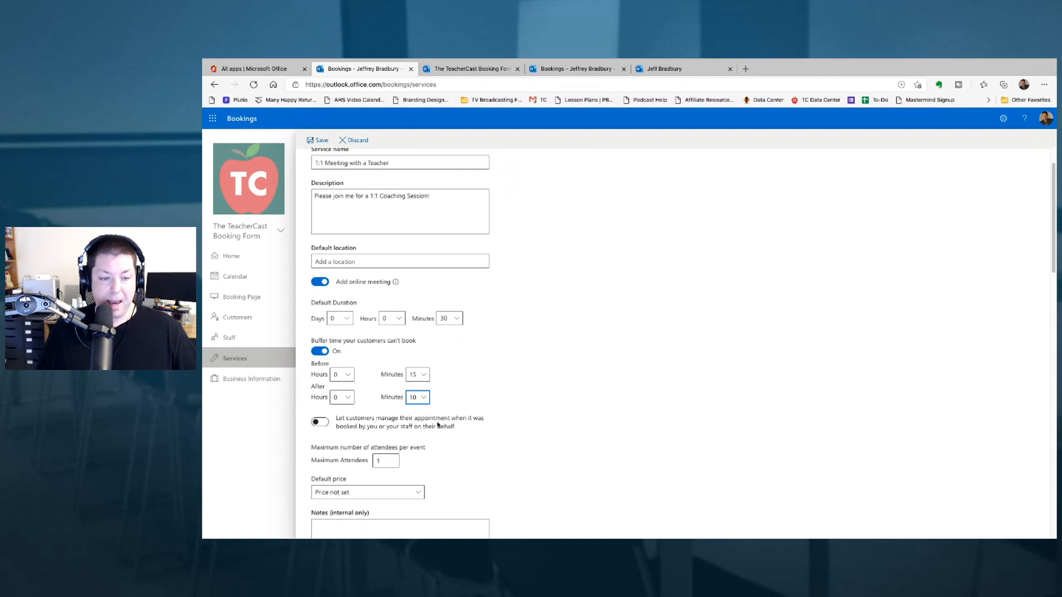
# - Let customers manage their own appointments and keep the price as 'Price not set'
pyautogui.click(321, 423)
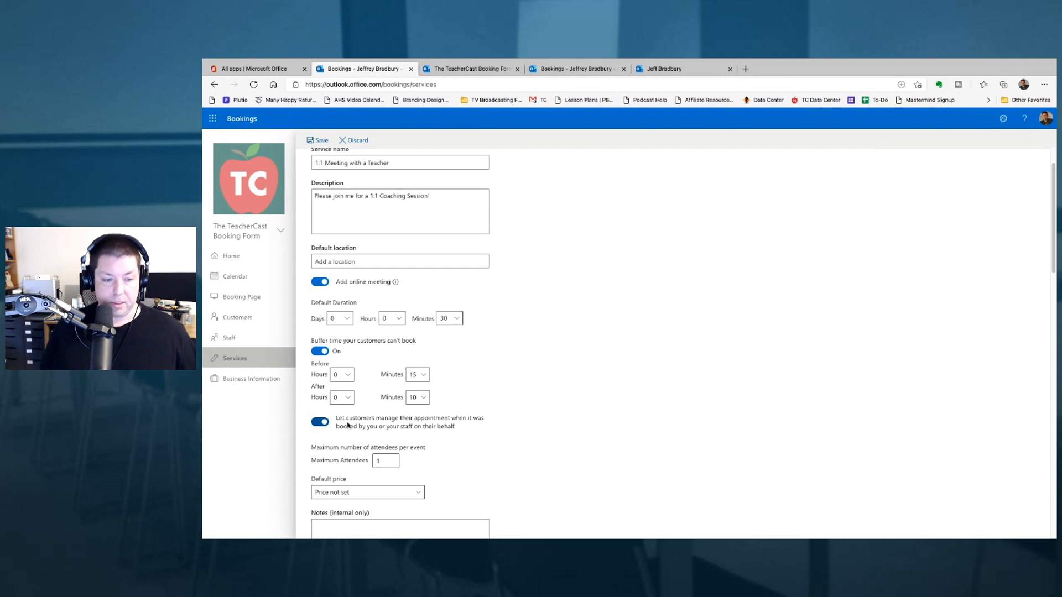
pyautogui.scroll(-3, 348, 425)
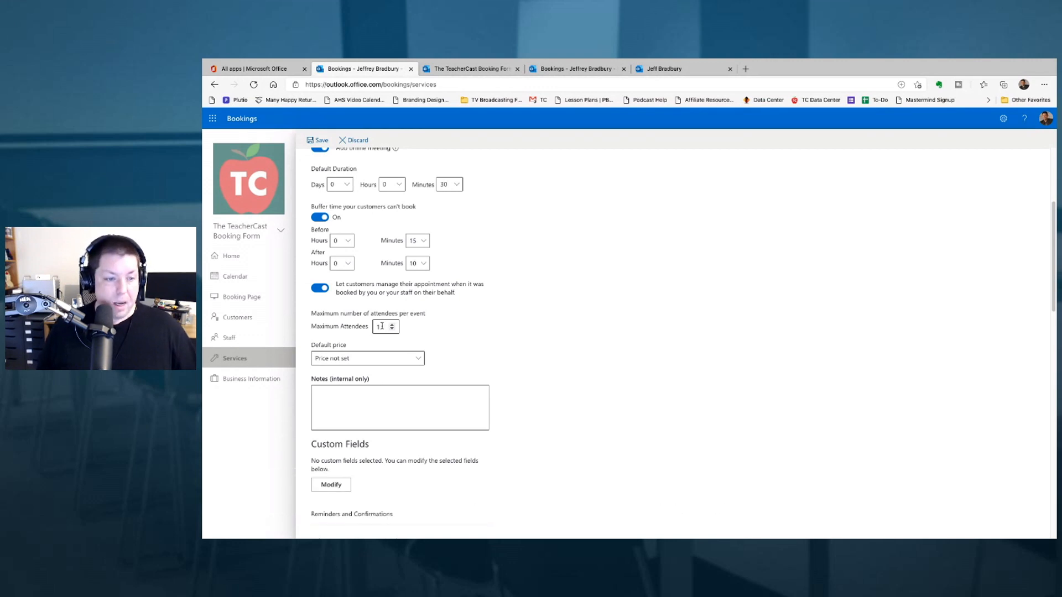
pyautogui.click(378, 362)
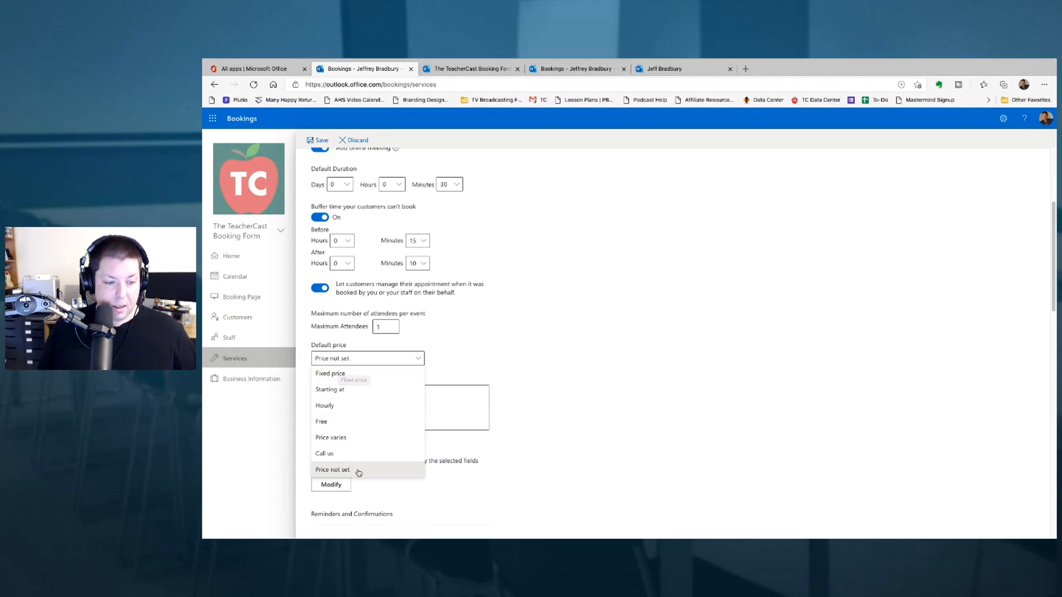
pyautogui.click(420, 470)
# - Add the internal note 'Looking forward to meeting you' to the service
pyautogui.click(357, 396)
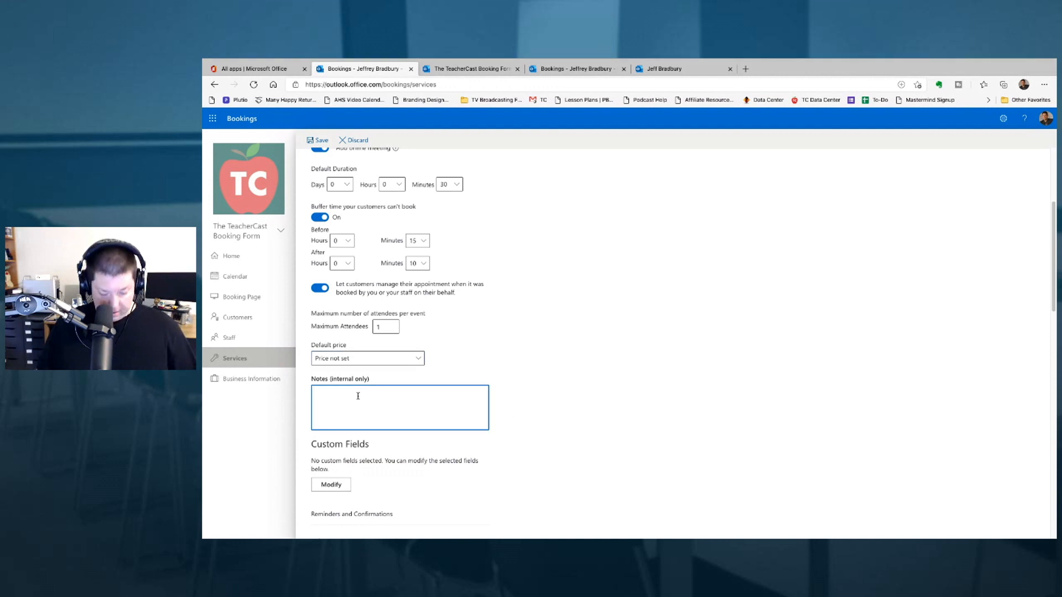
pyautogui.write('Looking')
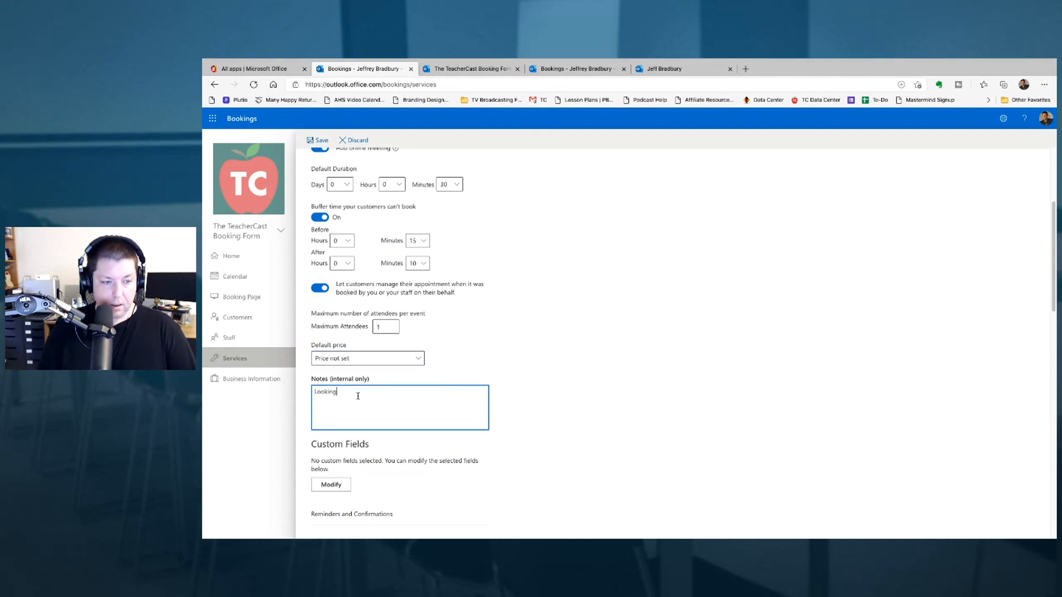
pyautogui.write(' forward')
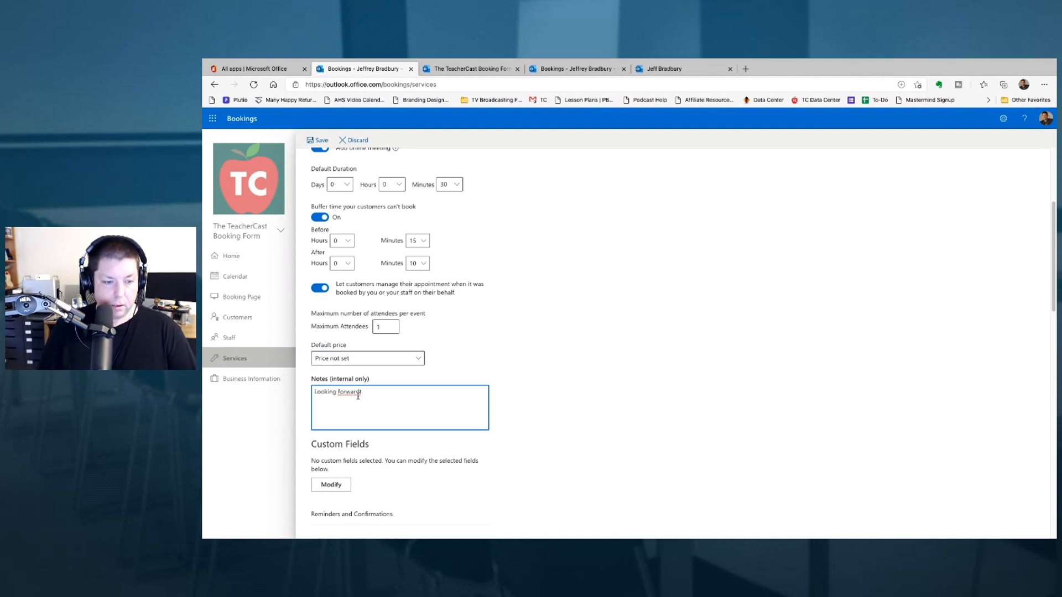
pyautogui.write(' to meeting you!')
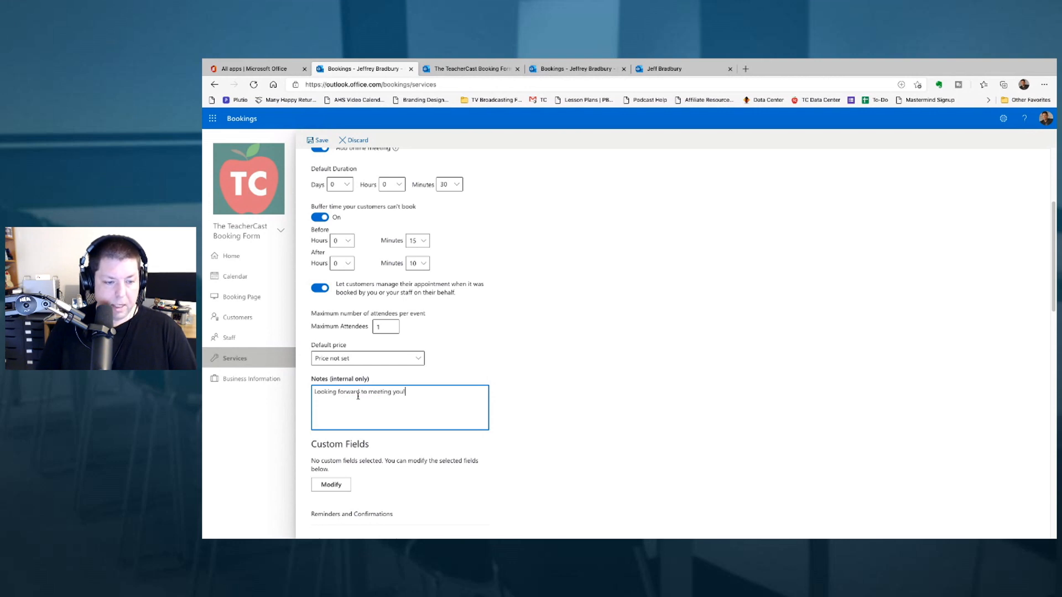
pyautogui.scroll(-2, 416, 442)
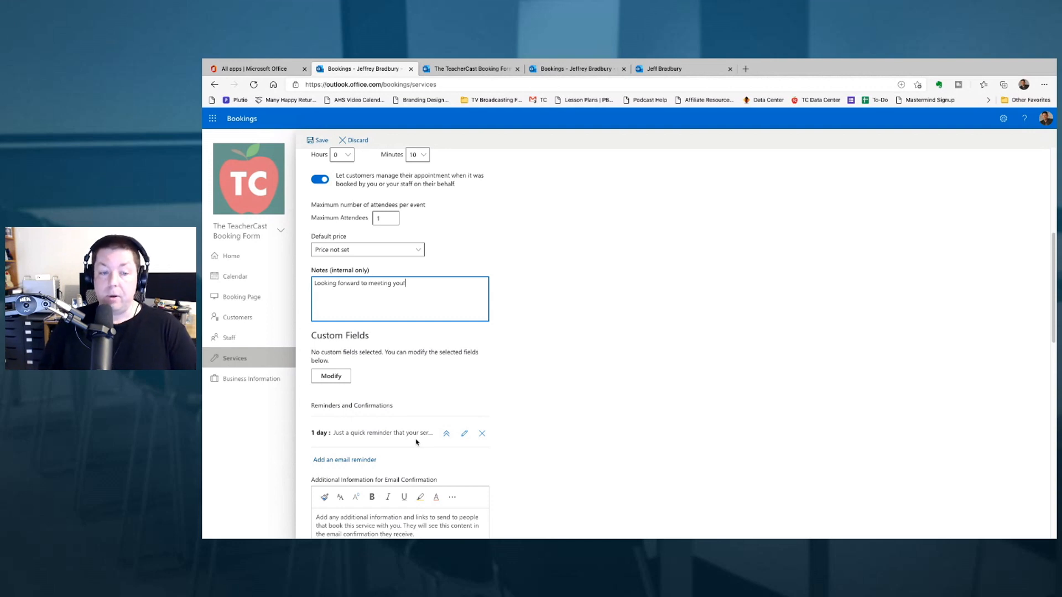
# - Open the service's custom fields, check the live TeacherCast booking form, then return to Services
pyautogui.click(340, 380)
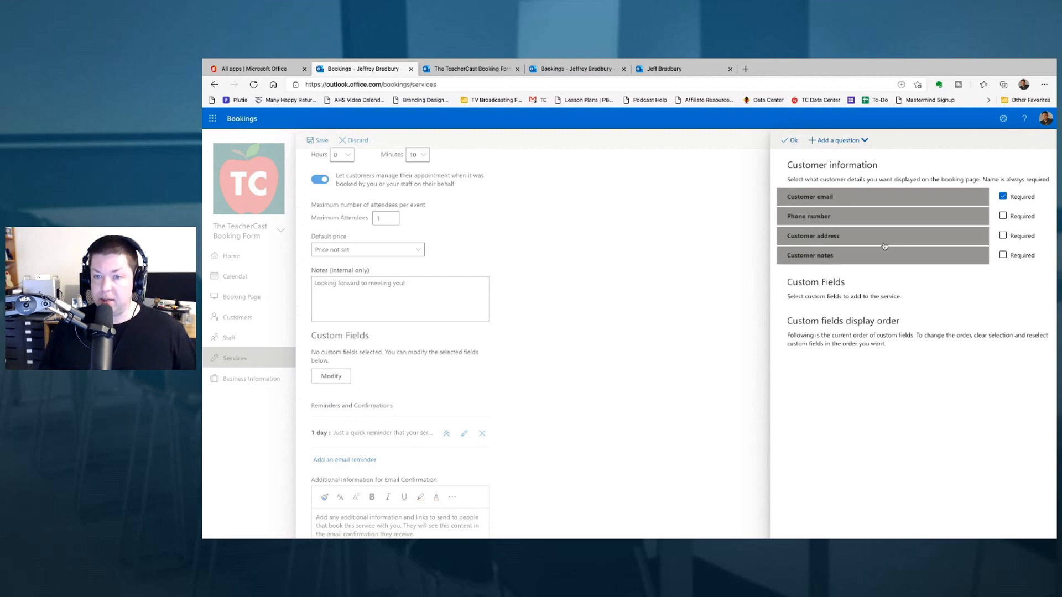
pyautogui.click(569, 69)
pyautogui.click(468, 74)
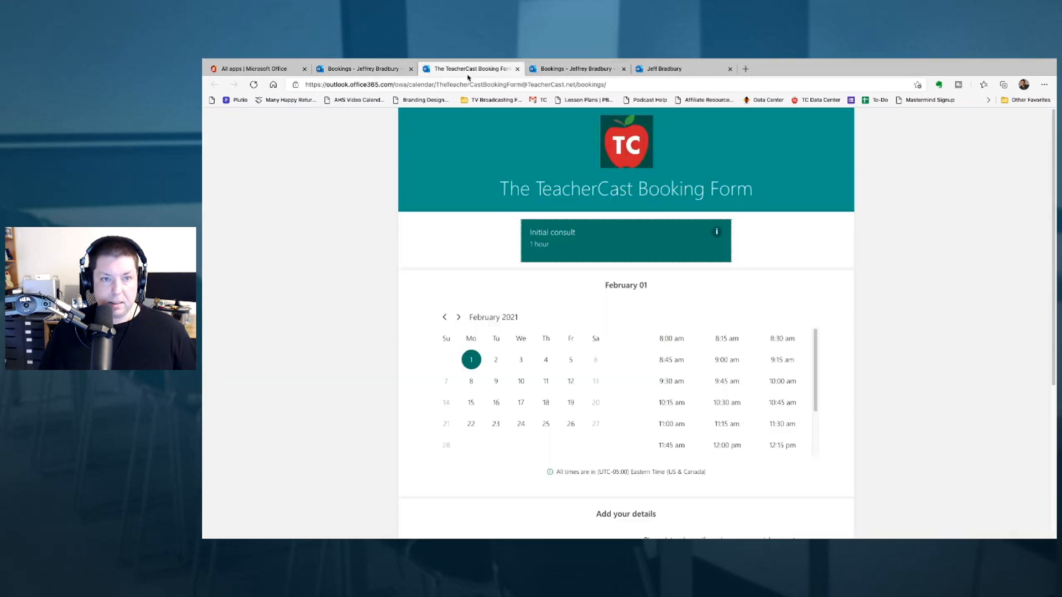
pyautogui.scroll(-5, 644, 394)
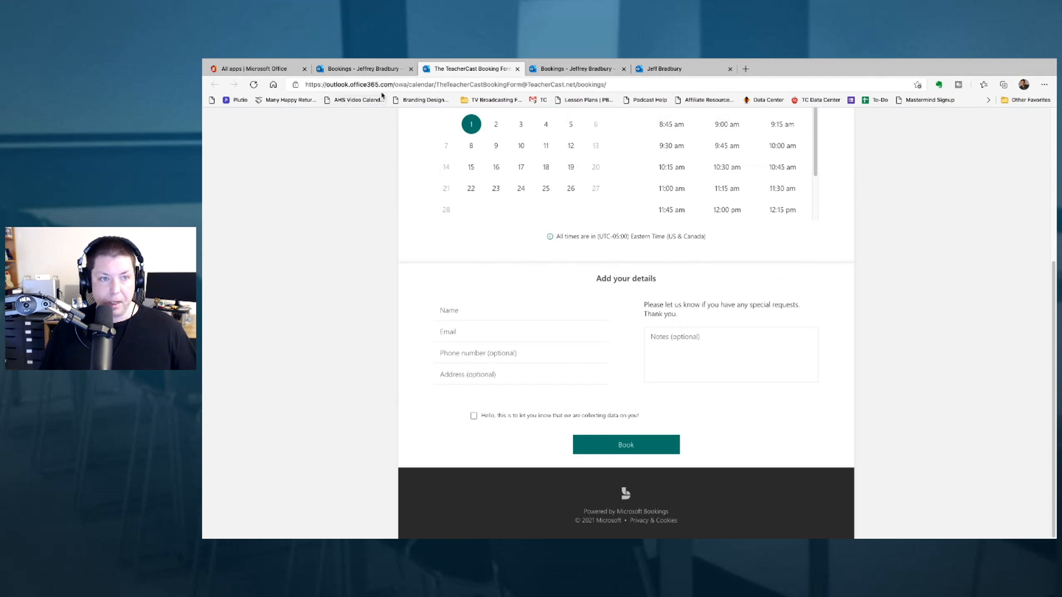
pyautogui.click(366, 69)
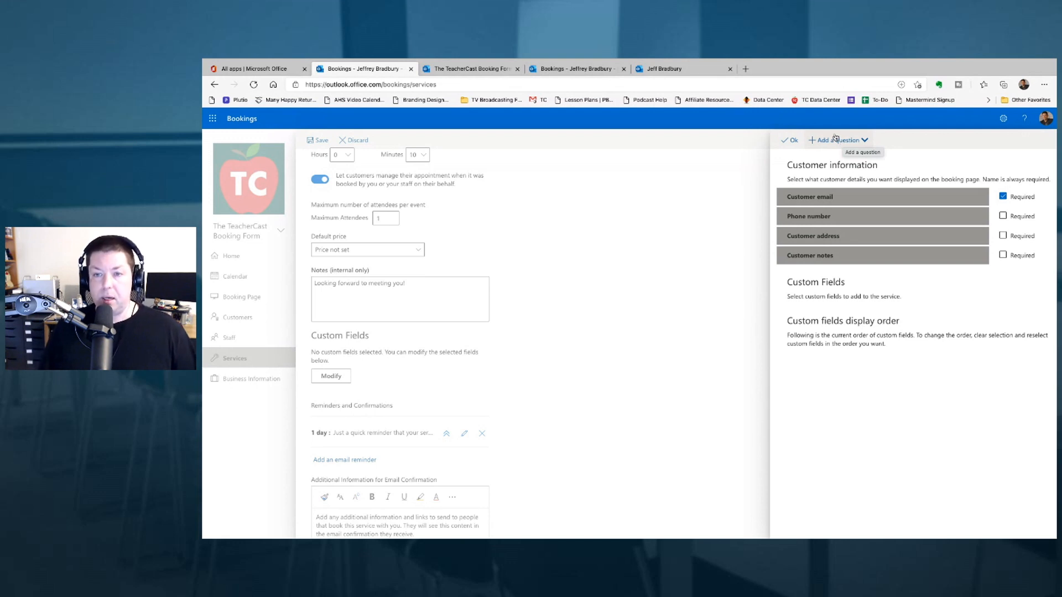
# - Close the customer information panel with Ok and expand the reminder to read it
pyautogui.click(792, 141)
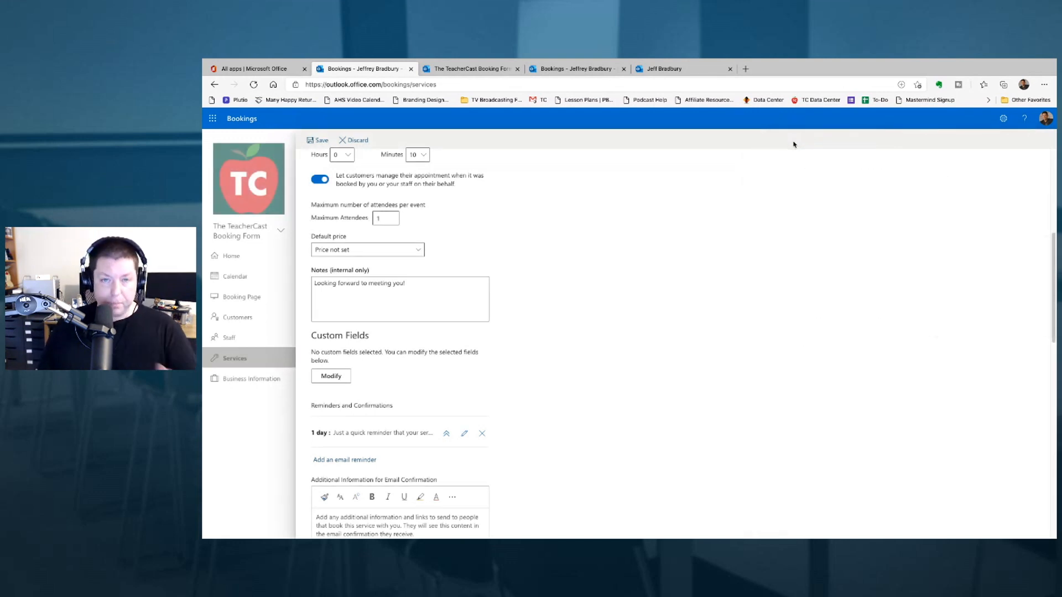
pyautogui.scroll(-3, 538, 315)
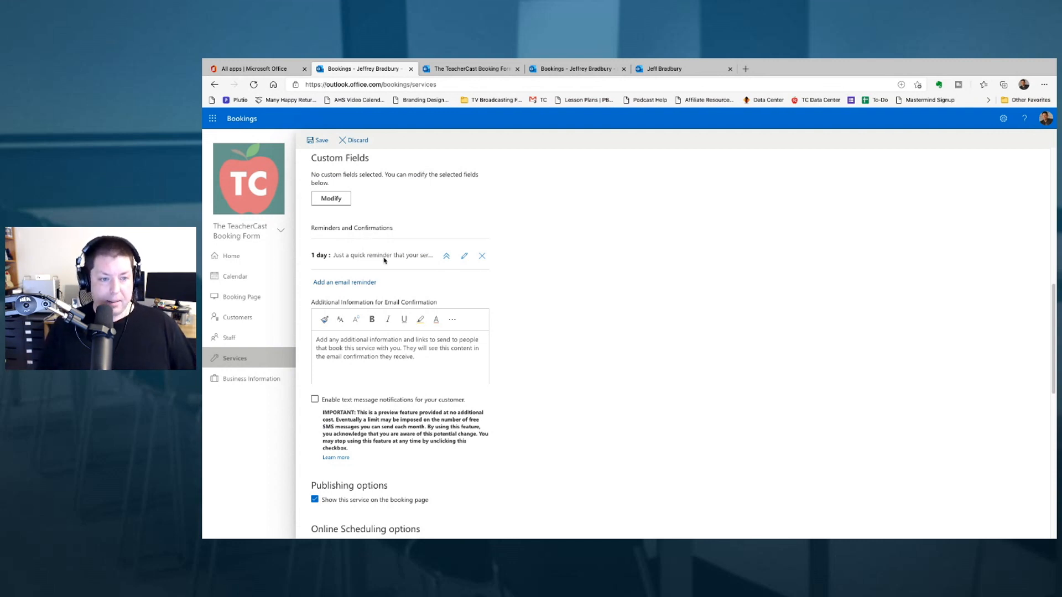
pyautogui.click(442, 258)
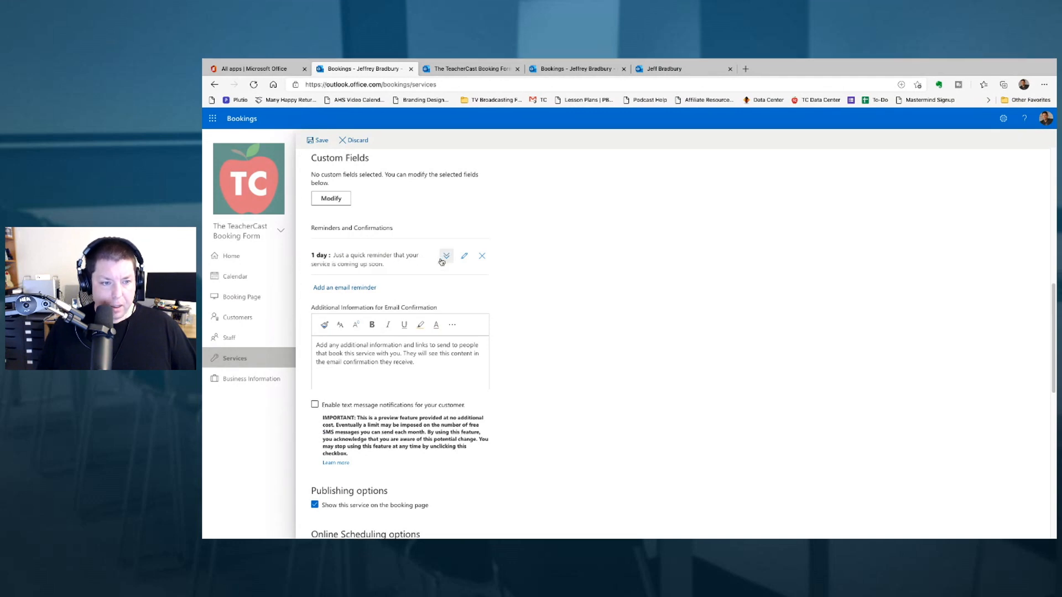
# - Add 'This is a reminder that we have a meeting soon! Looking forward to meeting you!' to the email confirmation
pyautogui.click(338, 342)
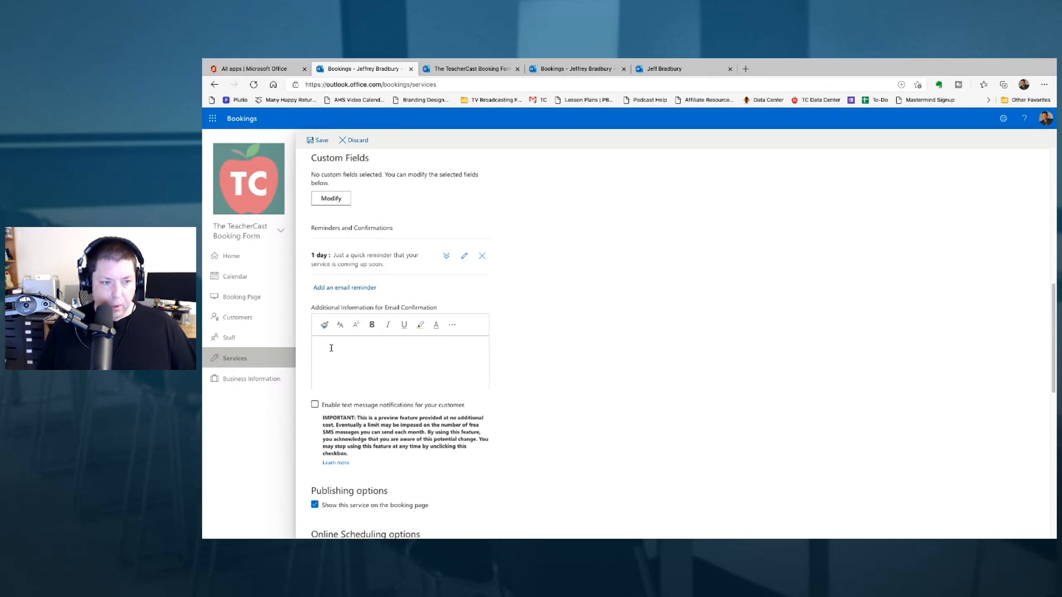
pyautogui.write('This is ')
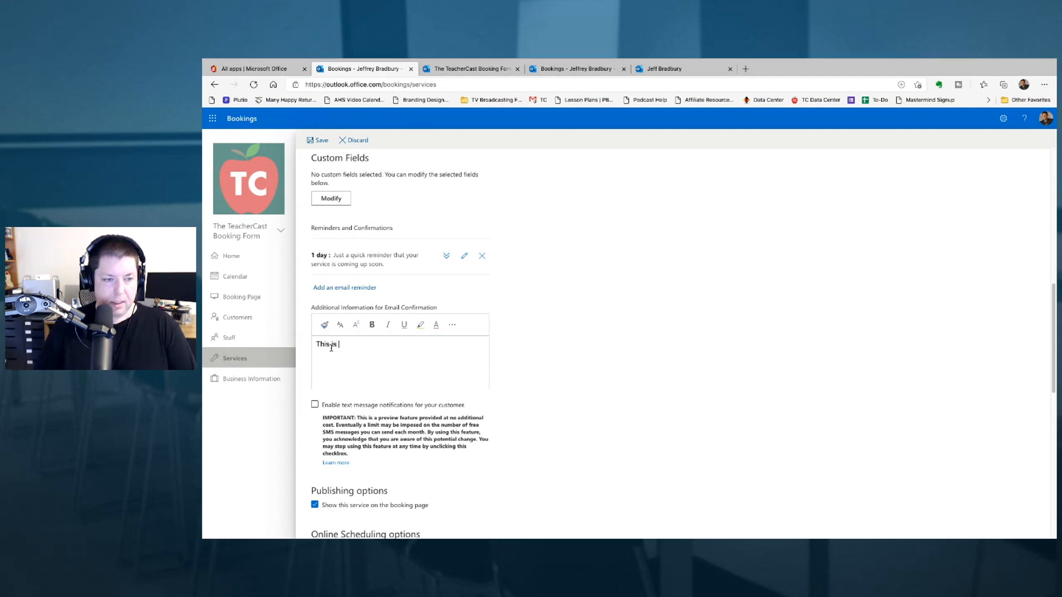
pyautogui.write('a reminder that we h')
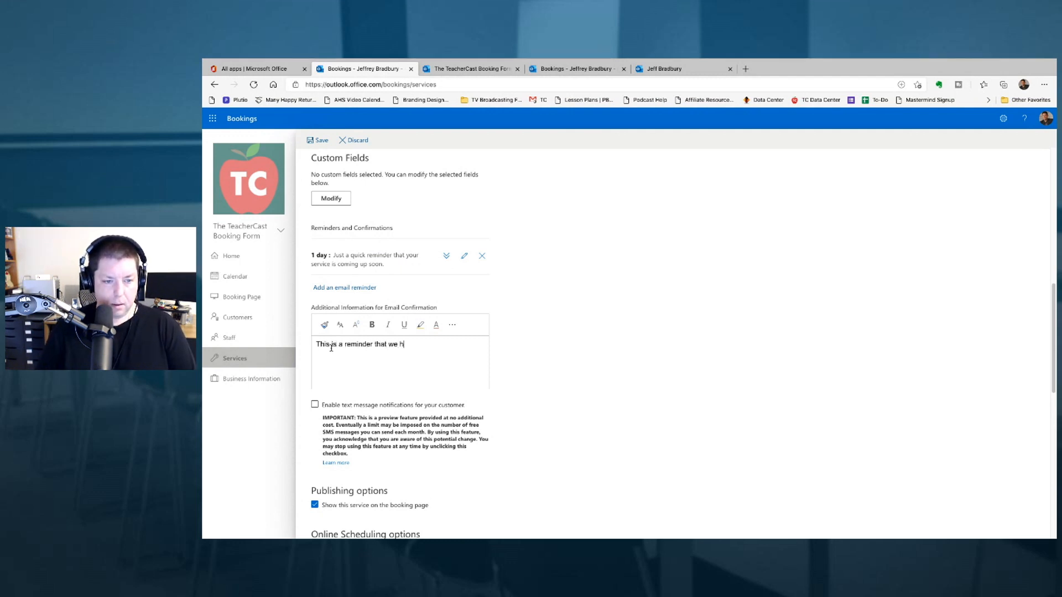
pyautogui.write('ave a meeting soon!')
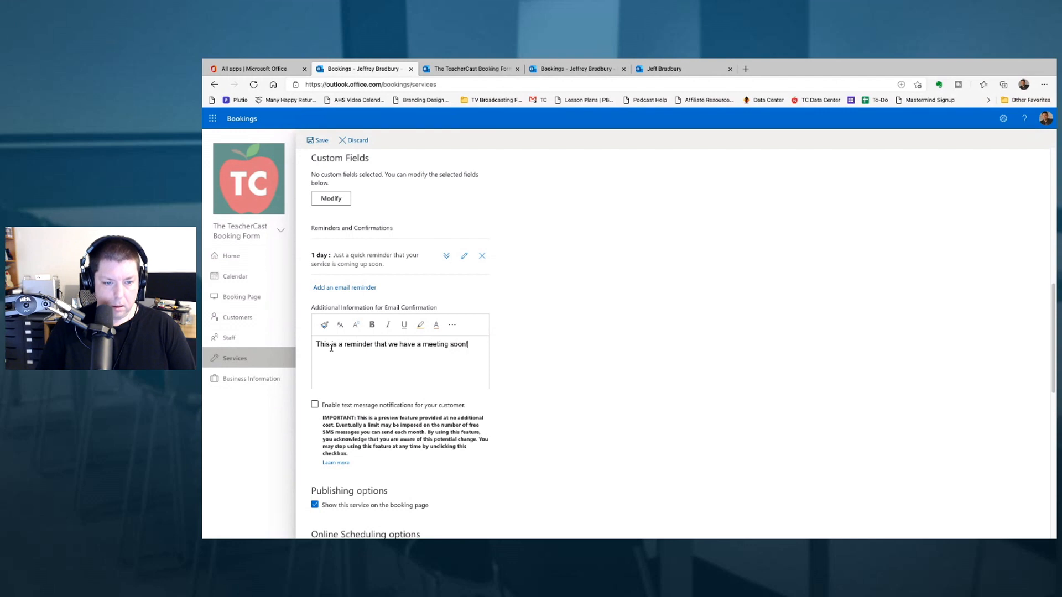
pyautogui.write(' Looking forward to meeting you!')
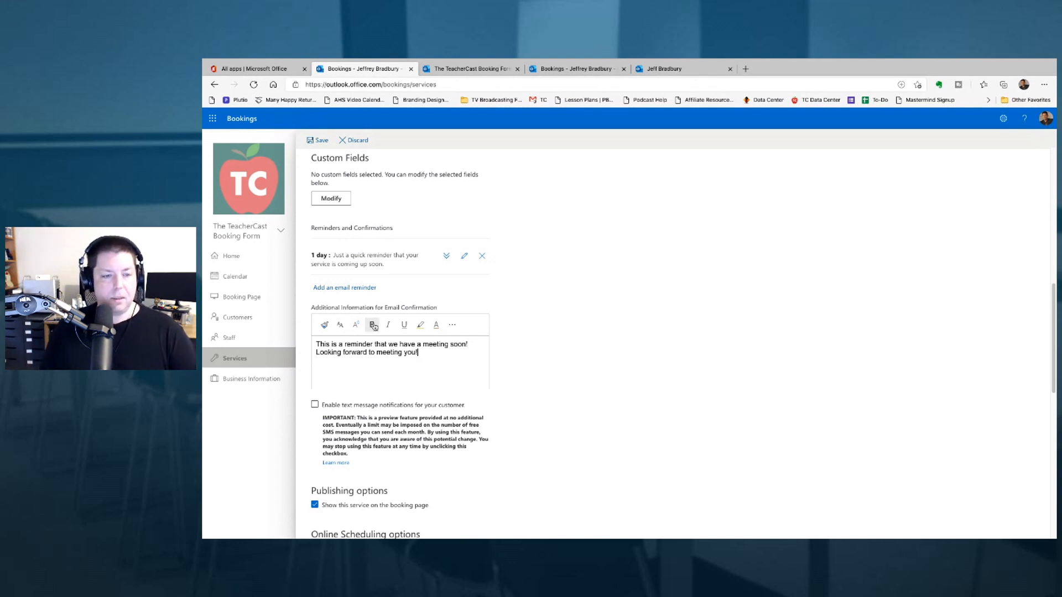
pyautogui.click(450, 326)
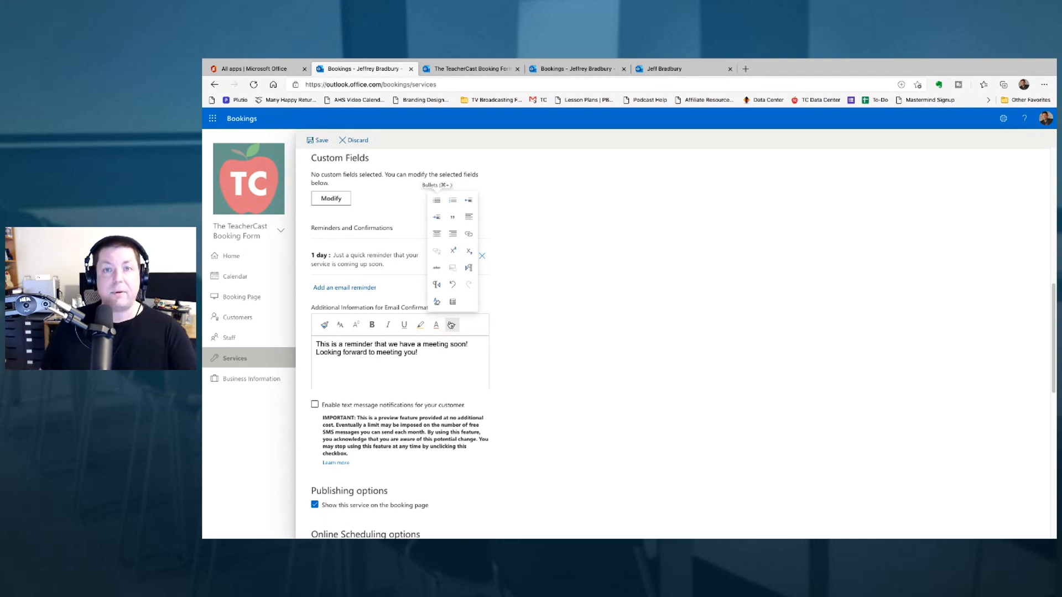
pyautogui.click(524, 323)
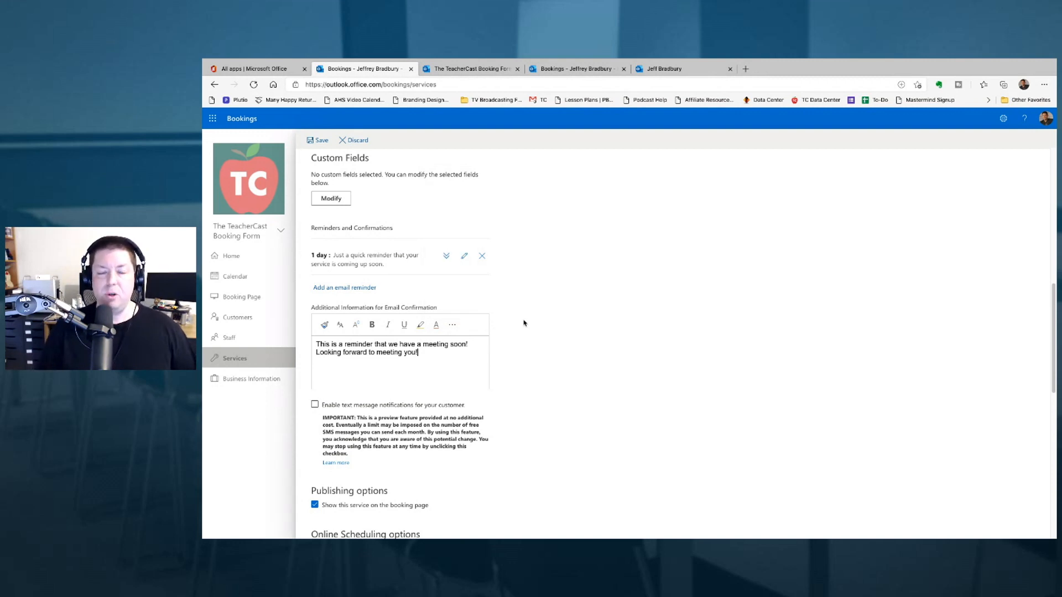
# - Tick 'Enable text message notifications for your customer' and review the remaining service settings
pyautogui.scroll(-2, 526, 391)
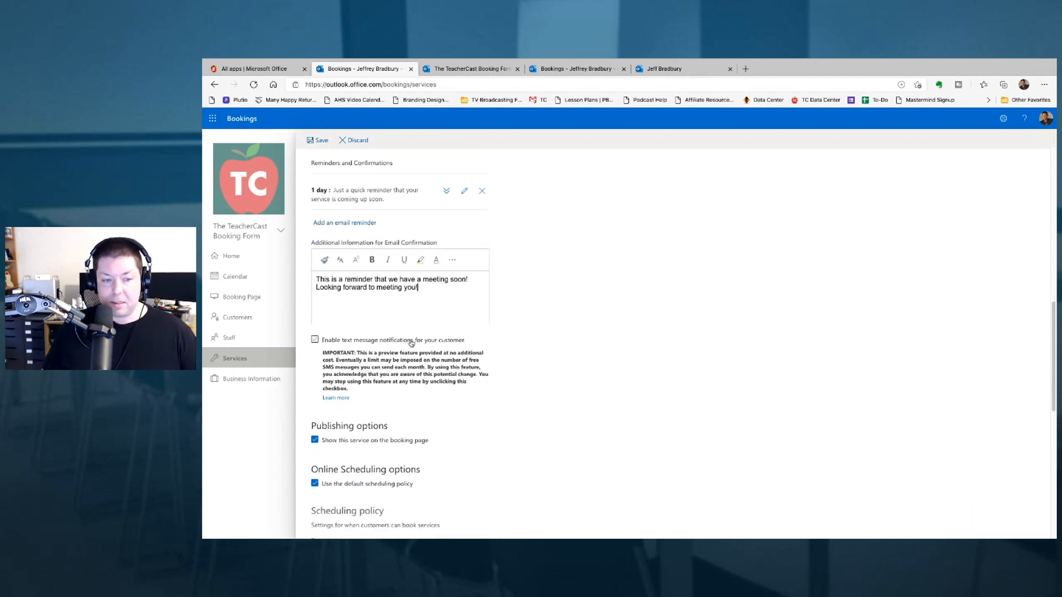
pyautogui.click(410, 341)
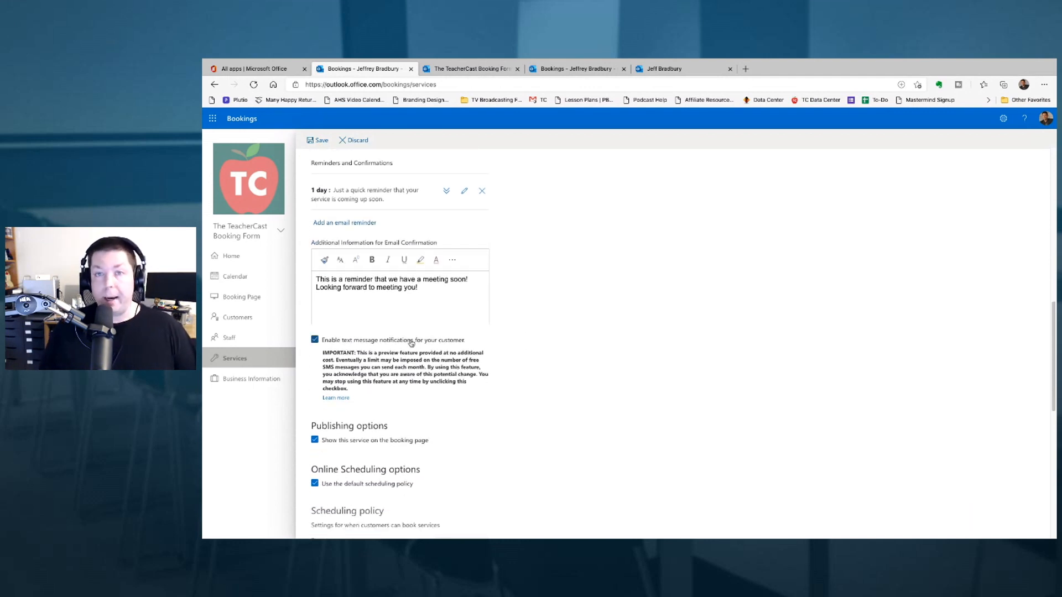
pyautogui.scroll(-1, 409, 343)
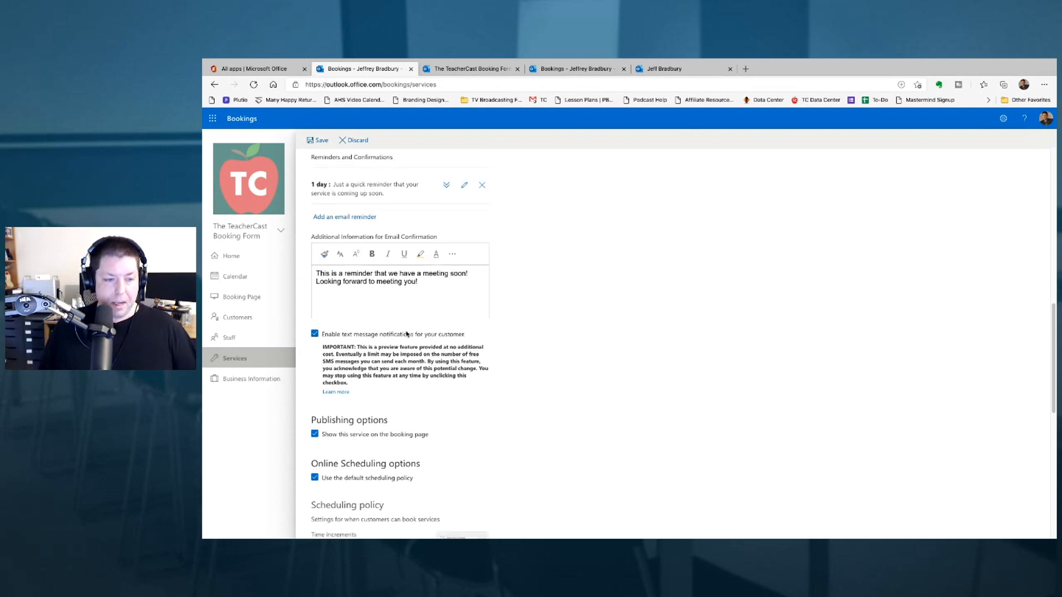
pyautogui.scroll(-2, 400, 348)
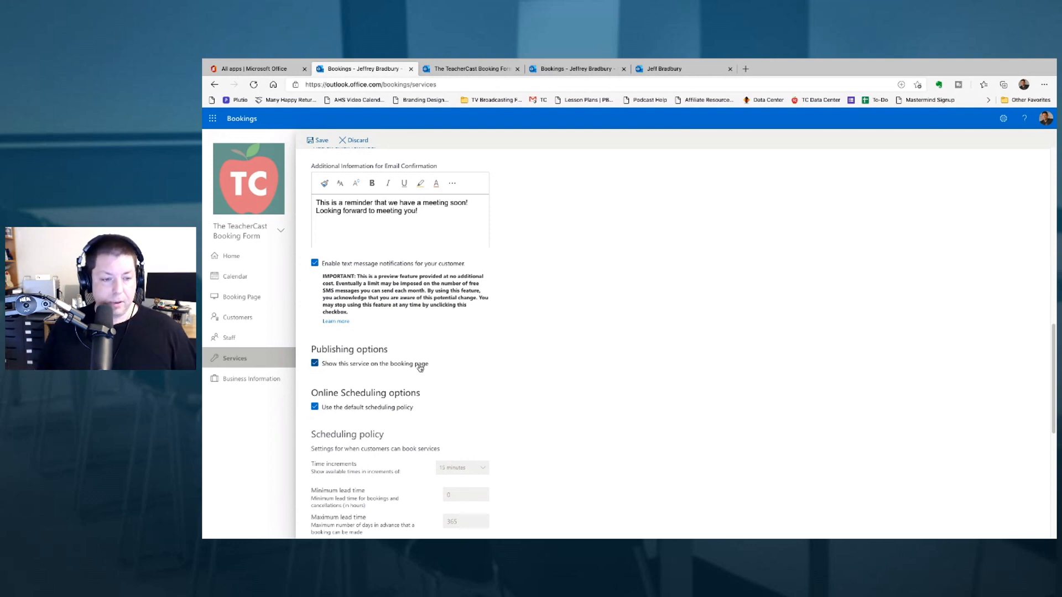
pyautogui.scroll(-2, 420, 367)
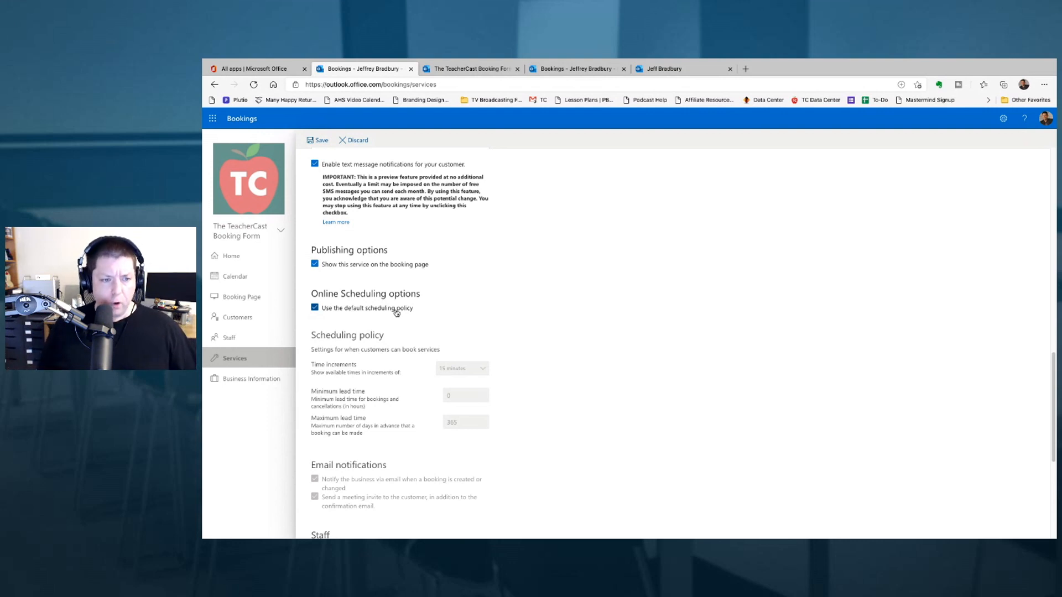
# - Turn off the default scheduling policy for this service and keep 15-minute time increments
pyautogui.click(395, 310)
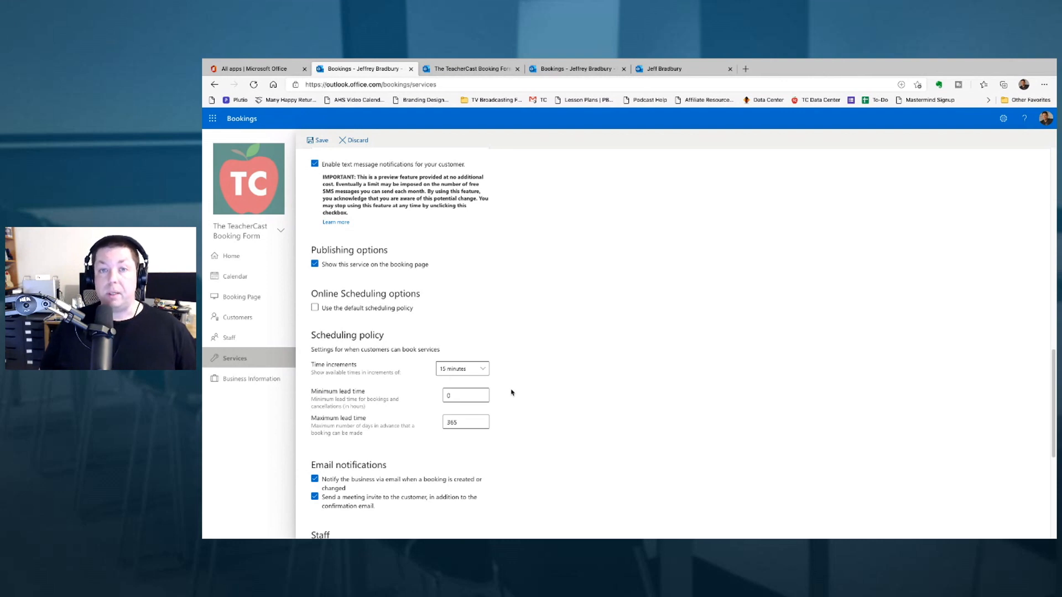
pyautogui.click(469, 368)
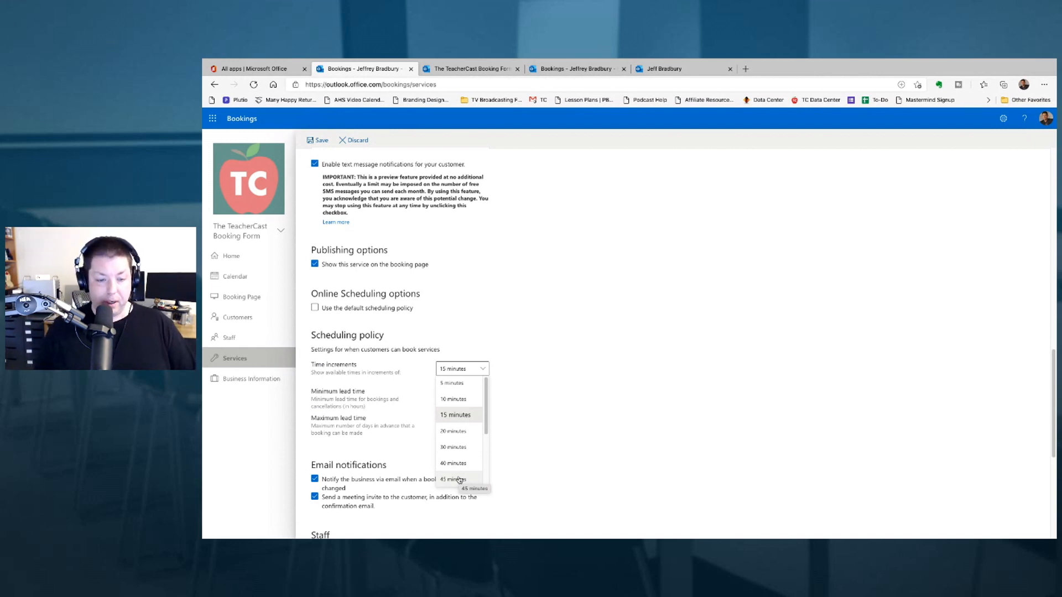
pyautogui.scroll(-2, 456, 414)
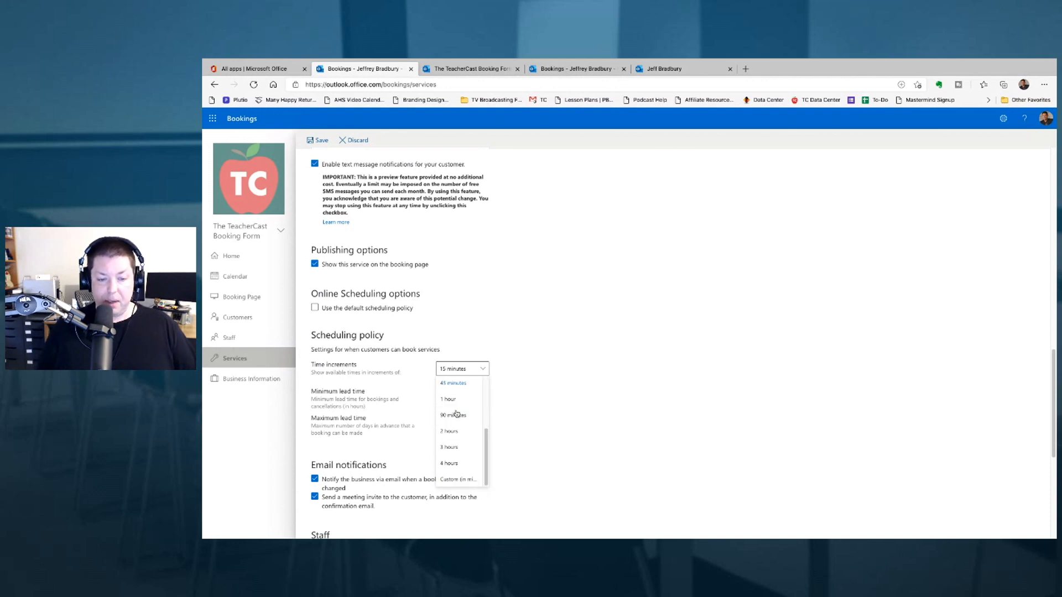
pyautogui.scroll(3, 456, 413)
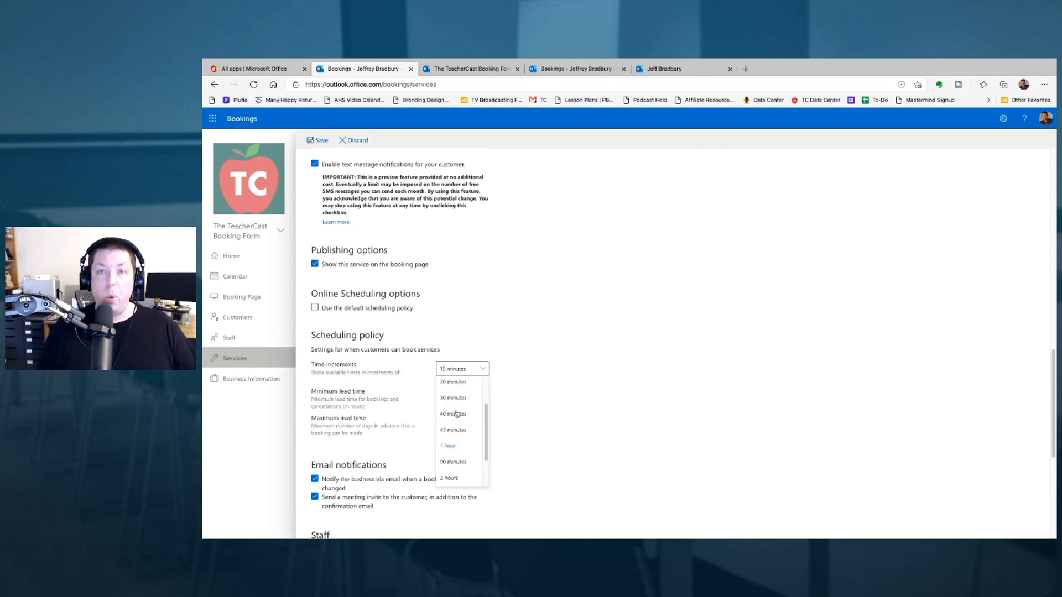
pyautogui.click(379, 400)
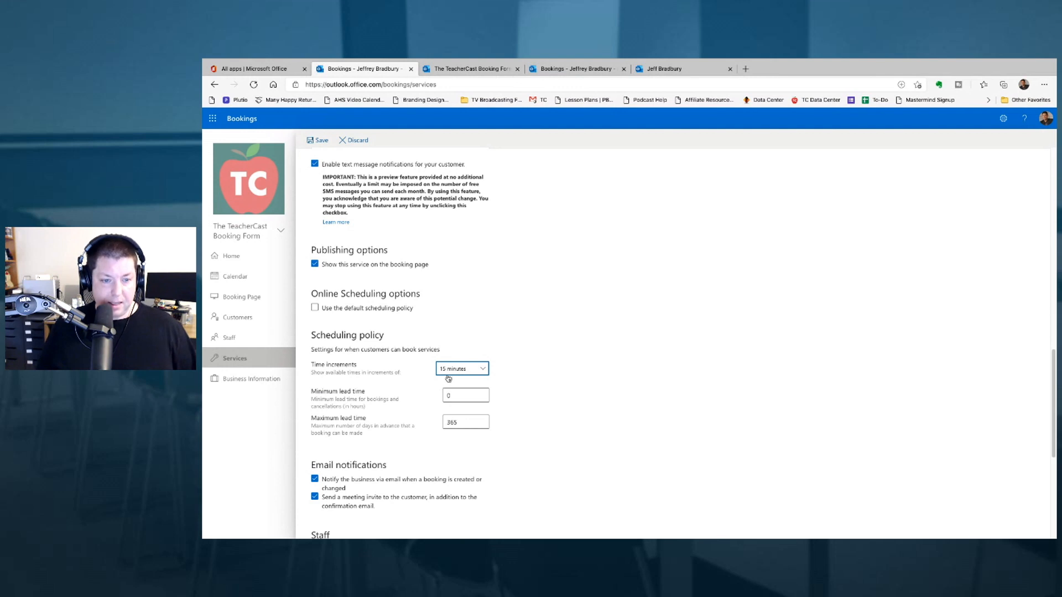
# - Remove the Tuesday, Thursday and Friday time ranges so only Monday and Wednesday stay bookable
pyautogui.scroll(-2, 418, 404)
pyautogui.scroll(-2, 418, 405)
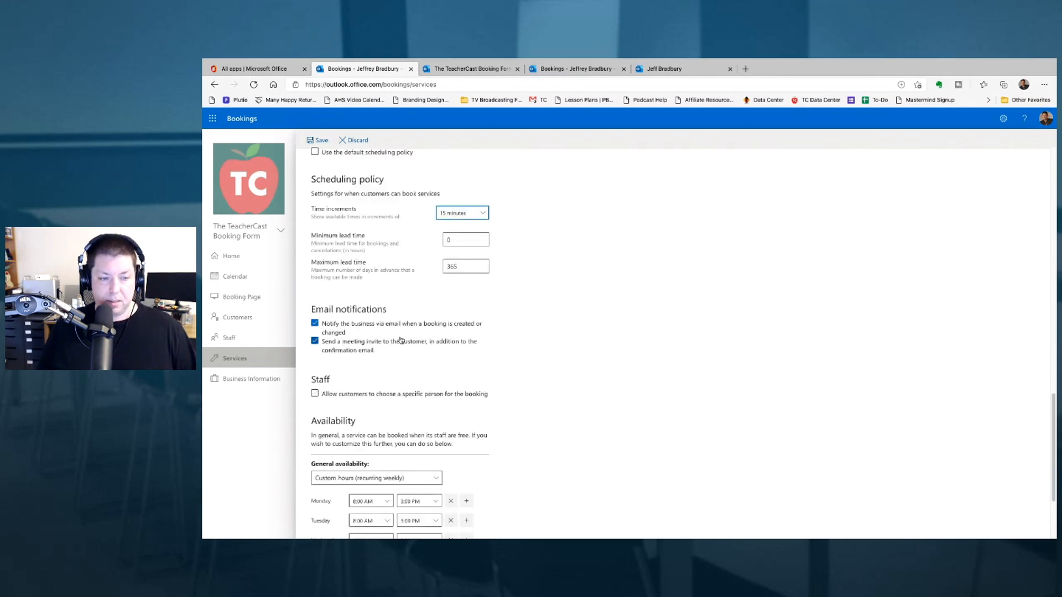
pyautogui.scroll(-2, 396, 343)
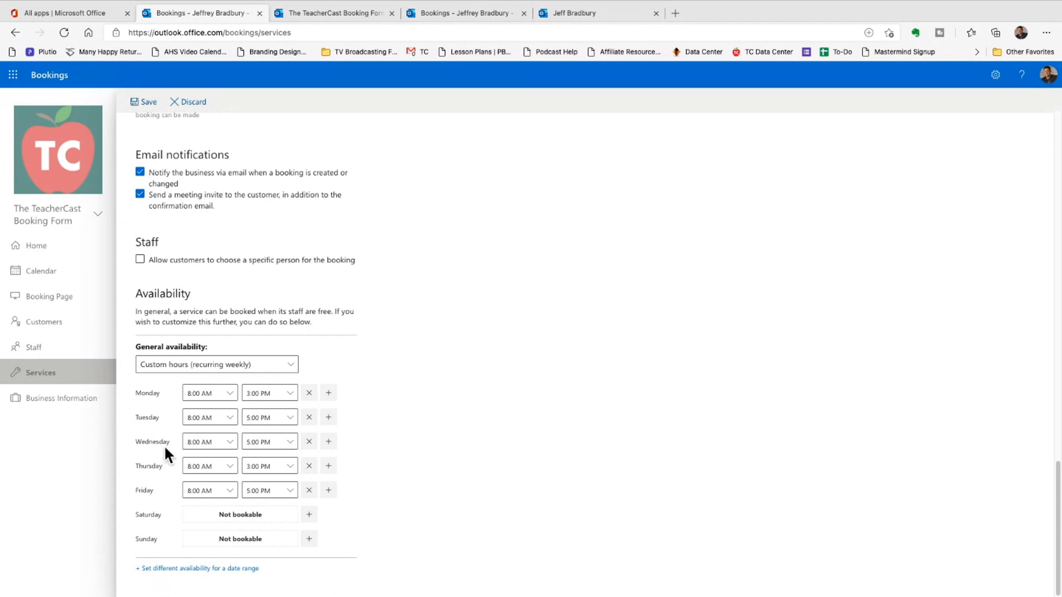
pyautogui.click(308, 418)
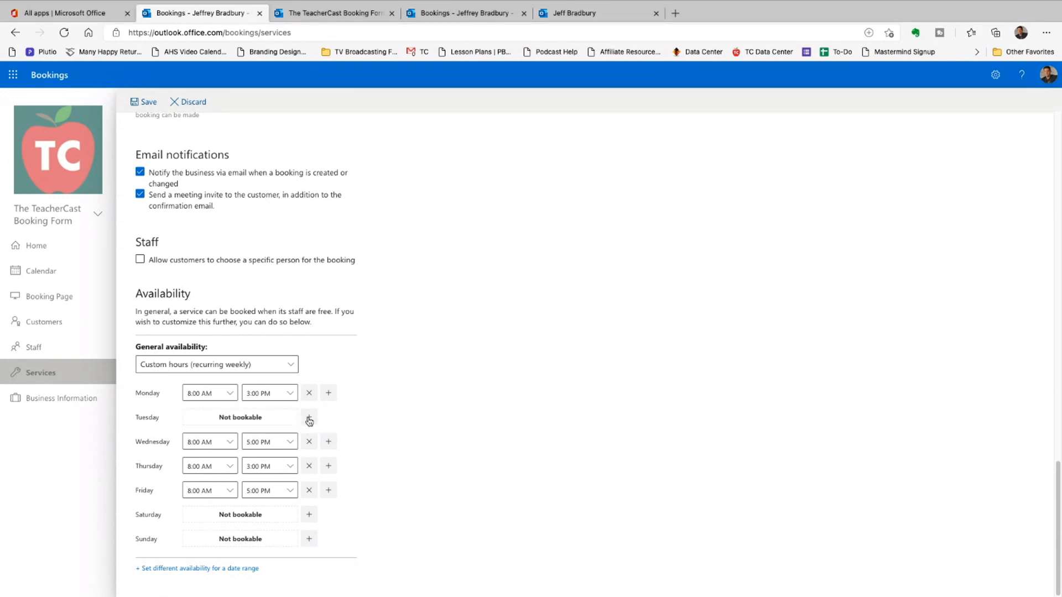
pyautogui.click(309, 466)
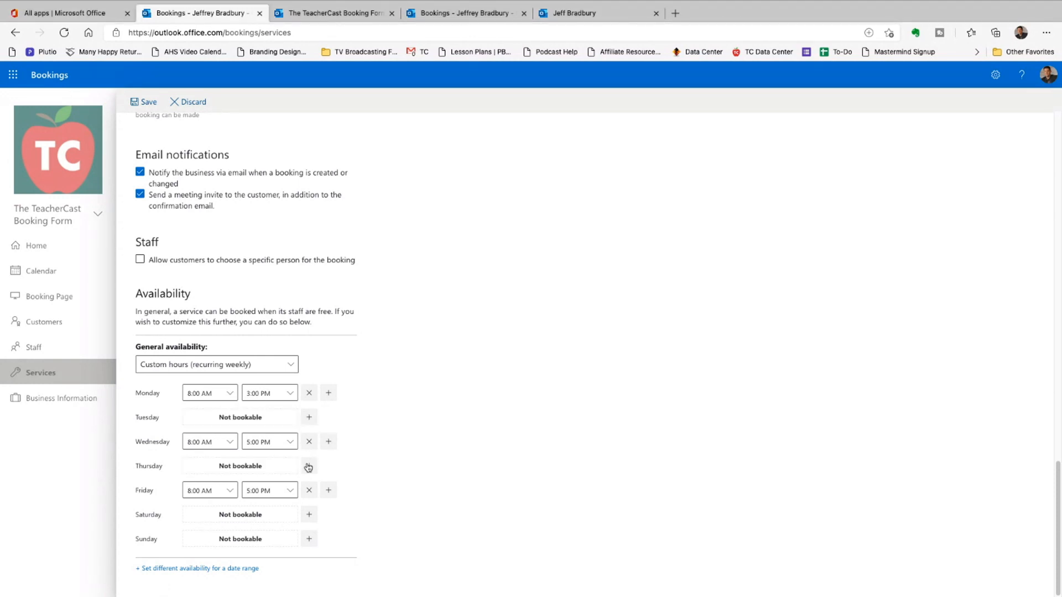
pyautogui.click(308, 491)
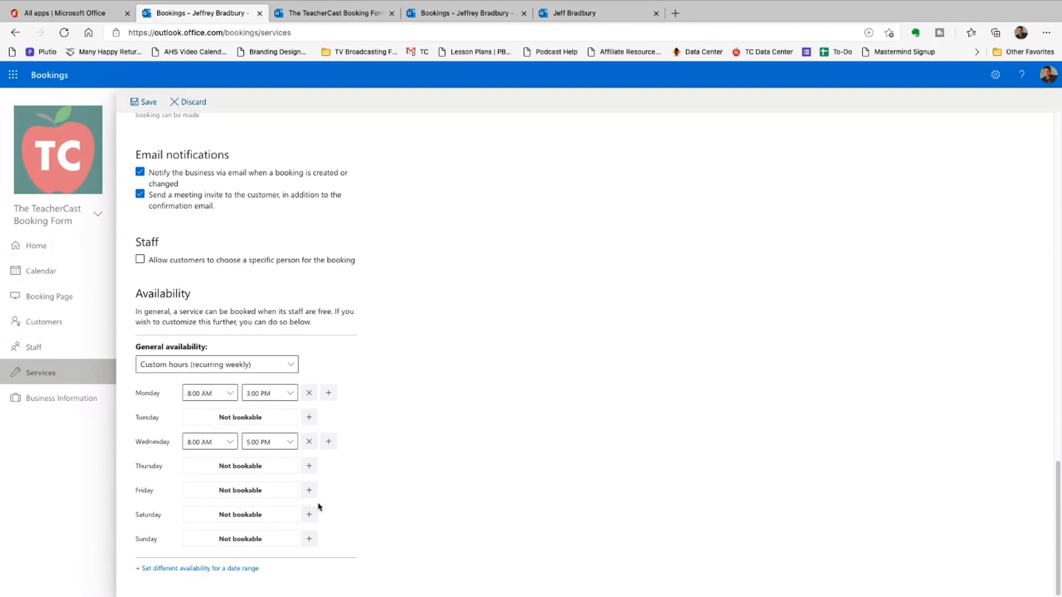
pyautogui.scroll(9, 337, 470)
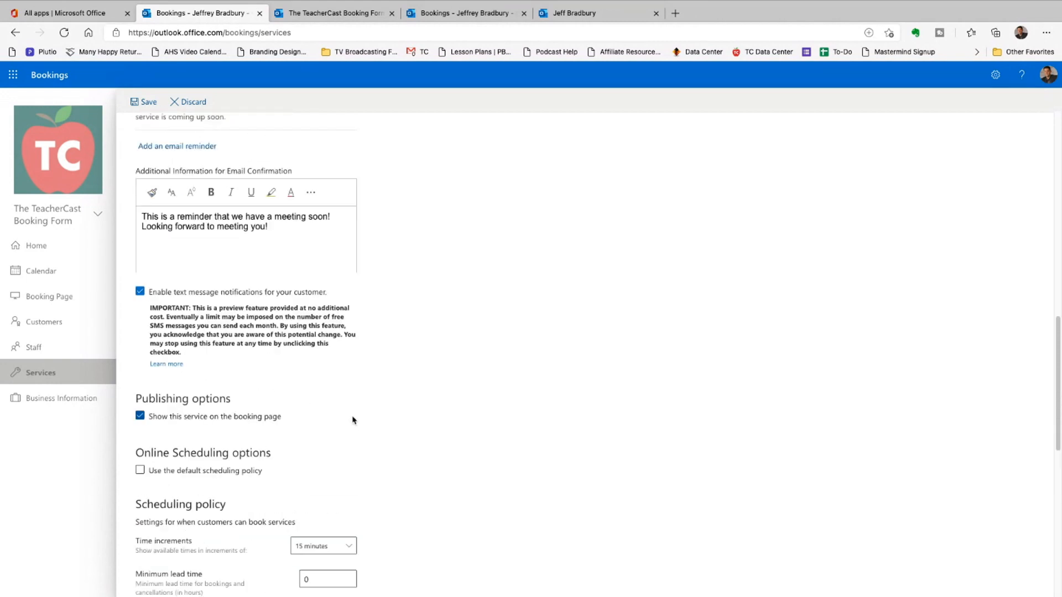
# - Append 'in Building A' to the service name and correct the spelling of 'Building'
pyautogui.scroll(12, 343, 332)
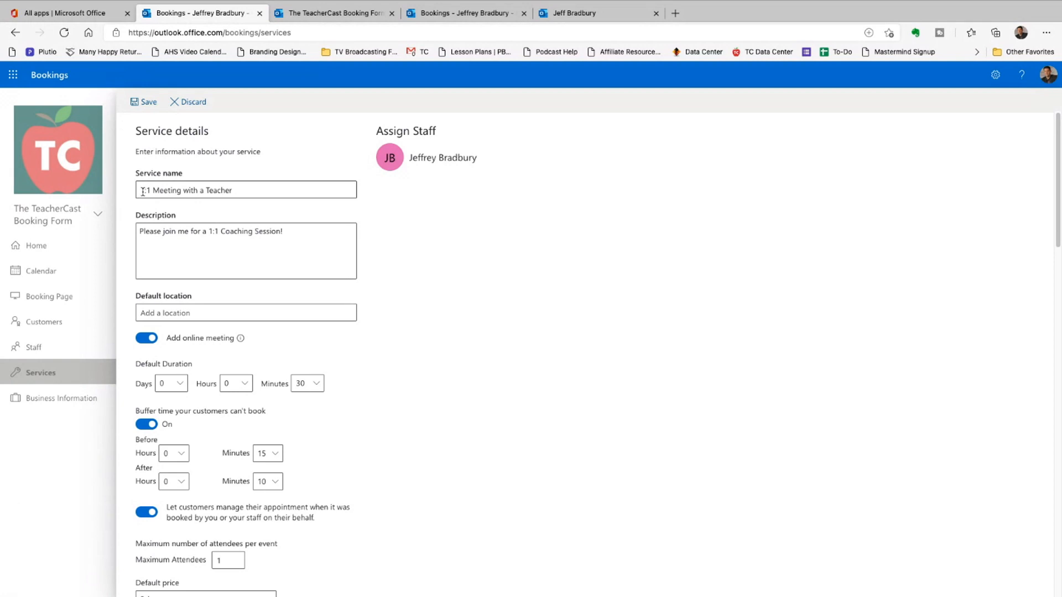
pyautogui.click(255, 192)
pyautogui.write('in ')
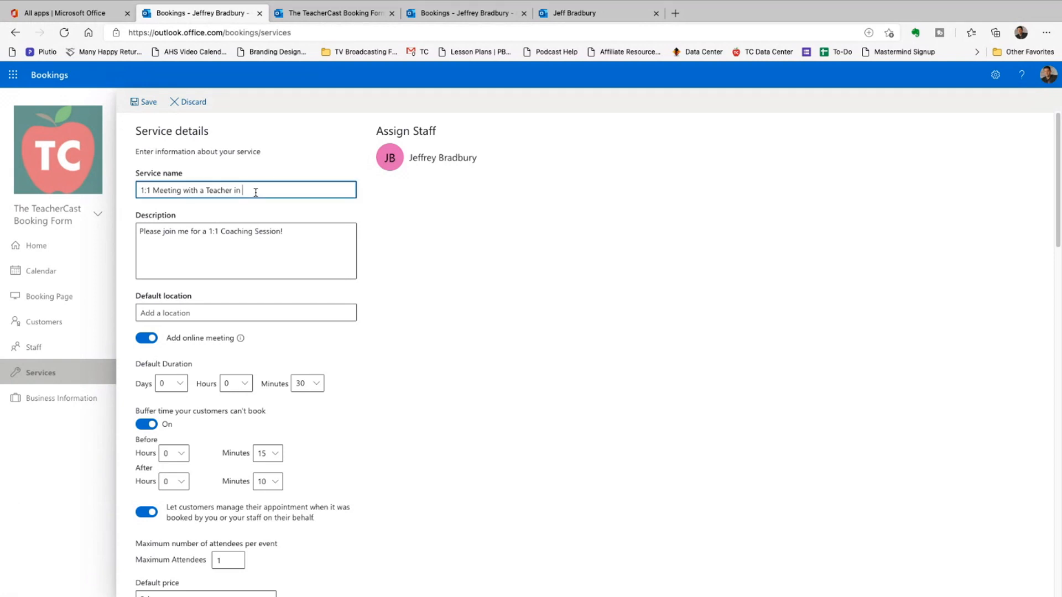
pyautogui.write('Building A')
pyautogui.rightClick(253, 191)
pyautogui.click(282, 210)
# - Switch the service's time increments to 5 minutes and save it
pyautogui.scroll(-20, 446, 270)
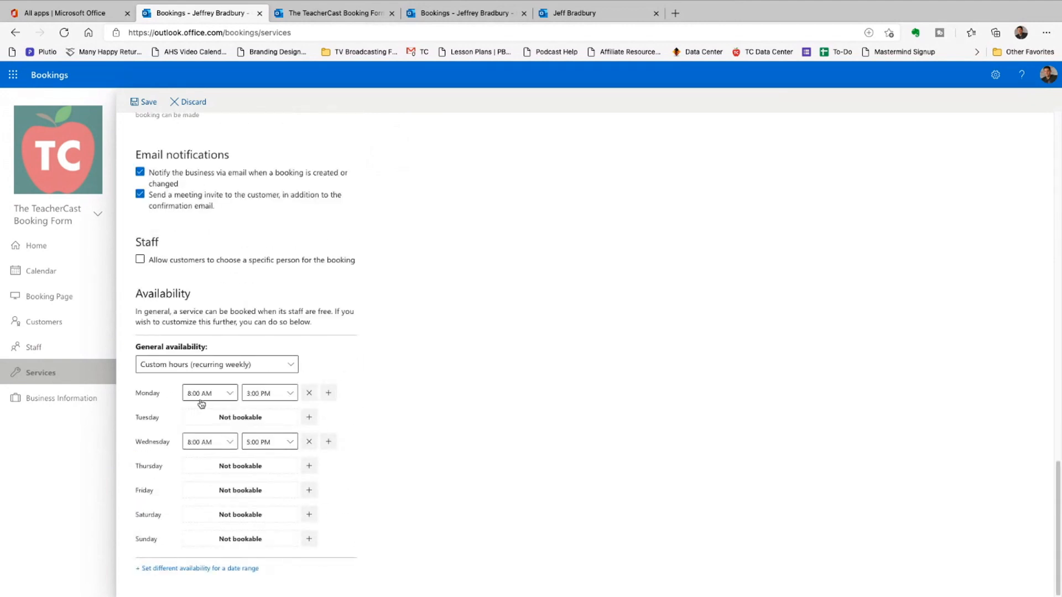
pyautogui.scroll(4, 254, 447)
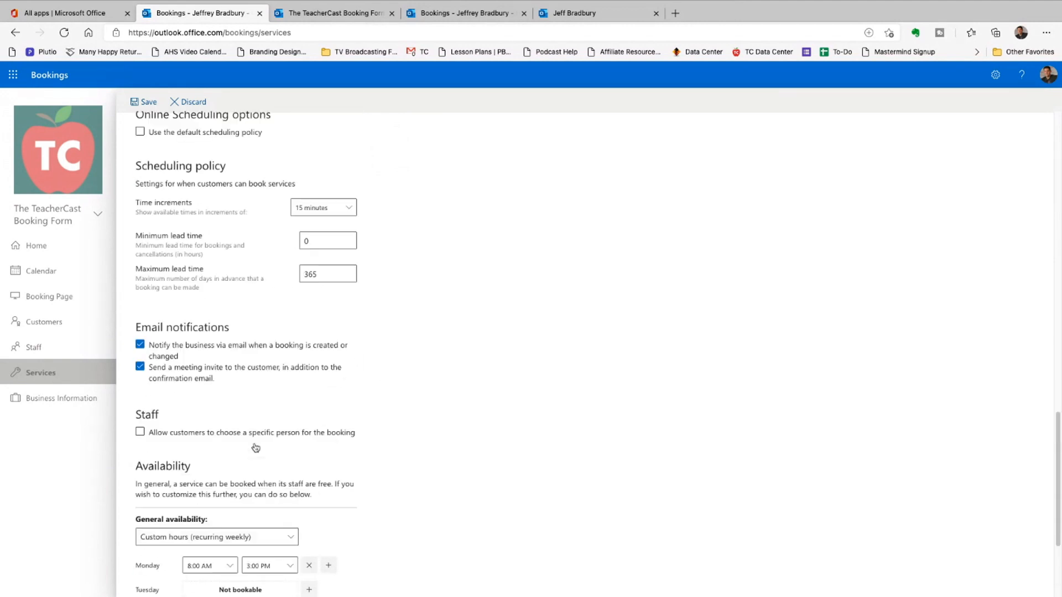
pyautogui.click(305, 269)
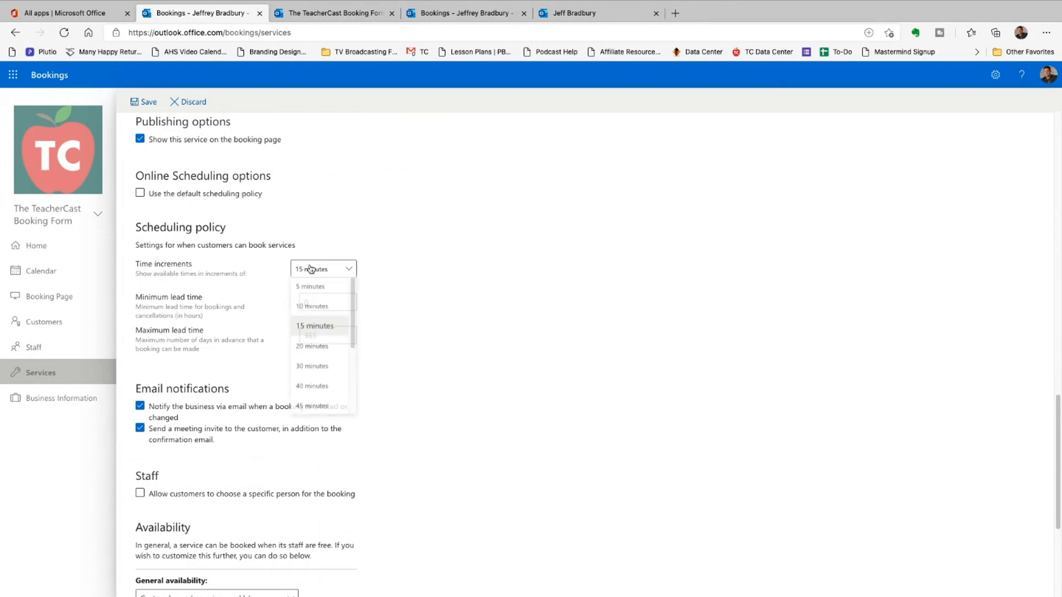
pyautogui.click(310, 289)
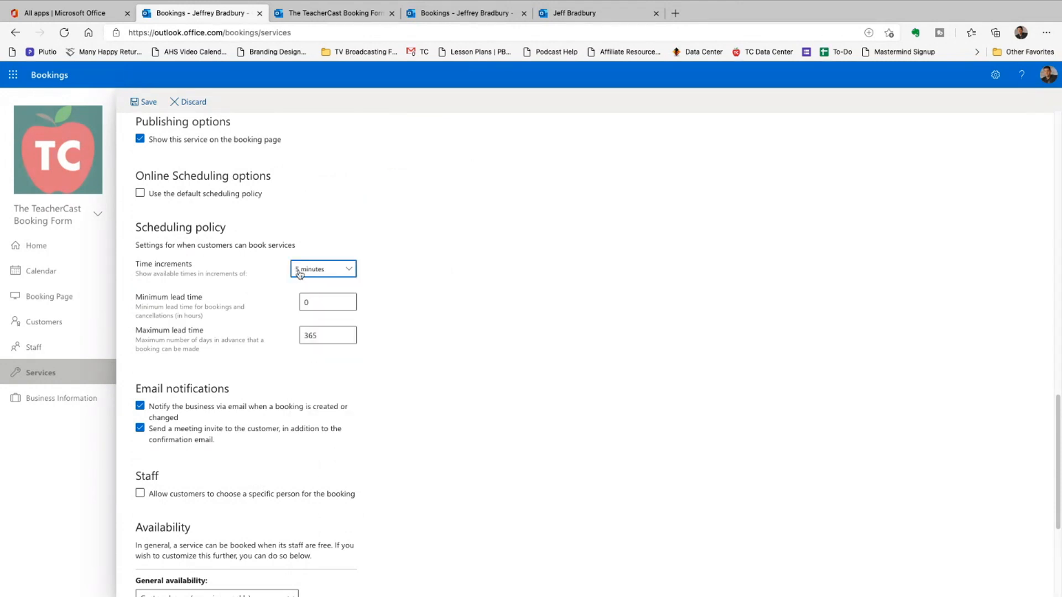
pyautogui.scroll(12, 256, 332)
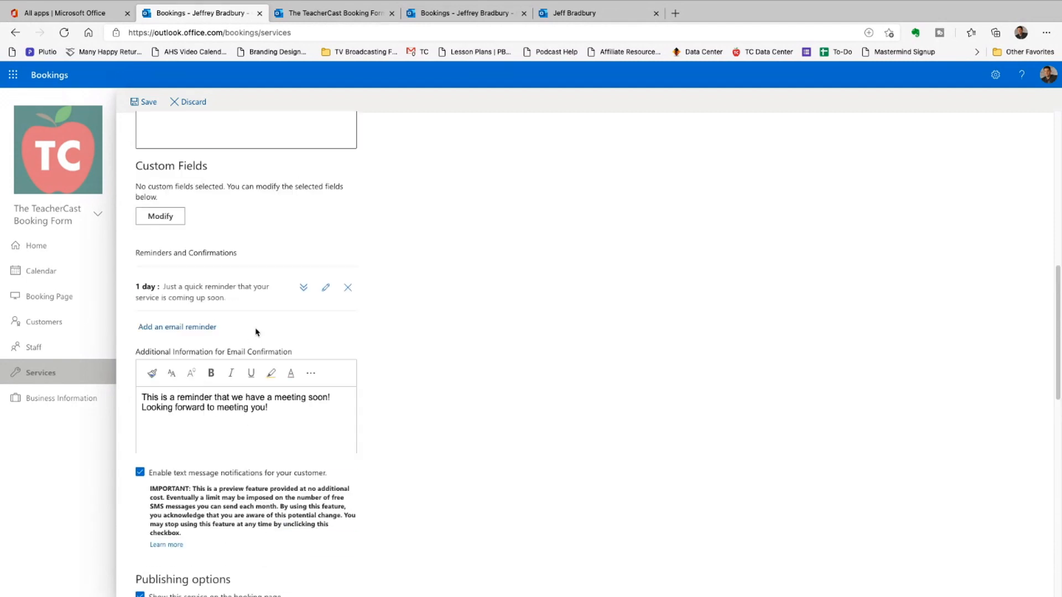
pyautogui.scroll(7, 295, 329)
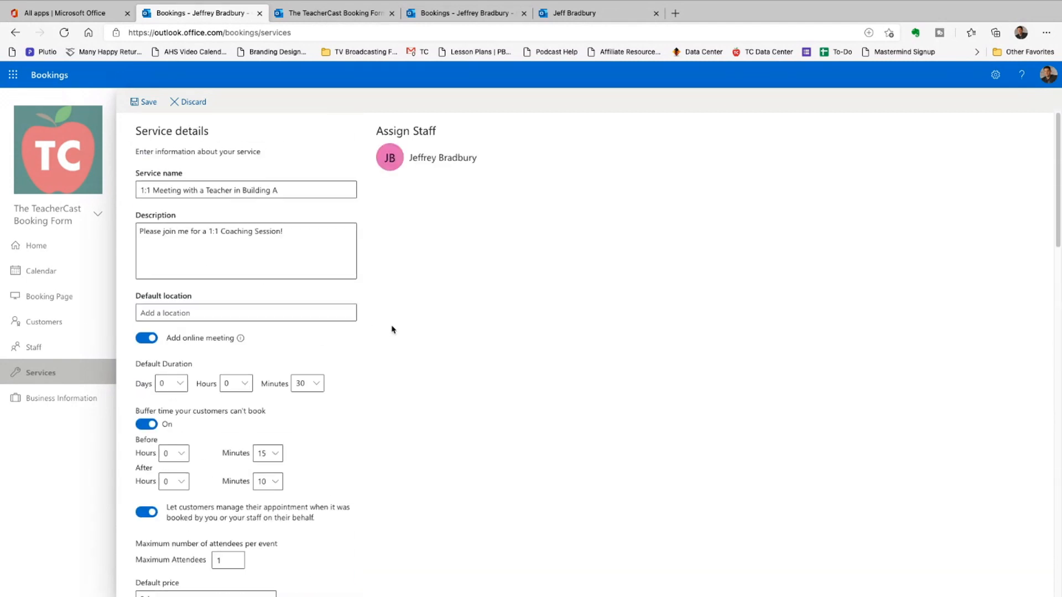
pyautogui.click(148, 102)
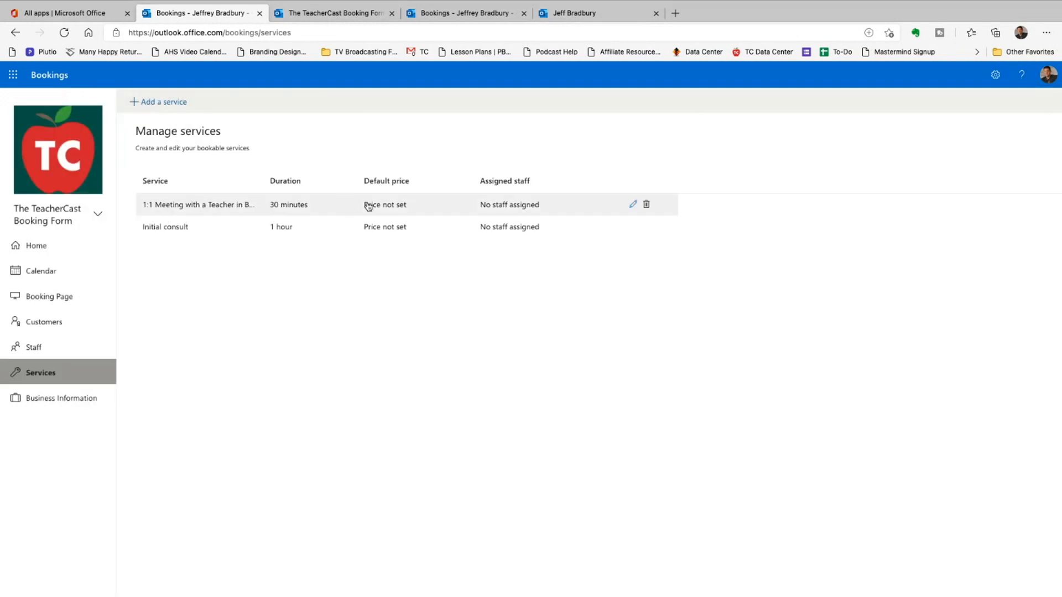
pyautogui.click(352, 20)
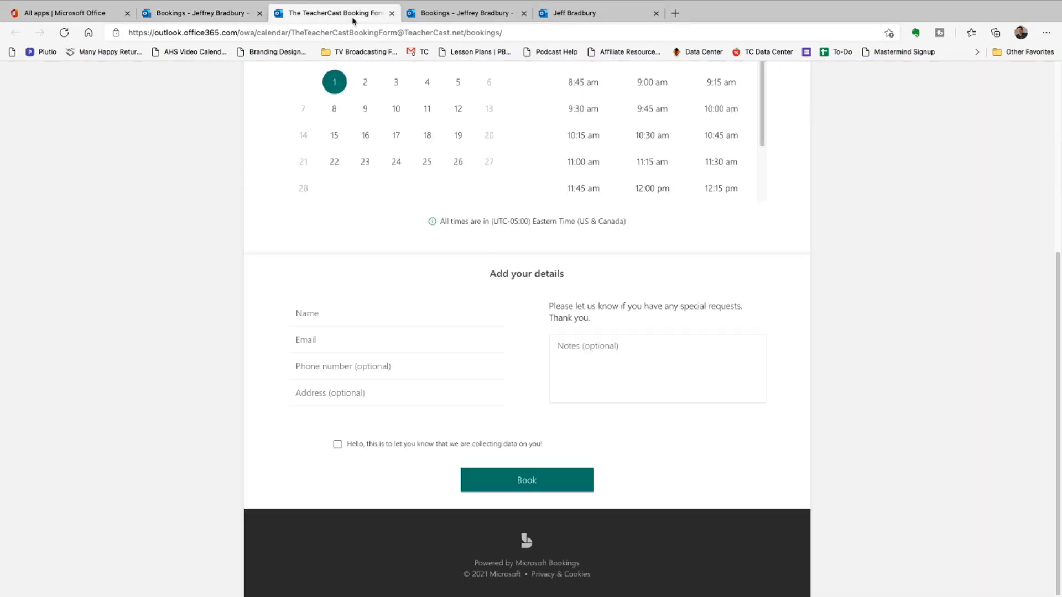
pyautogui.scroll(5, 354, 127)
pyautogui.press('super+r')
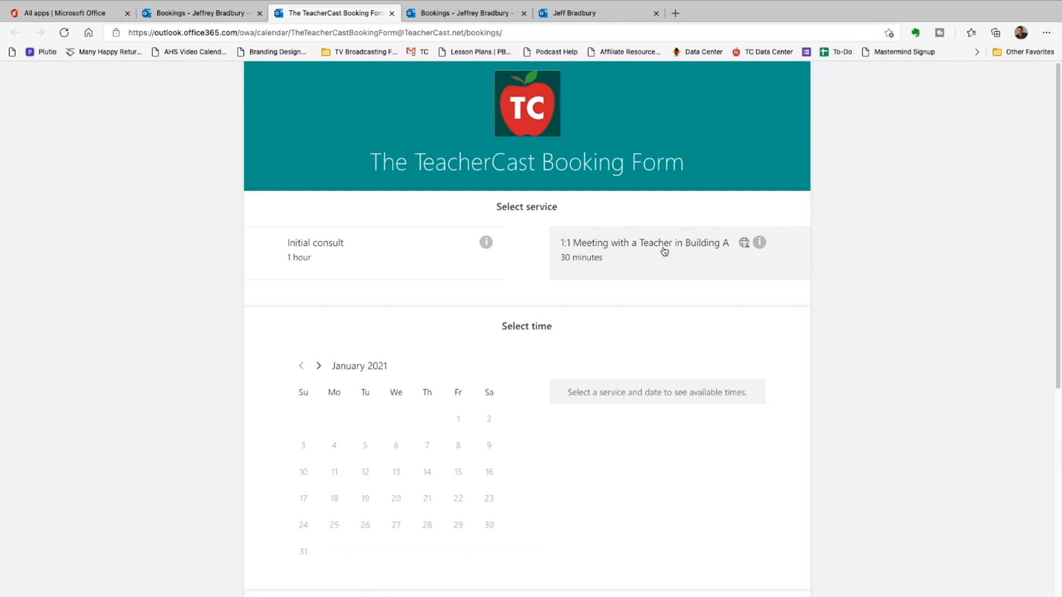
pyautogui.click(393, 244)
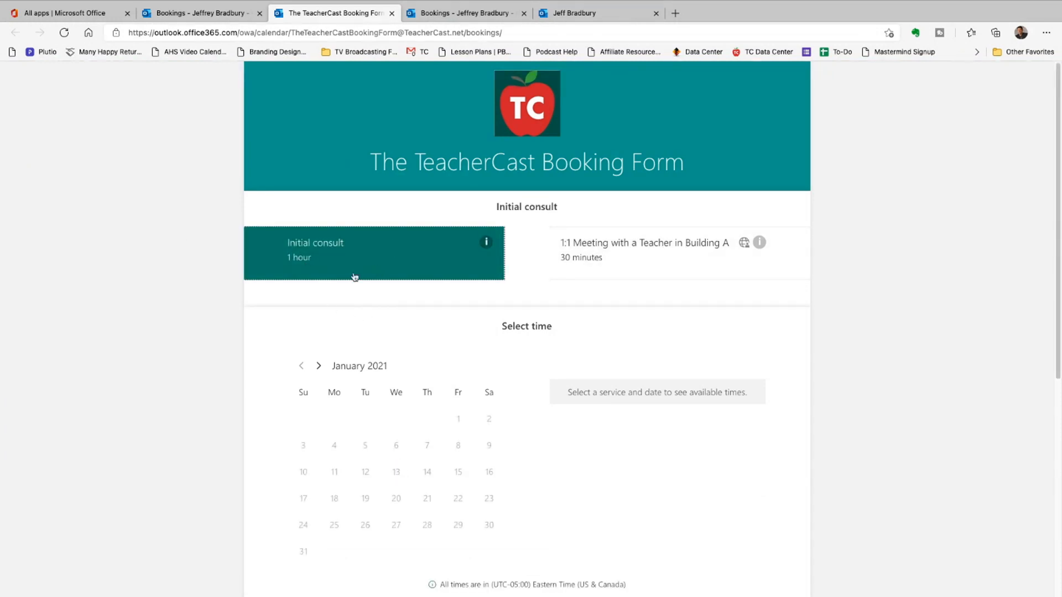
pyautogui.click(318, 365)
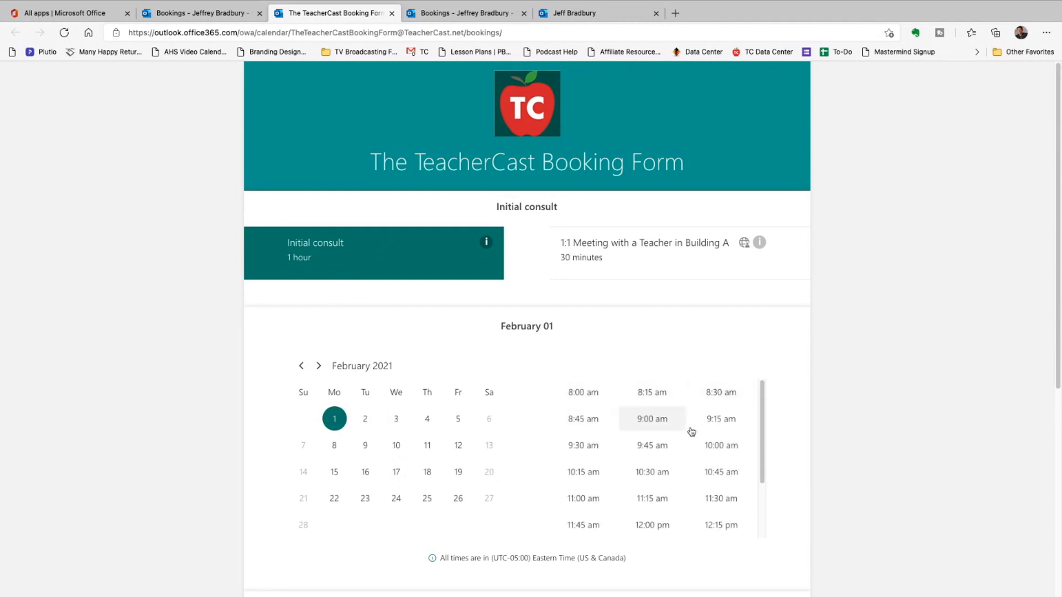
pyautogui.click(583, 254)
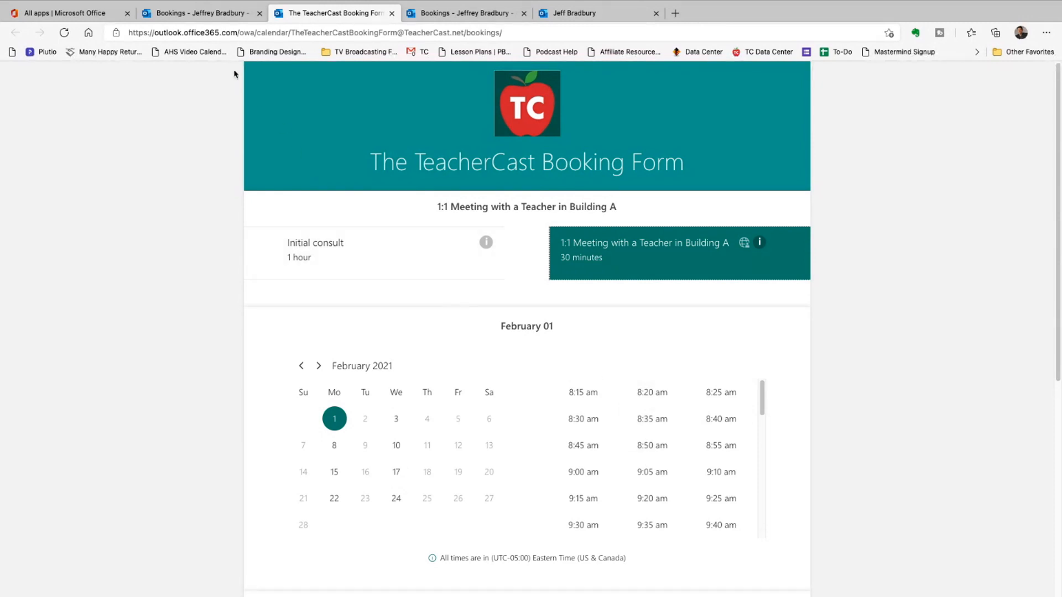
pyautogui.click(204, 17)
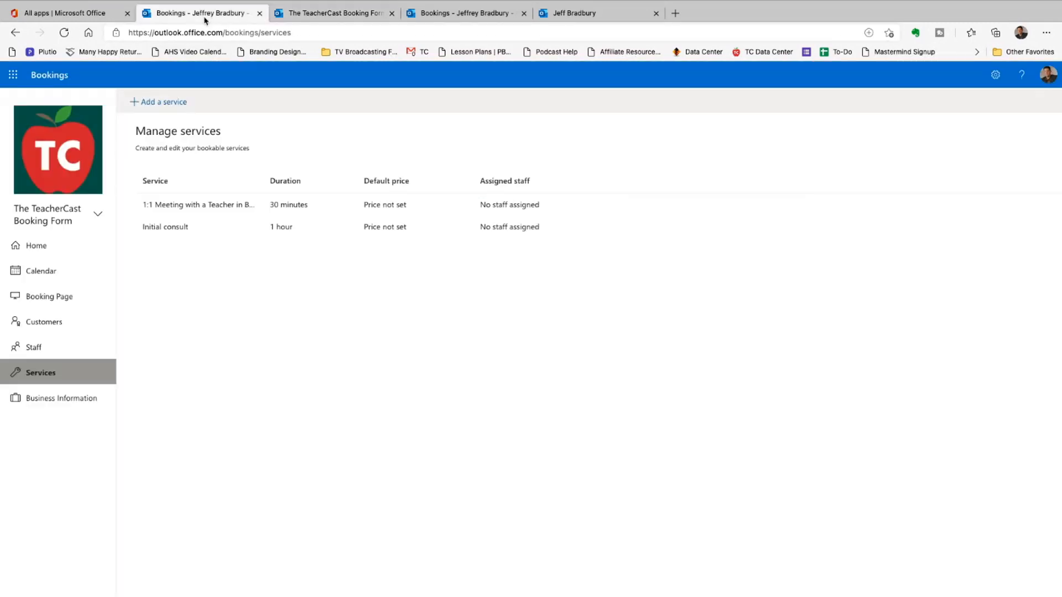
# - Start a new service named '1:1 Coaching with Building 2'
pyautogui.click(167, 103)
pyautogui.write('1:1')
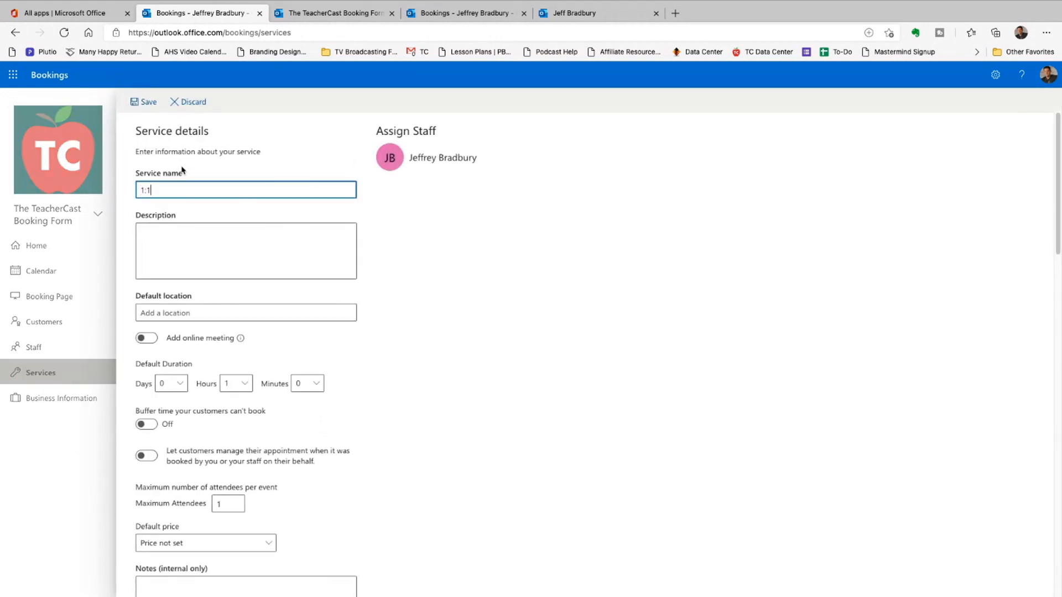
pyautogui.write(' Coaching with BNuilding 2')
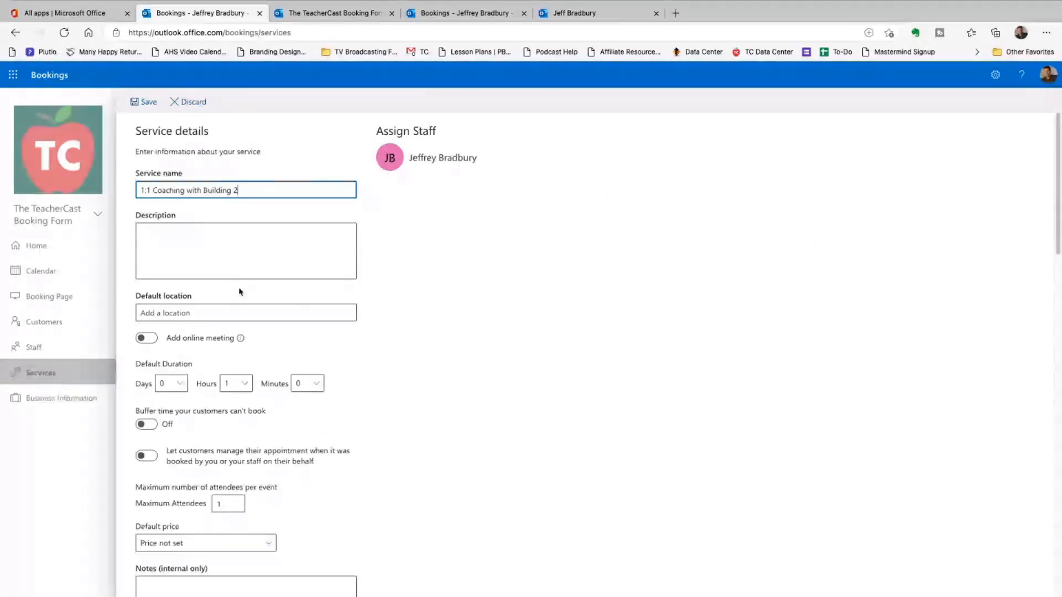
pyautogui.scroll(-4, 239, 289)
pyautogui.scroll(-12, 239, 288)
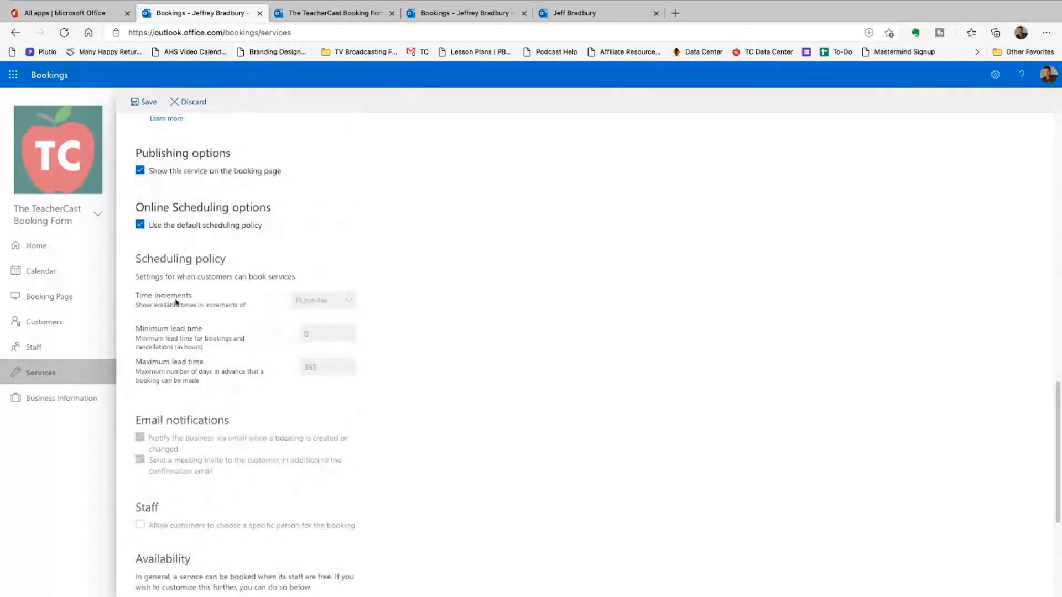
pyautogui.scroll(-4, 171, 300)
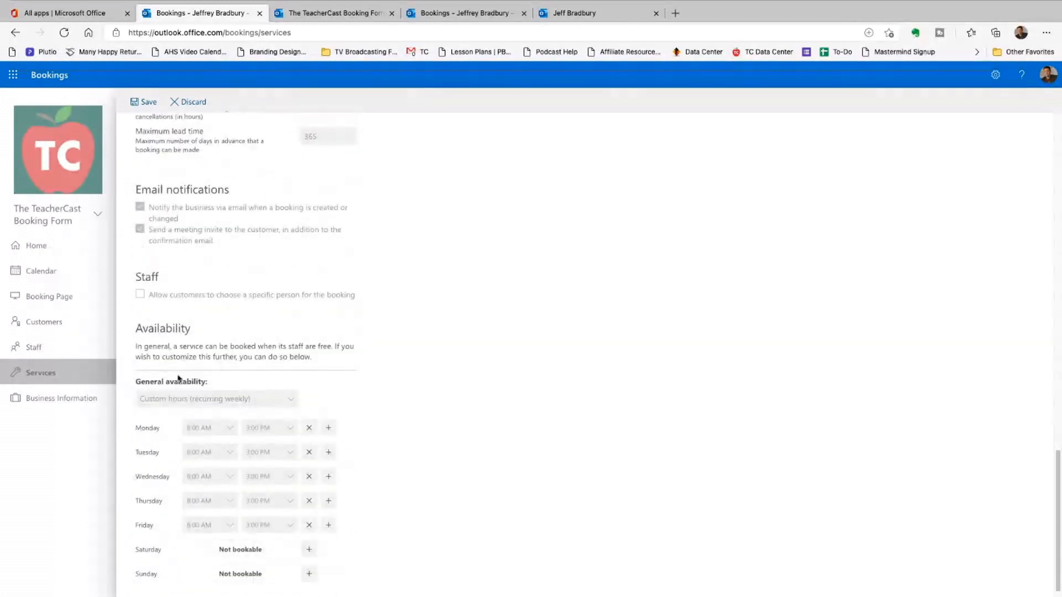
pyautogui.scroll(4, 177, 376)
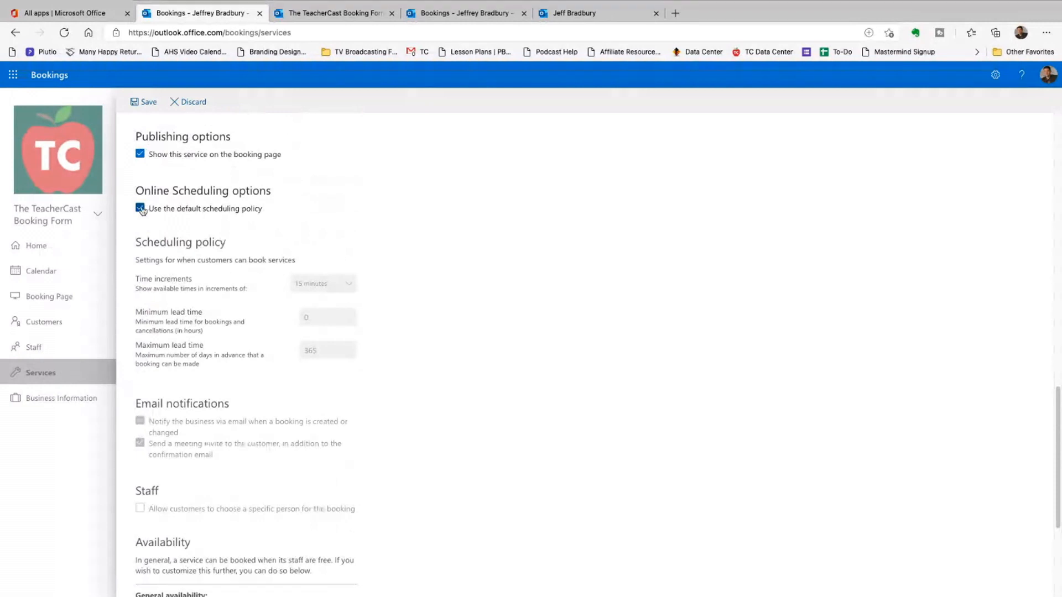
# - Opt out of the default scheduling policy, remove Monday, Wednesday and Thursday hours, and save
pyautogui.click(141, 209)
pyautogui.scroll(-4, 238, 338)
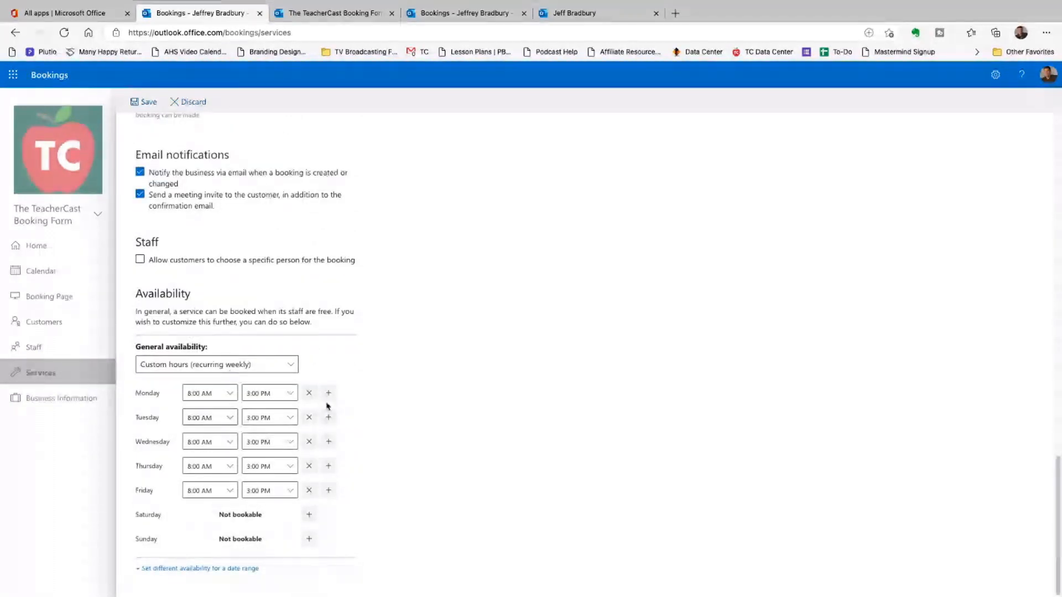
pyautogui.click(309, 393)
pyautogui.click(309, 442)
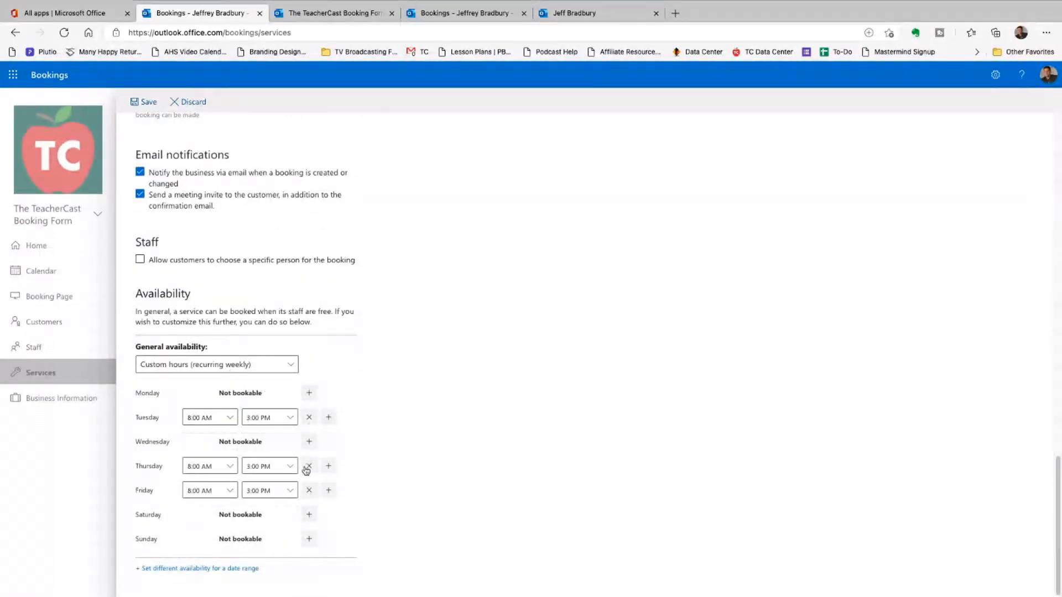
pyautogui.click(308, 466)
pyautogui.scroll(15, 381, 354)
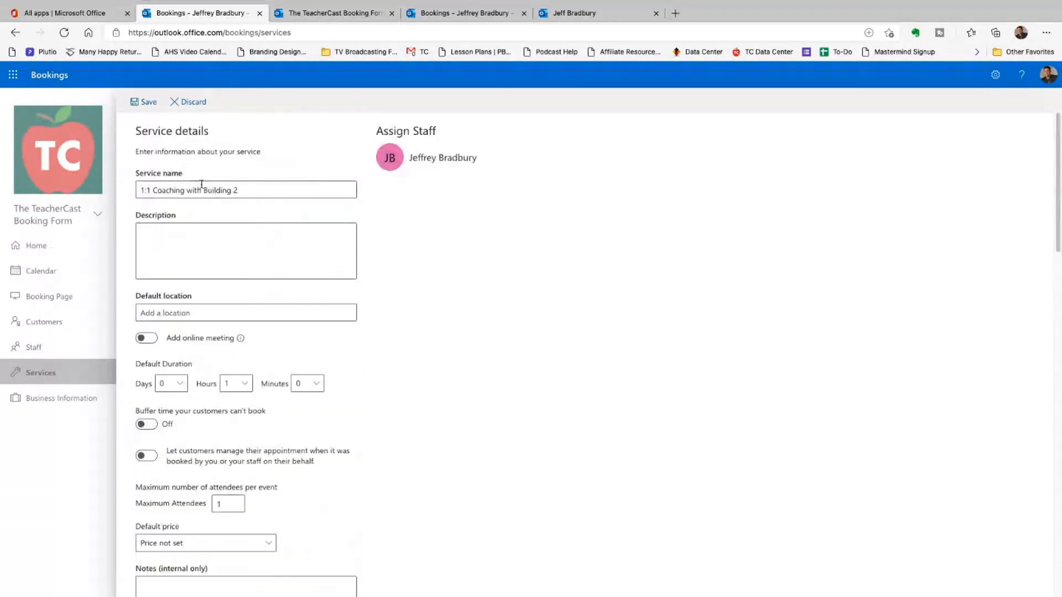
pyautogui.click(145, 101)
pyautogui.click(331, 14)
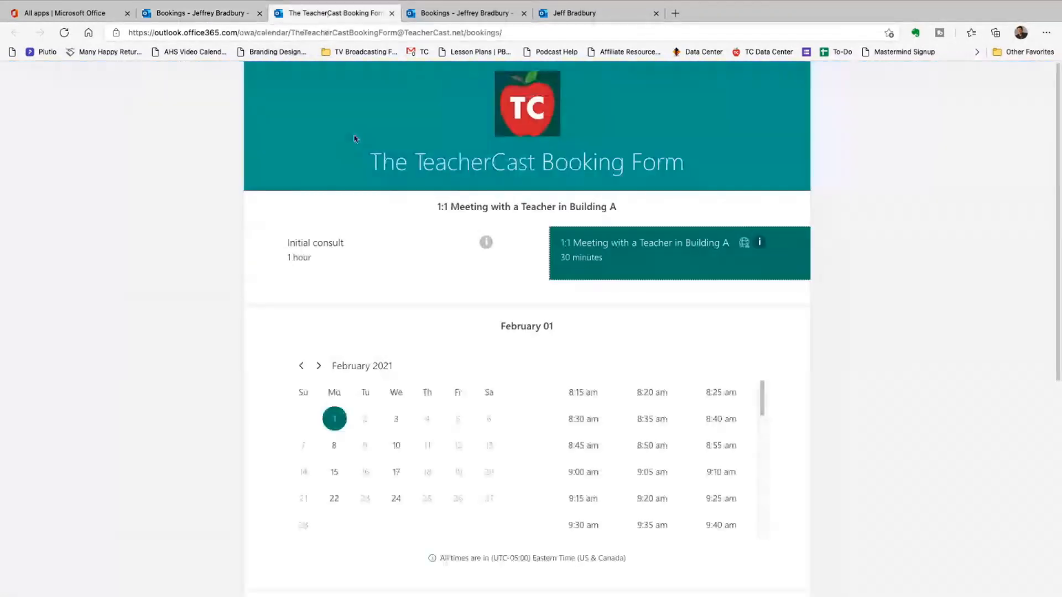
# - Reload the booking page and check 1:1 Coaching with Building 2 availability on February 5
pyautogui.hotkey('ctrl', 'r')
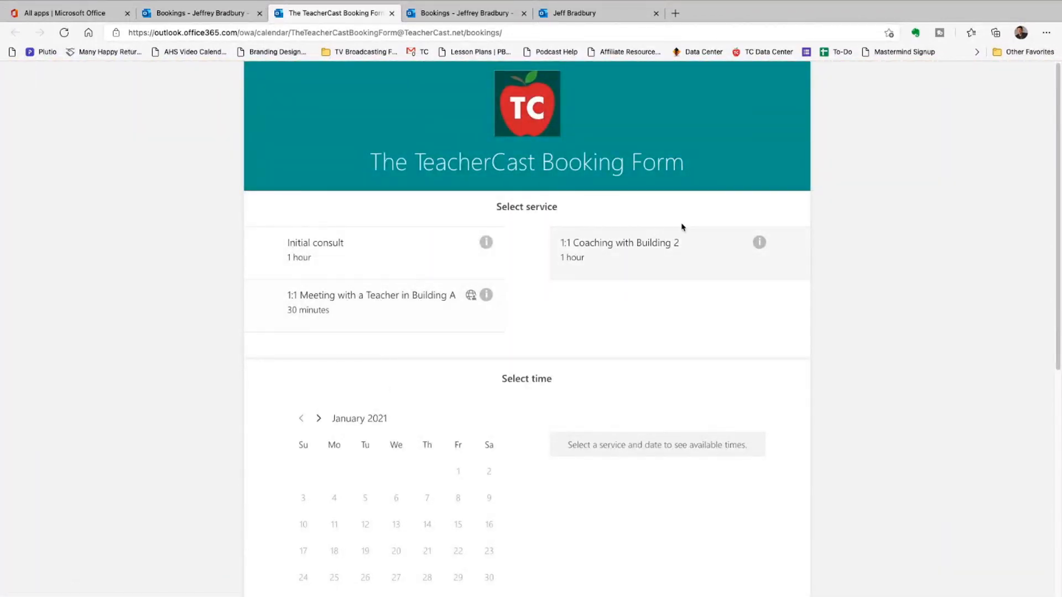
pyautogui.click(654, 242)
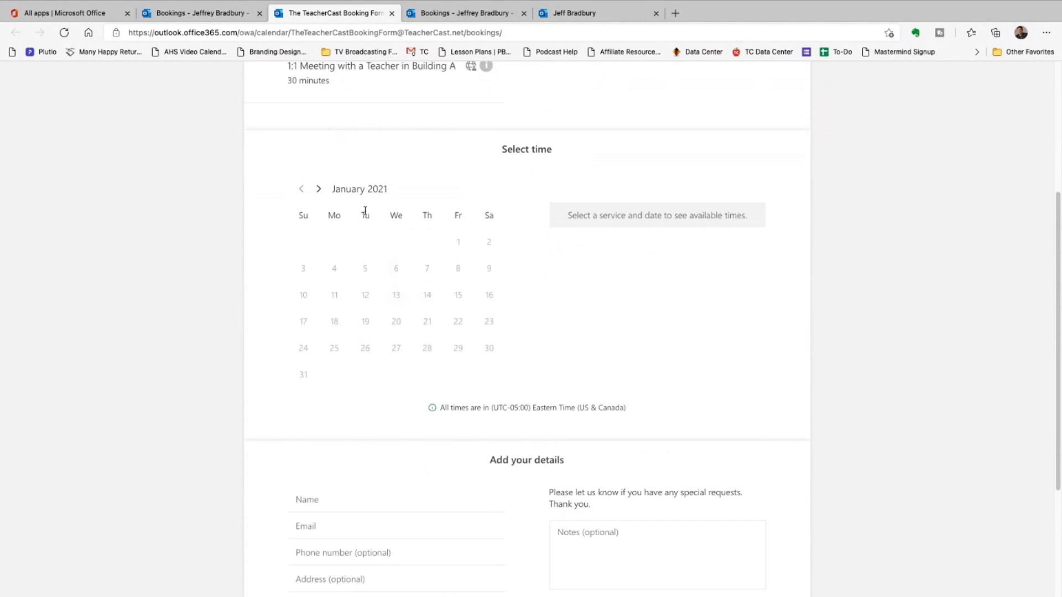
pyautogui.click(319, 189)
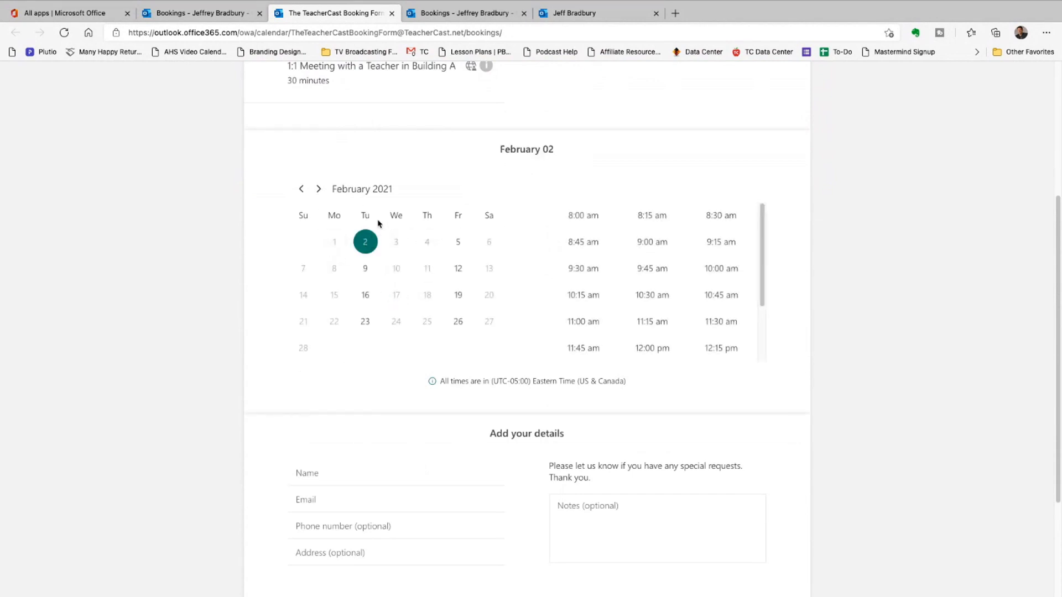
pyautogui.click(459, 242)
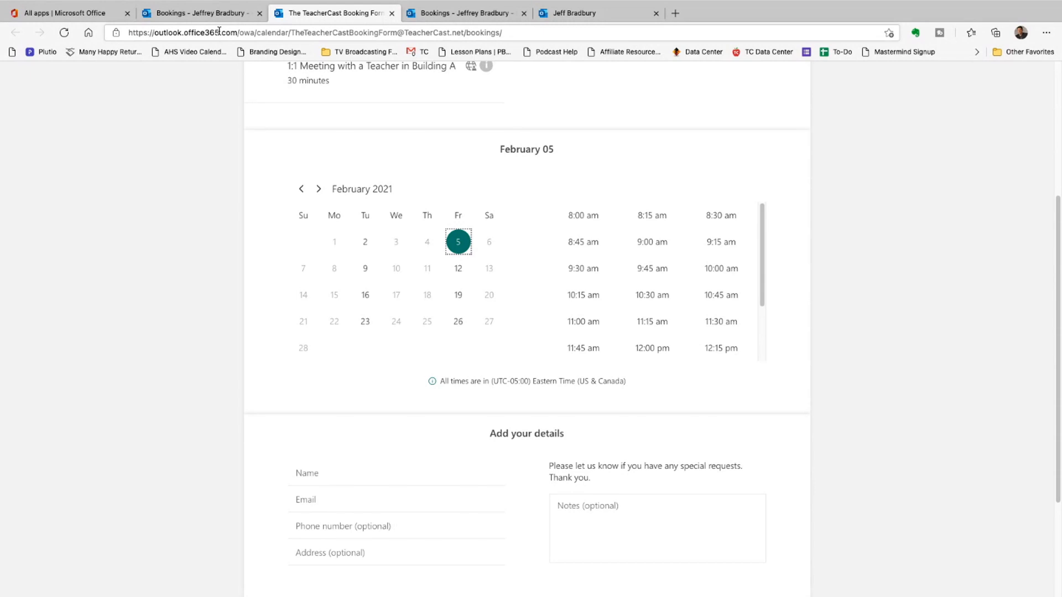
pyautogui.click(194, 12)
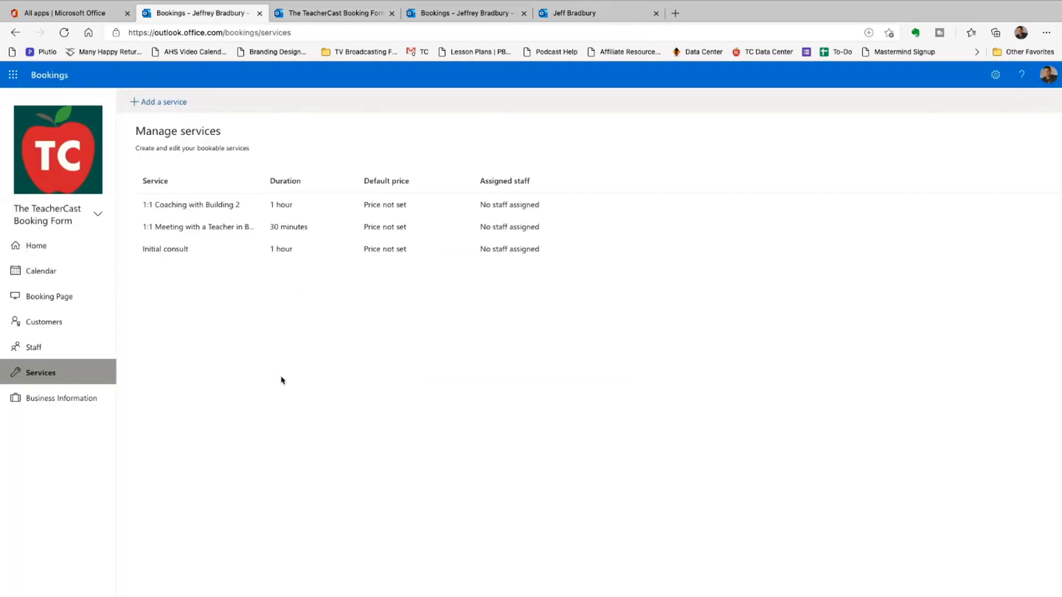
# - Give the coaching service's Tuesday two ranges: 8:00–10:05 AM and 11:00 AM–5:10 PM
pyautogui.click(195, 219)
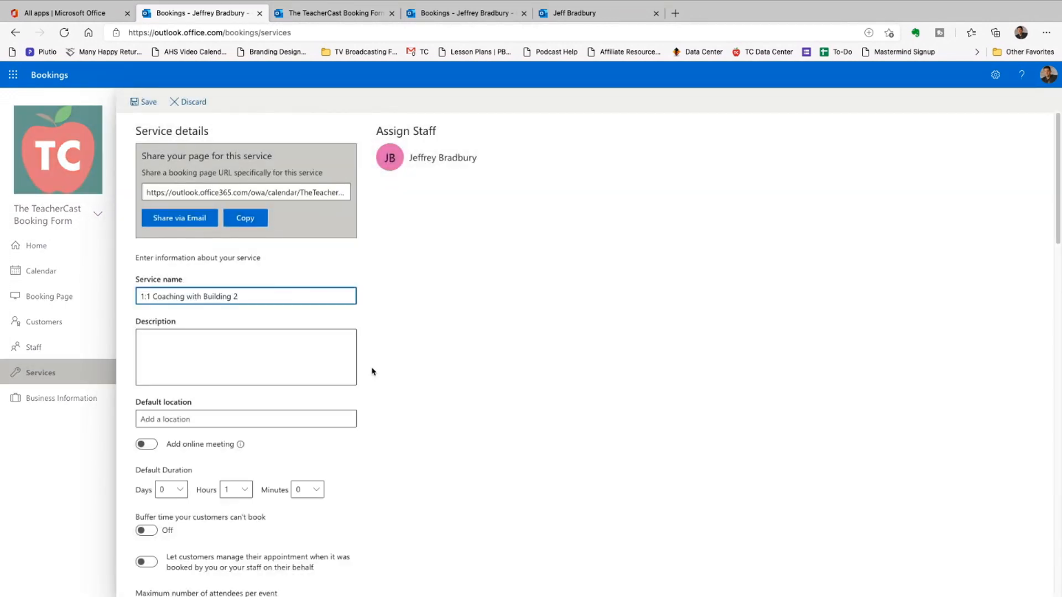
pyautogui.scroll(-8, 372, 369)
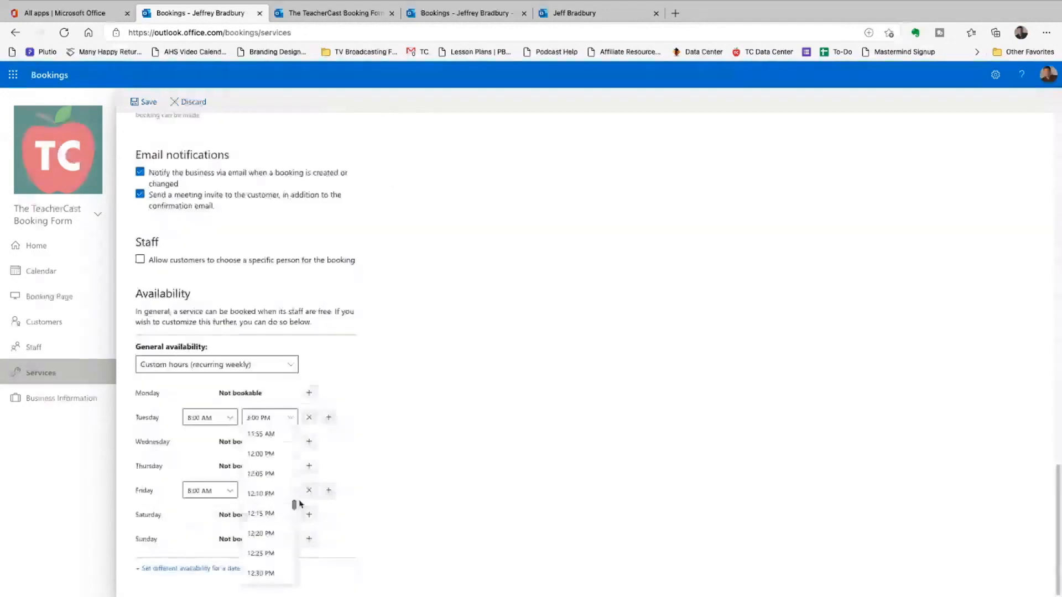
pyautogui.scroll(5, 271, 505)
pyautogui.click(264, 492)
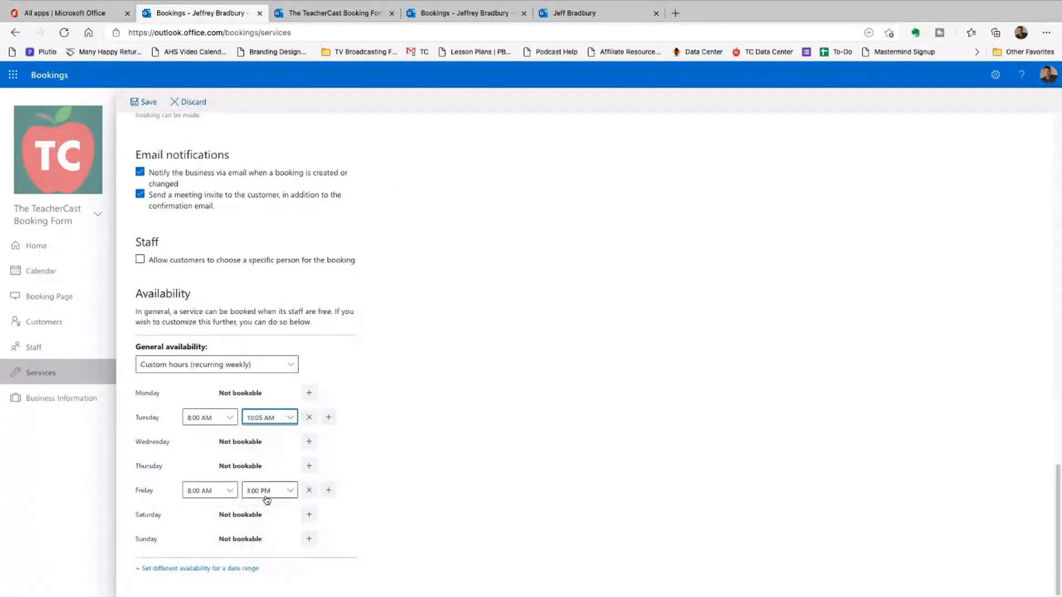
pyautogui.click(328, 417)
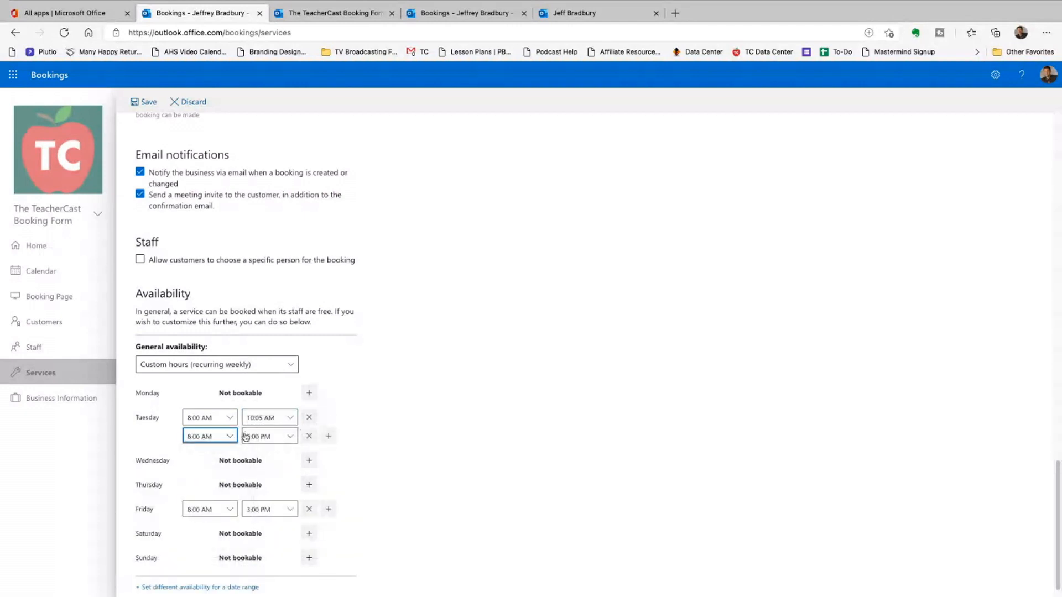
pyautogui.click(224, 436)
pyautogui.scroll(-10, 212, 403)
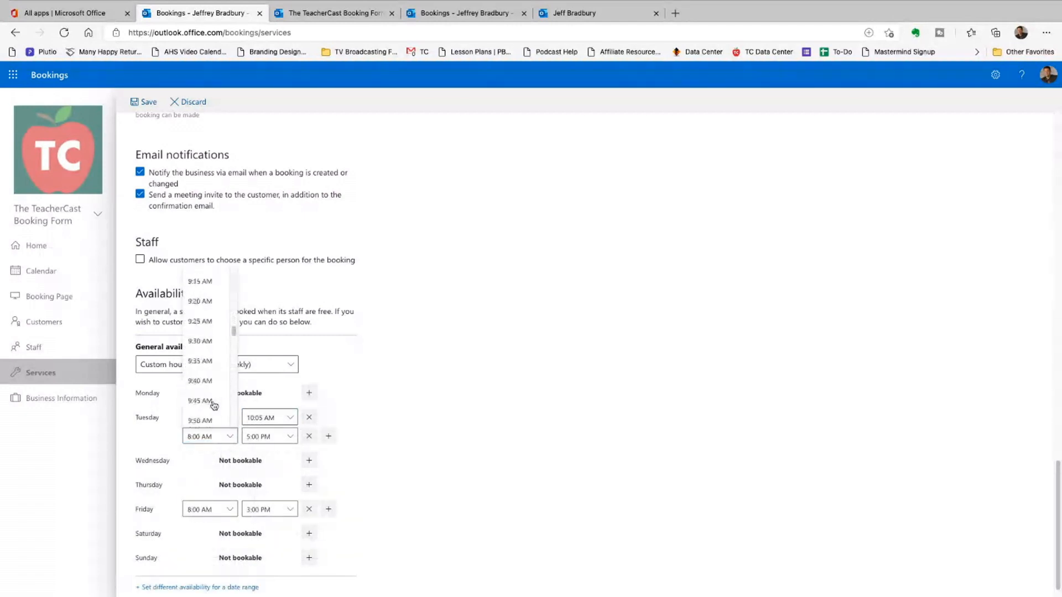
pyautogui.click(208, 393)
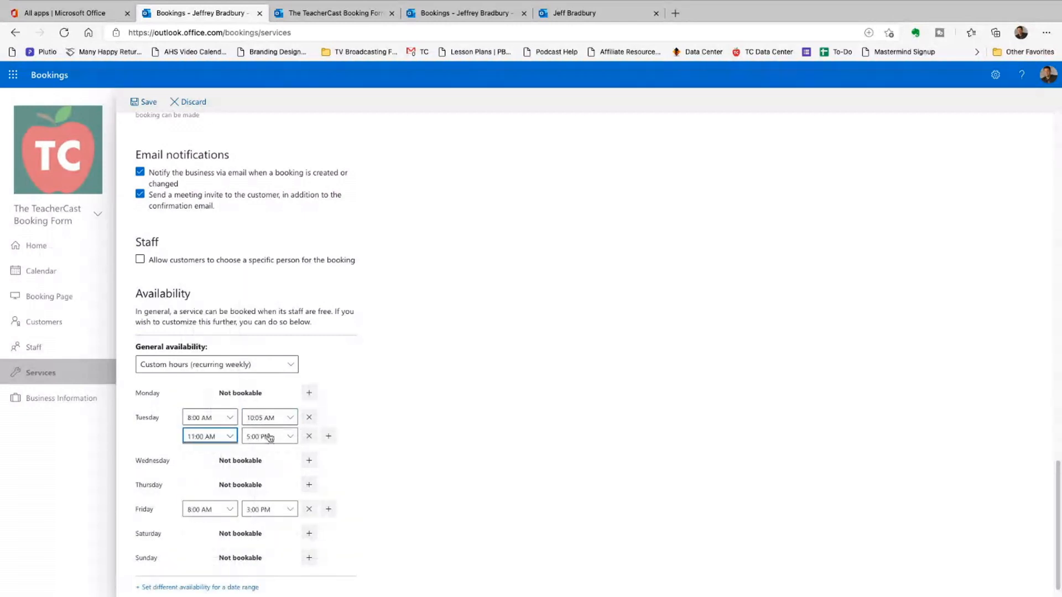
pyautogui.click(279, 436)
pyautogui.click(263, 387)
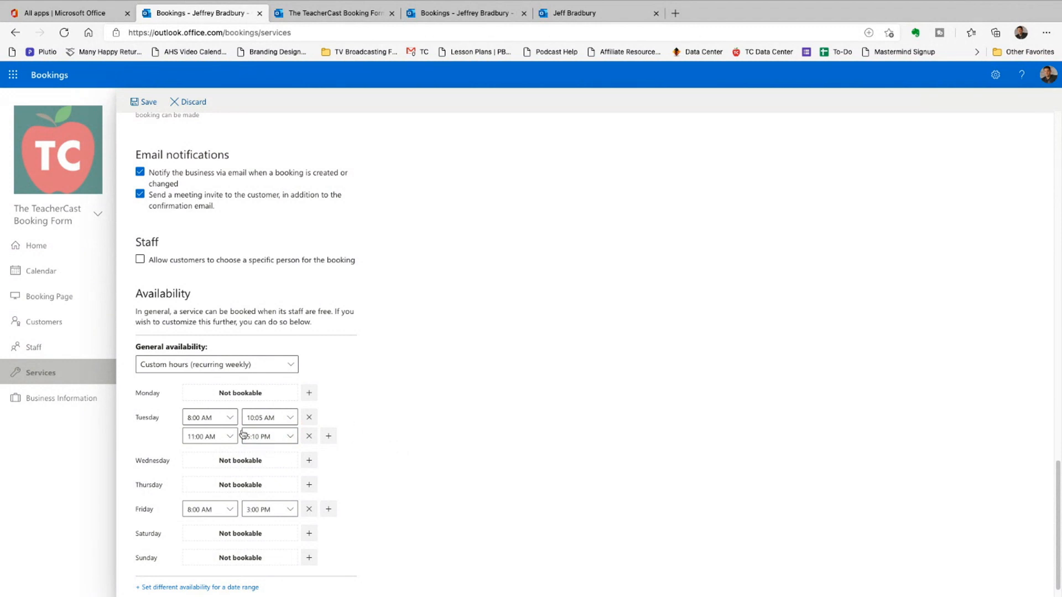
# - Save the coaching service's new Tuesday availability
pyautogui.click(134, 102)
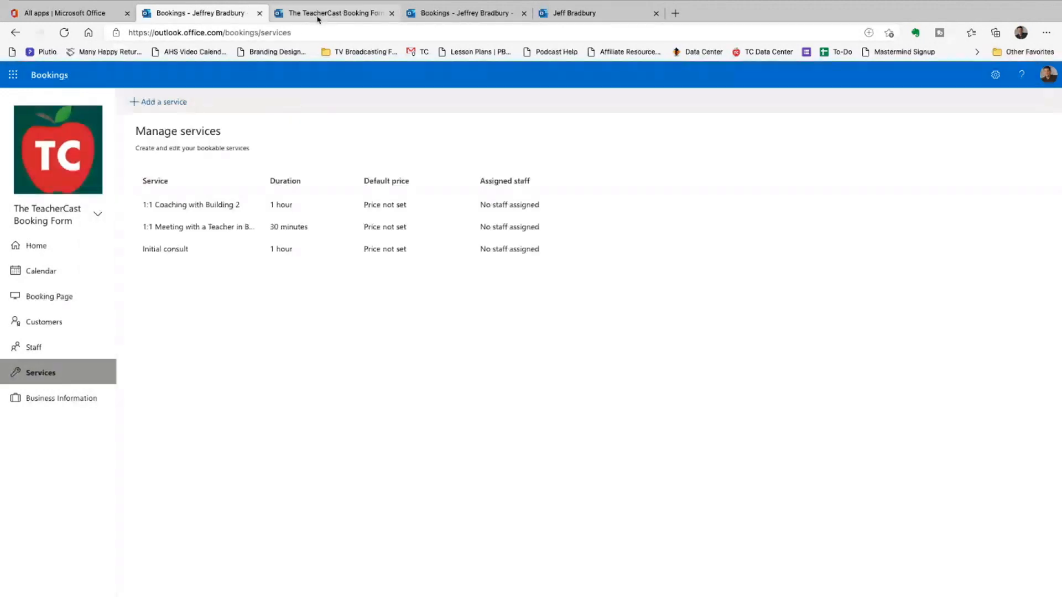
pyautogui.click(318, 18)
pyautogui.click(184, 16)
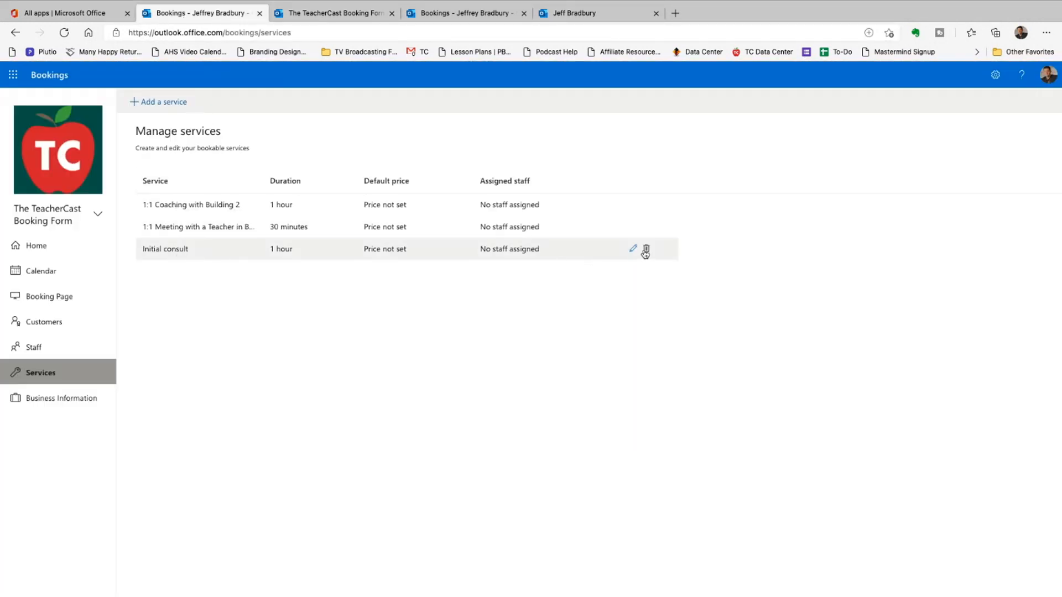
# - Delete the Initial consult service and go to the public booking form
pyautogui.click(646, 250)
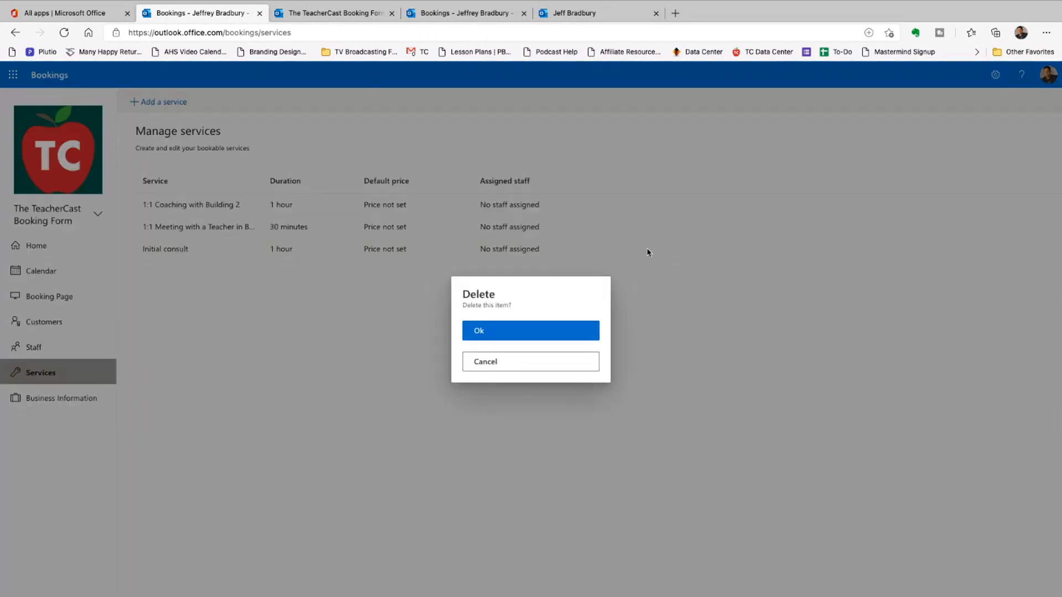
pyautogui.click(577, 327)
pyautogui.click(332, 14)
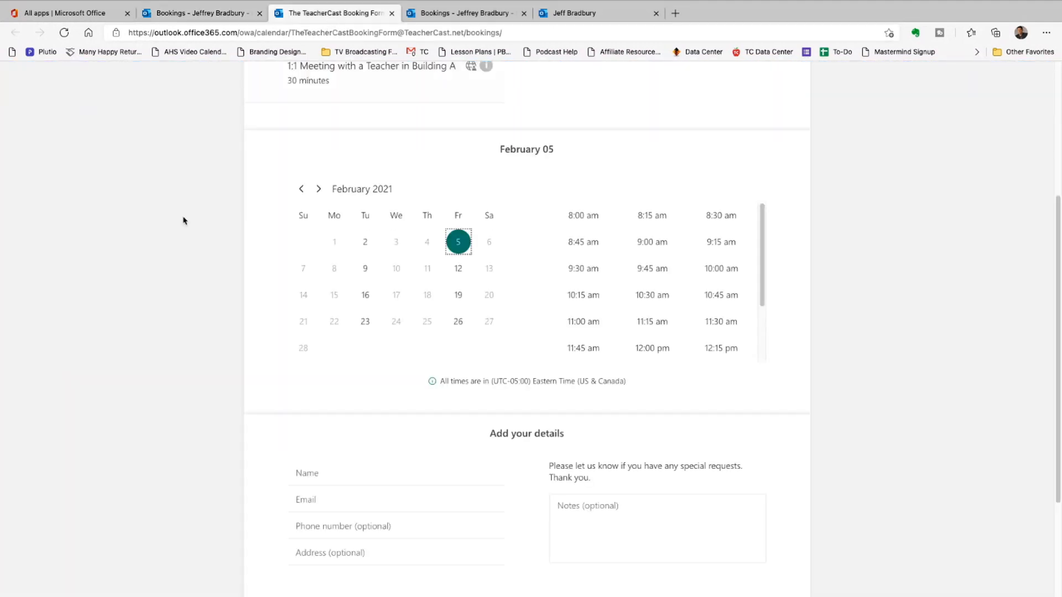
# - Reload the booking form and check February 3 and February 1 times for the Building A meeting
pyautogui.scroll(4, 127, 297)
pyautogui.press('super+r')
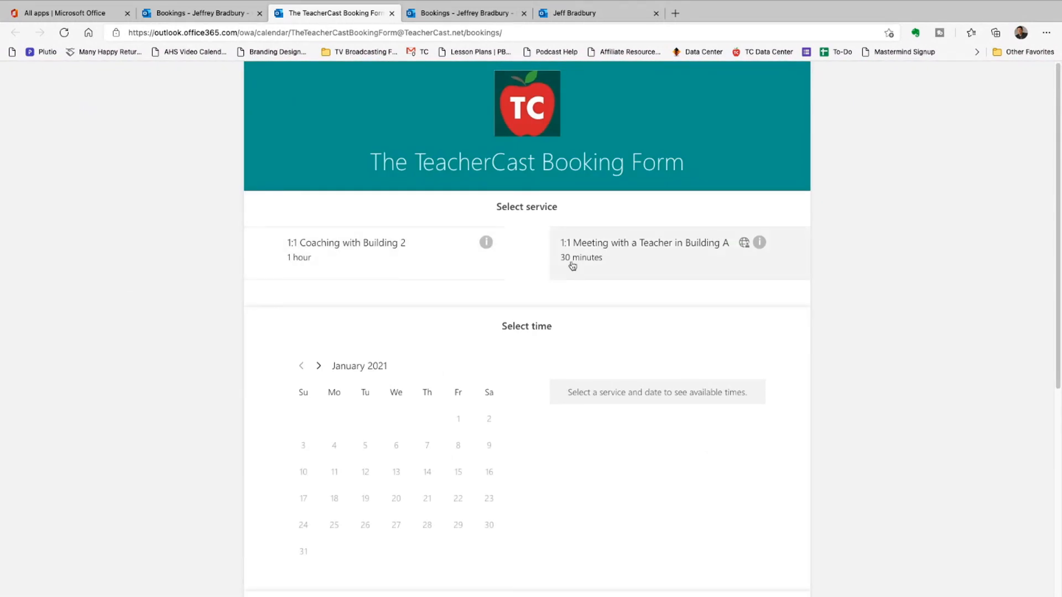
pyautogui.click(632, 258)
pyautogui.click(319, 365)
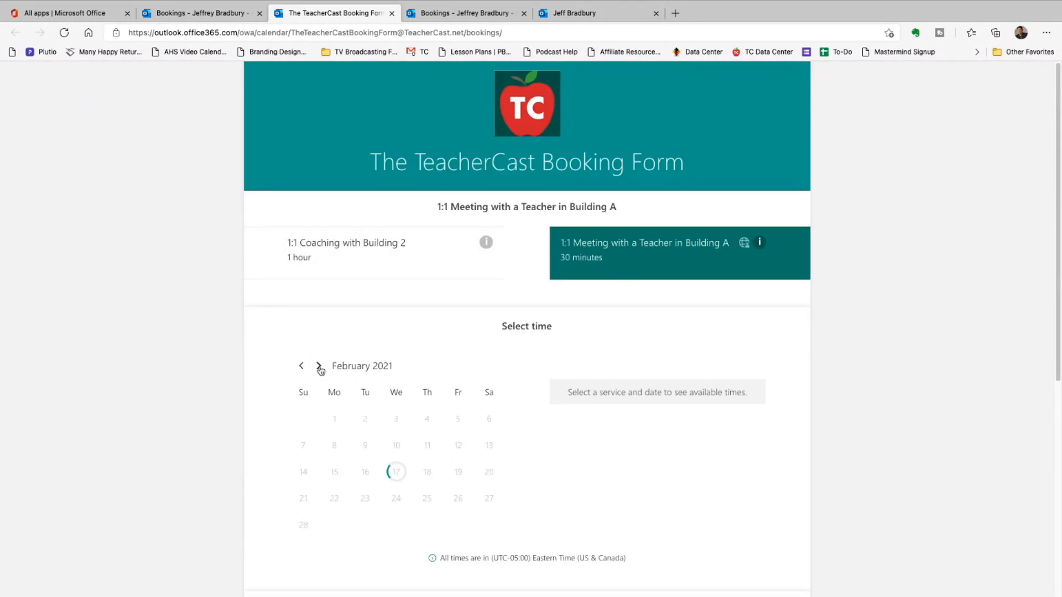
pyautogui.click(397, 420)
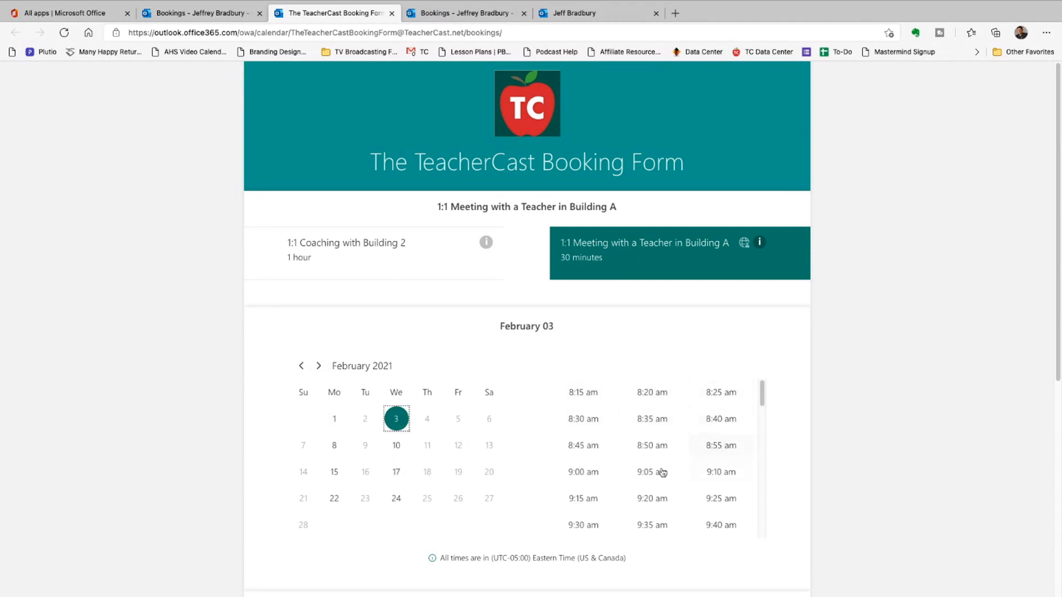
pyautogui.scroll(-3, 695, 515)
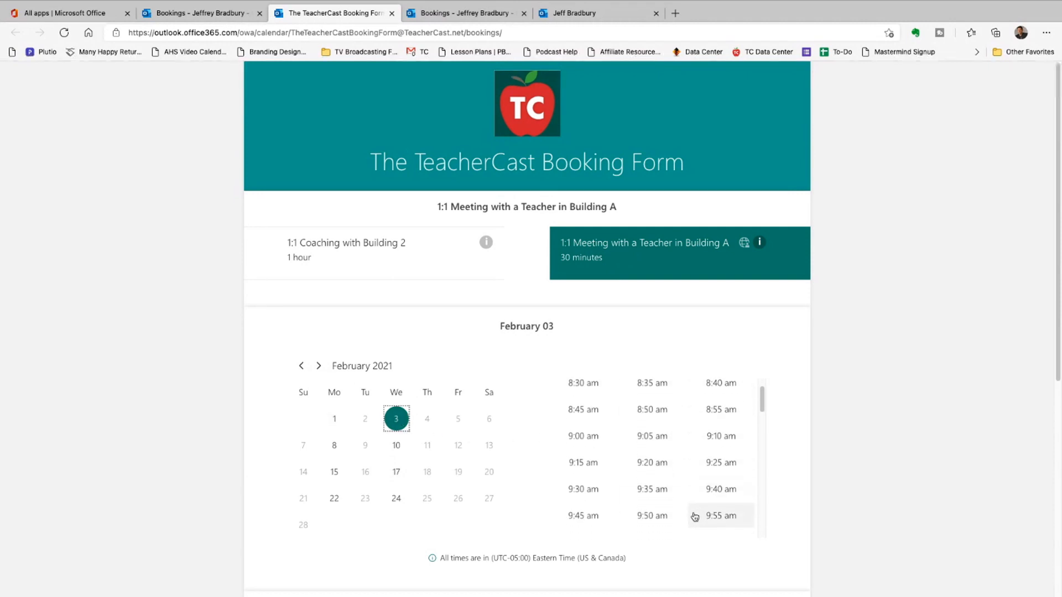
pyautogui.scroll(-1, 711, 464)
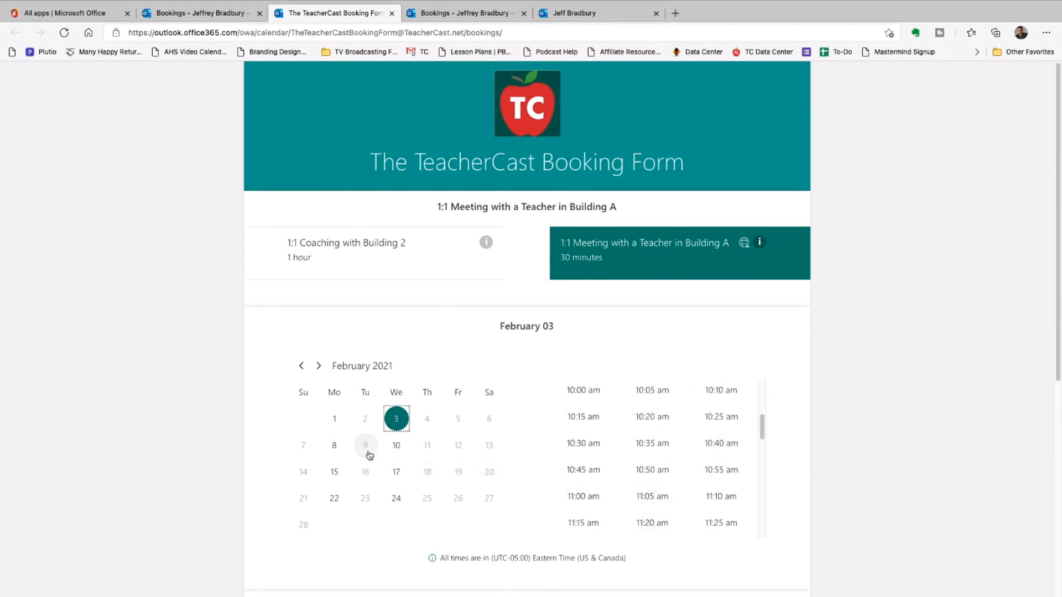
pyautogui.click(327, 418)
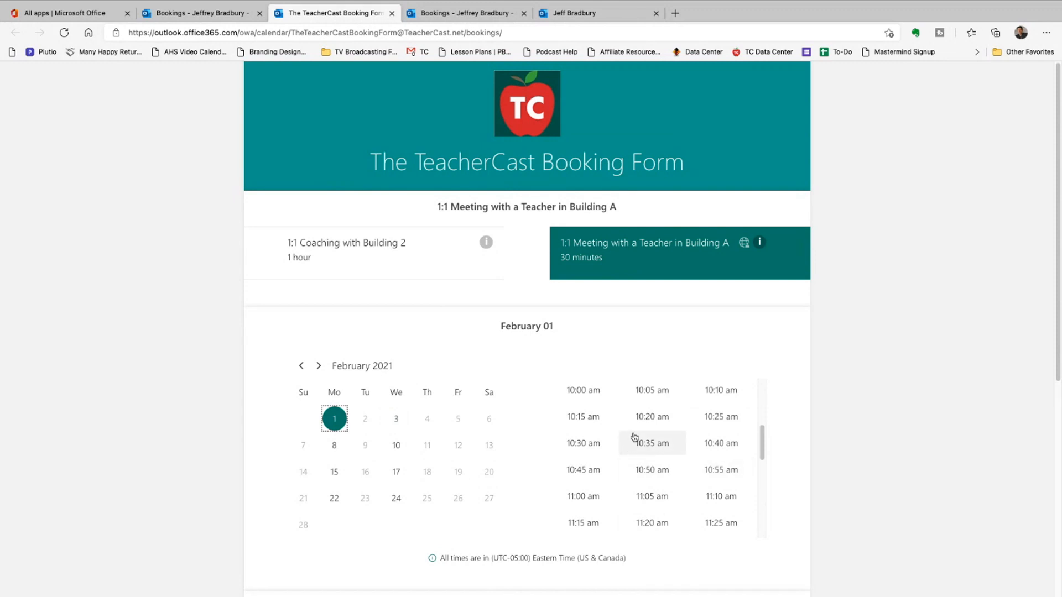
pyautogui.scroll(-2, 636, 440)
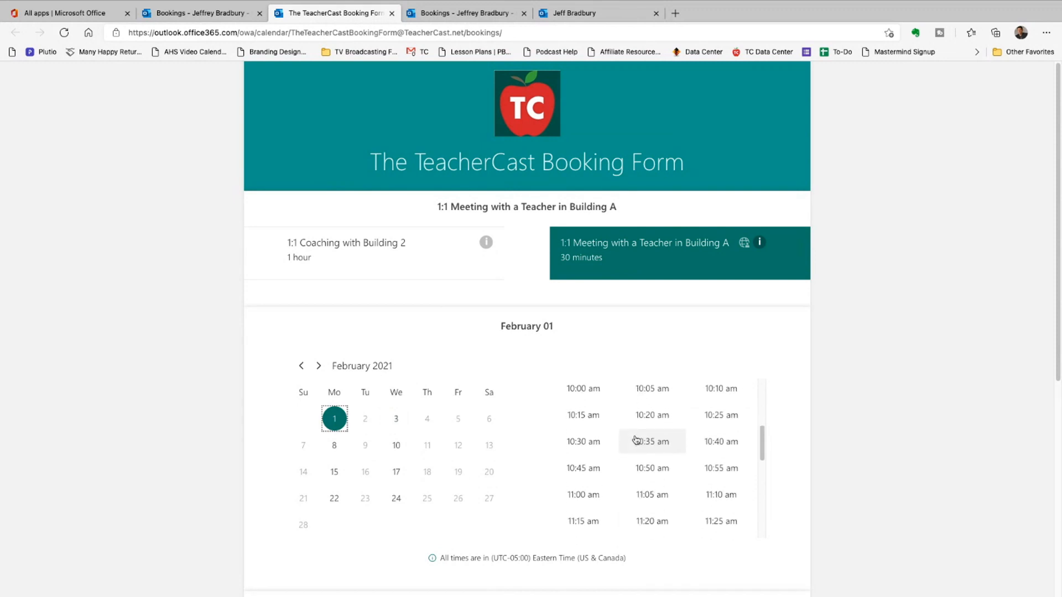
pyautogui.click(210, 13)
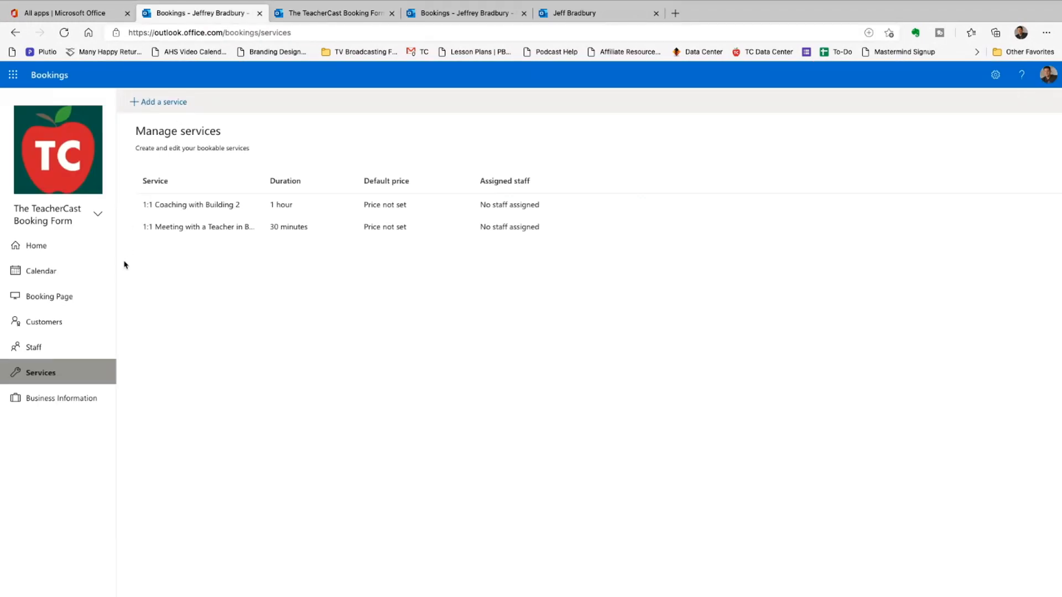
# - Start adding a new staff member and select the person from the directory
pyautogui.click(69, 349)
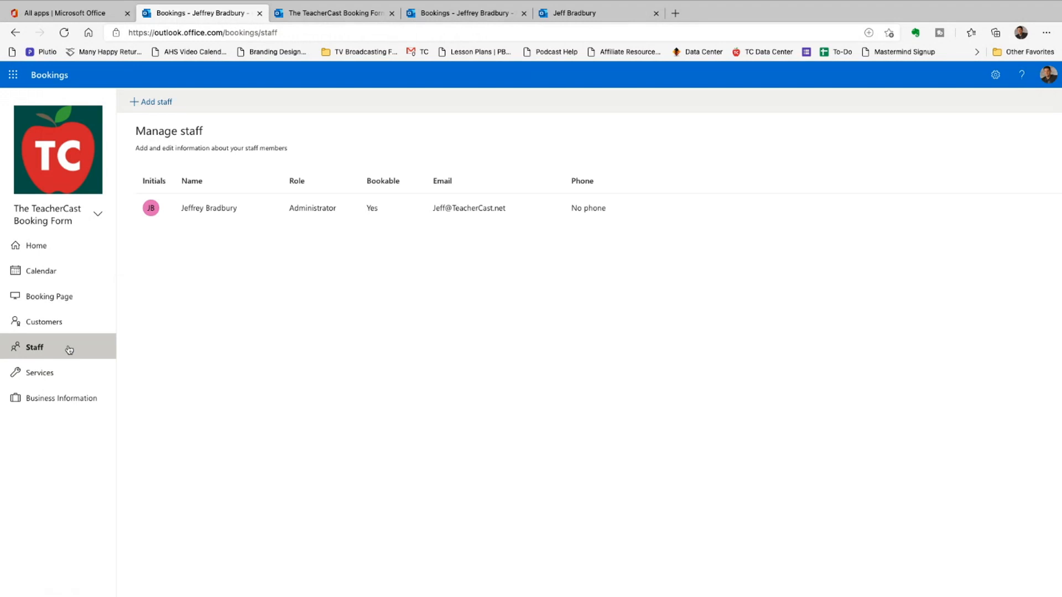
pyautogui.click(157, 108)
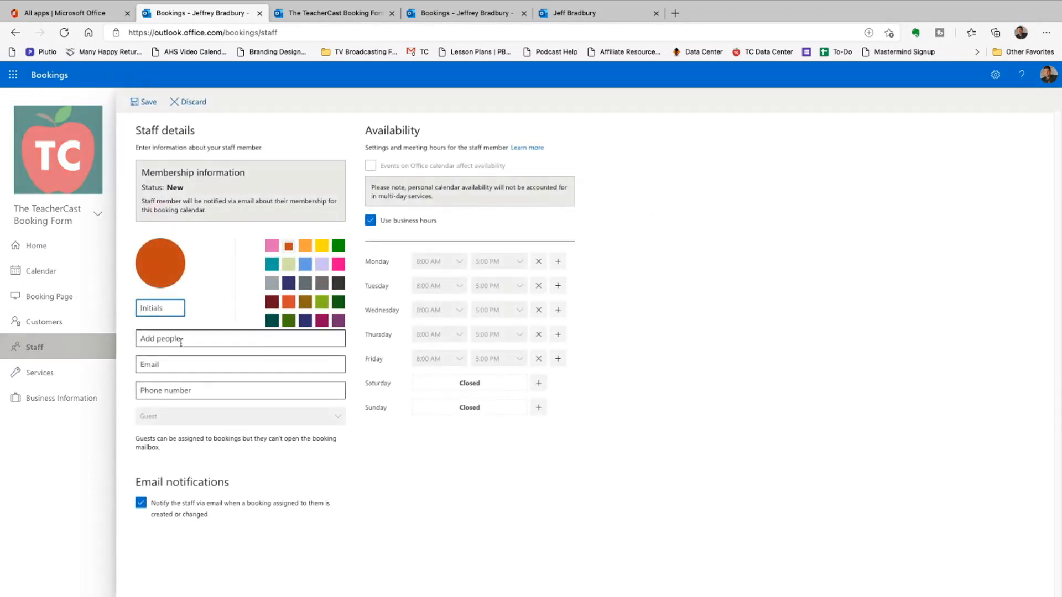
pyautogui.click(182, 339)
pyautogui.write('john')
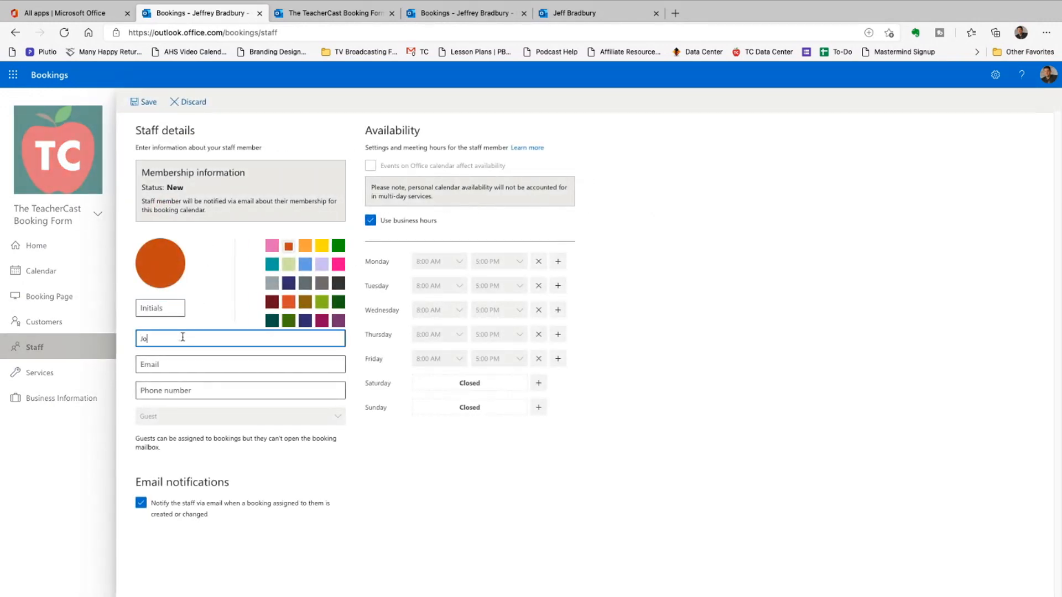
pyautogui.press('Return')
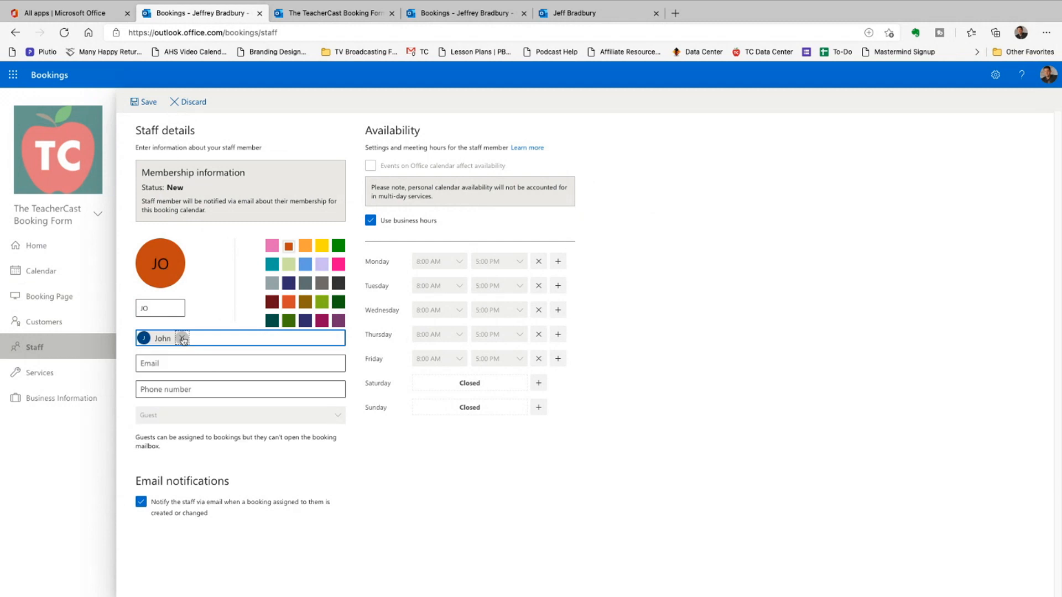
# - Enter the staff member's e-mail address, choose the blue colour, and save
pyautogui.click(192, 363)
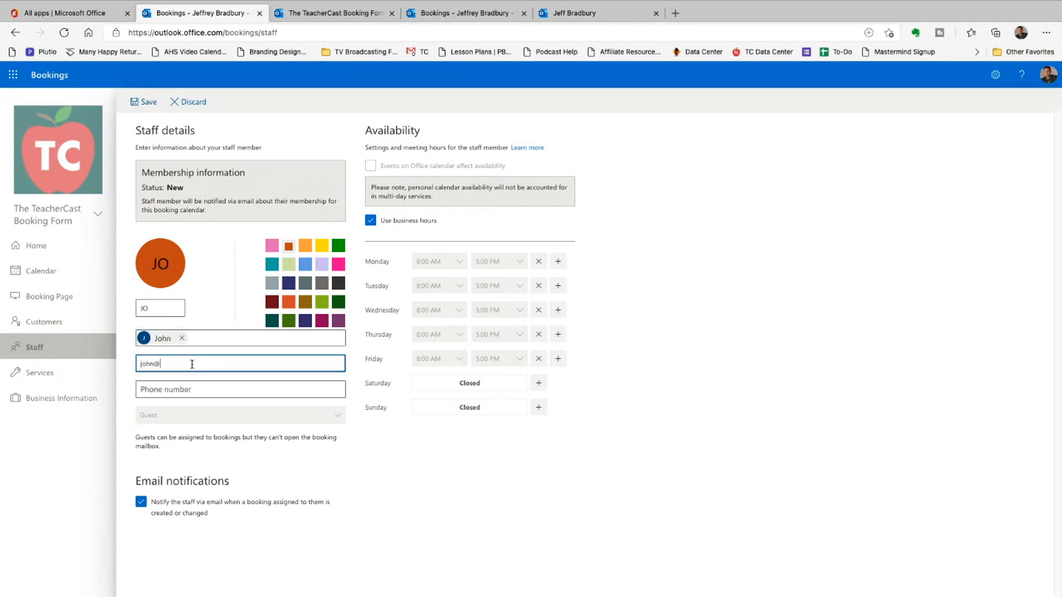
pyautogui.click(193, 384)
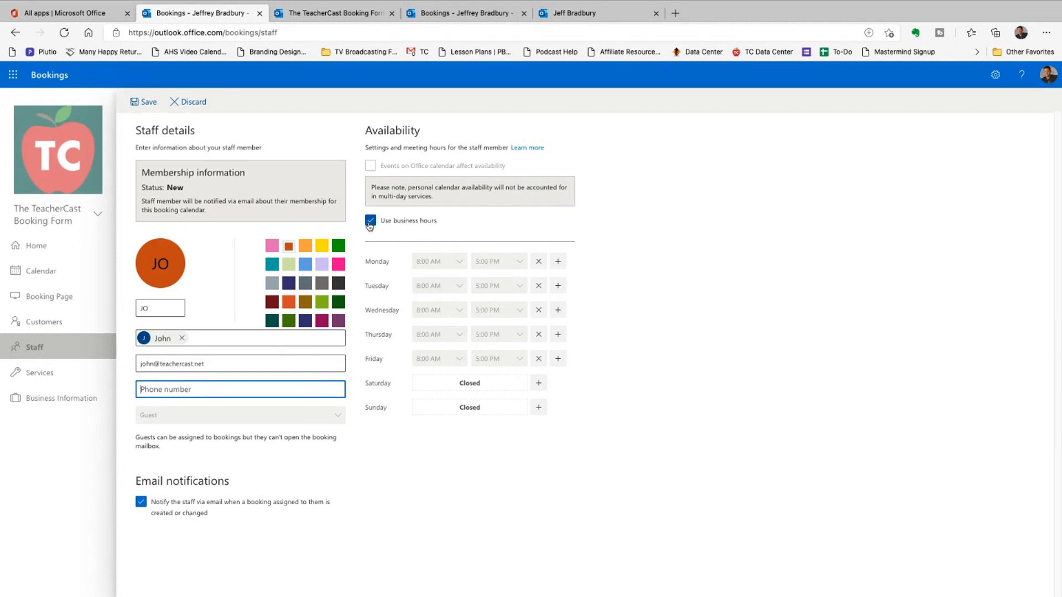
pyautogui.click(306, 264)
pyautogui.click(146, 103)
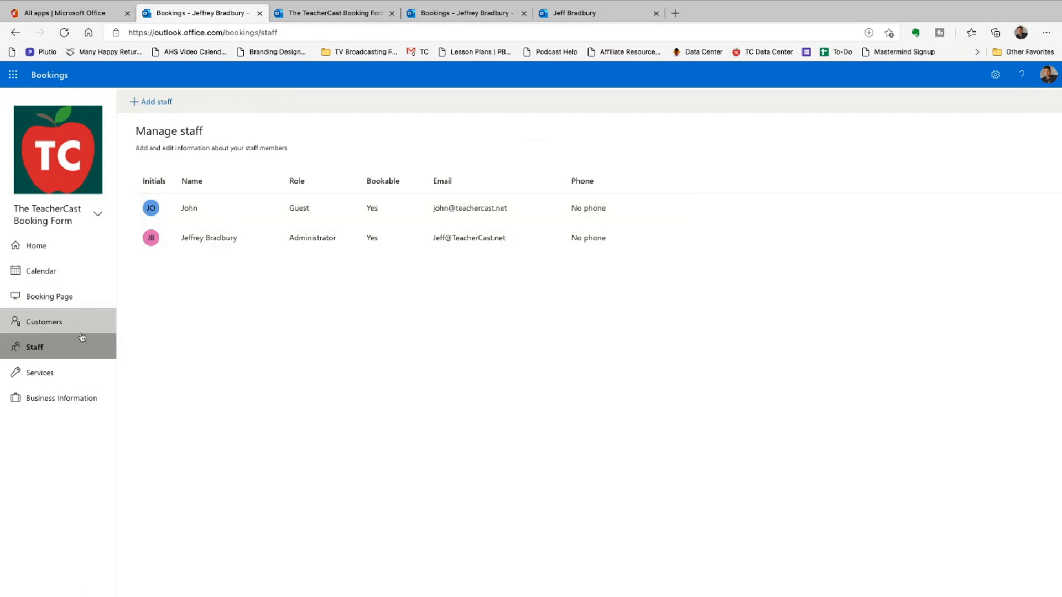
# - Create a new service named 'My Tech Support Page'
pyautogui.click(67, 371)
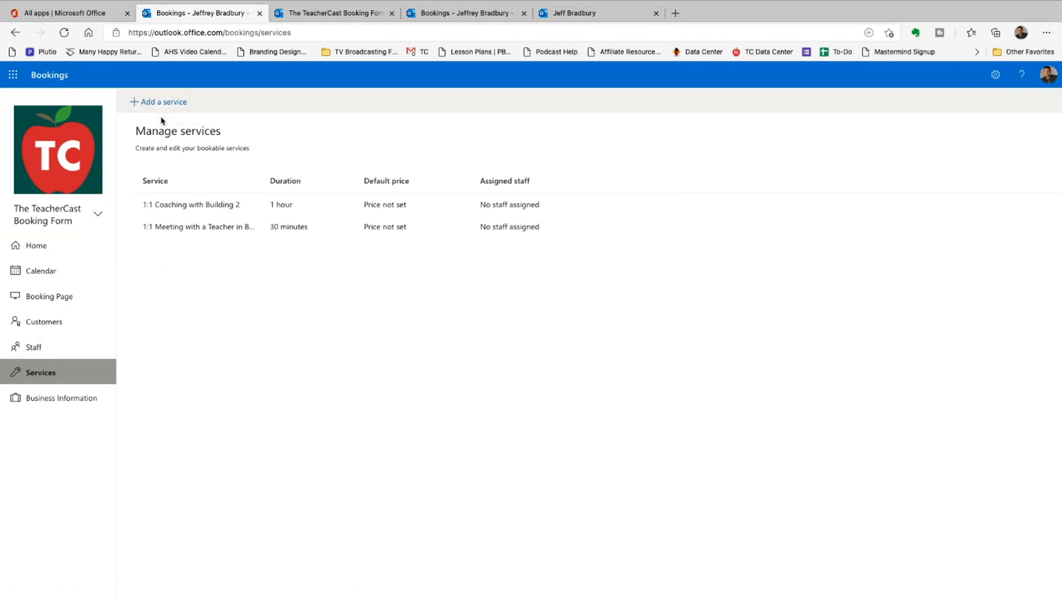
pyautogui.click(163, 101)
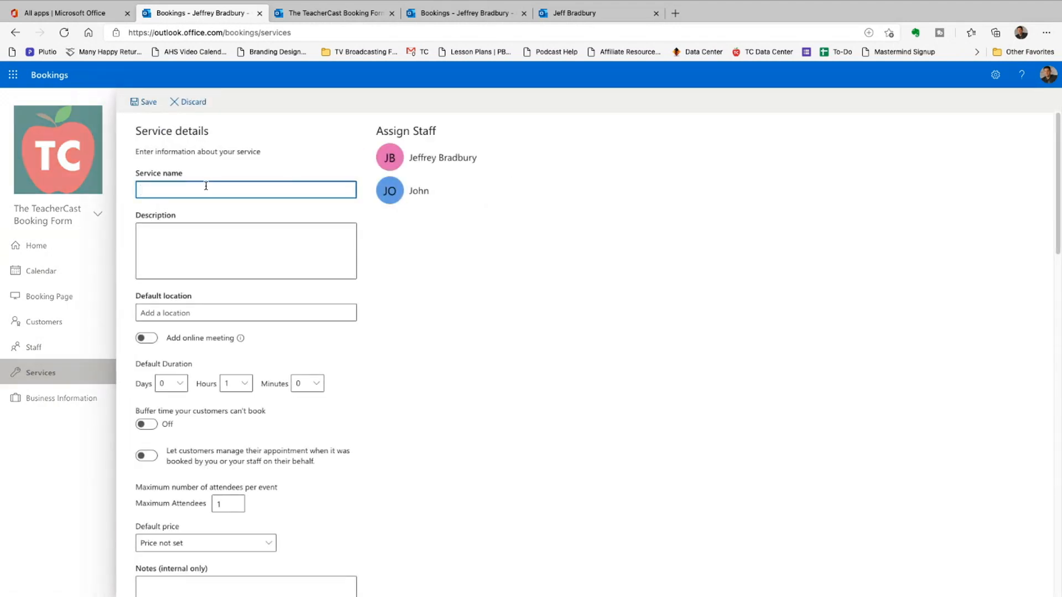
pyautogui.write('My Tech Support Page')
pyautogui.scroll(-2, 285, 293)
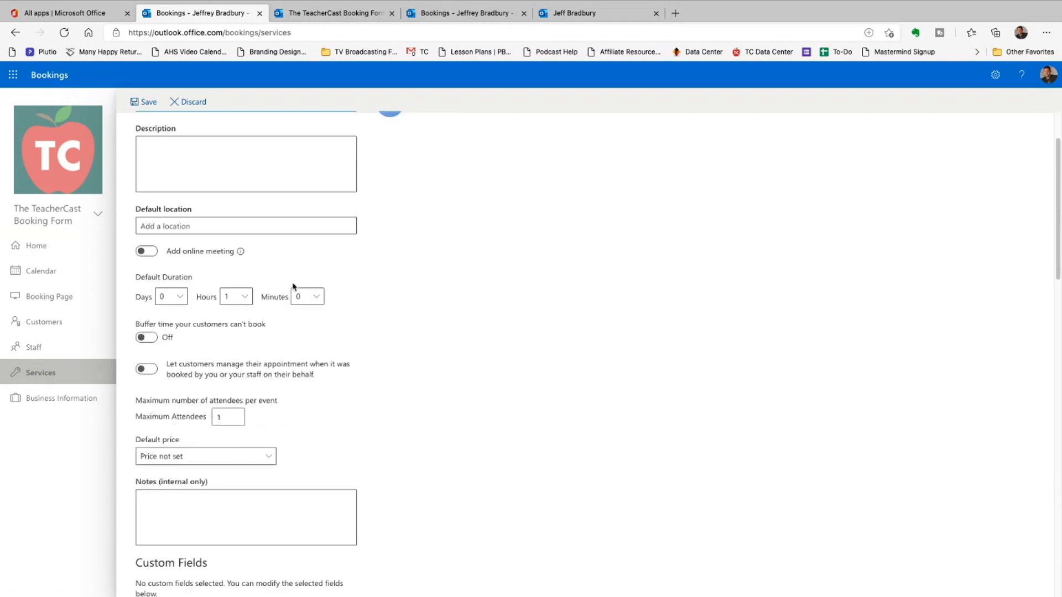
pyautogui.scroll(2, 409, 210)
pyautogui.scroll(-3, 412, 288)
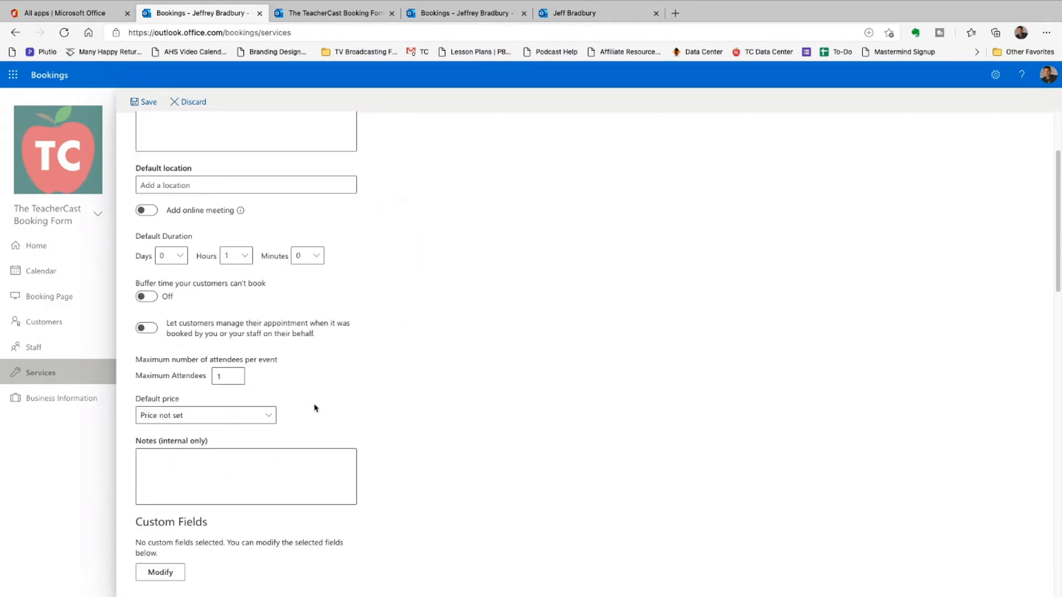
pyautogui.scroll(-9, 381, 439)
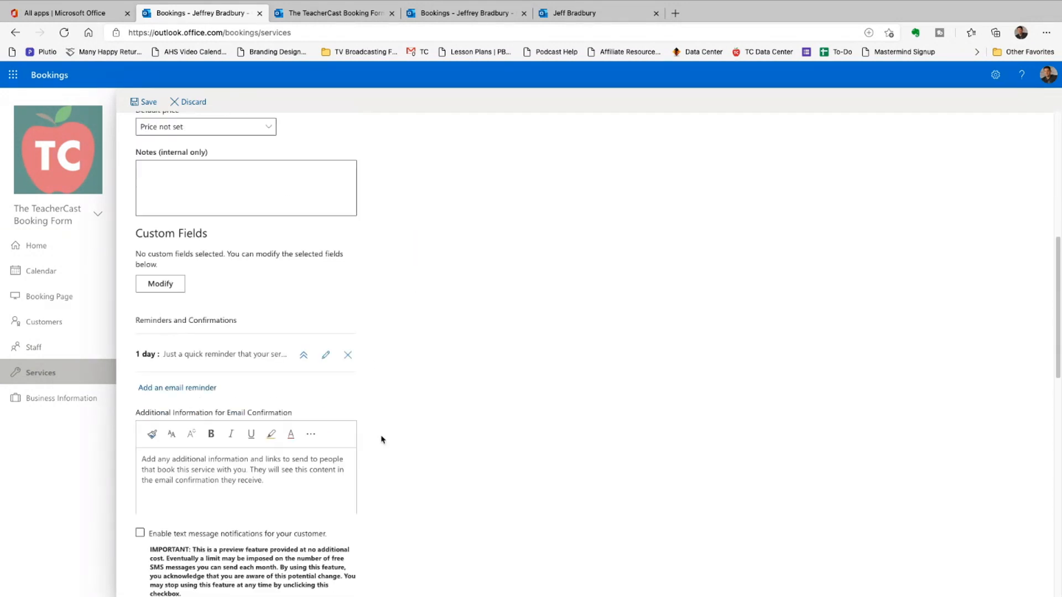
pyautogui.scroll(-5, 381, 439)
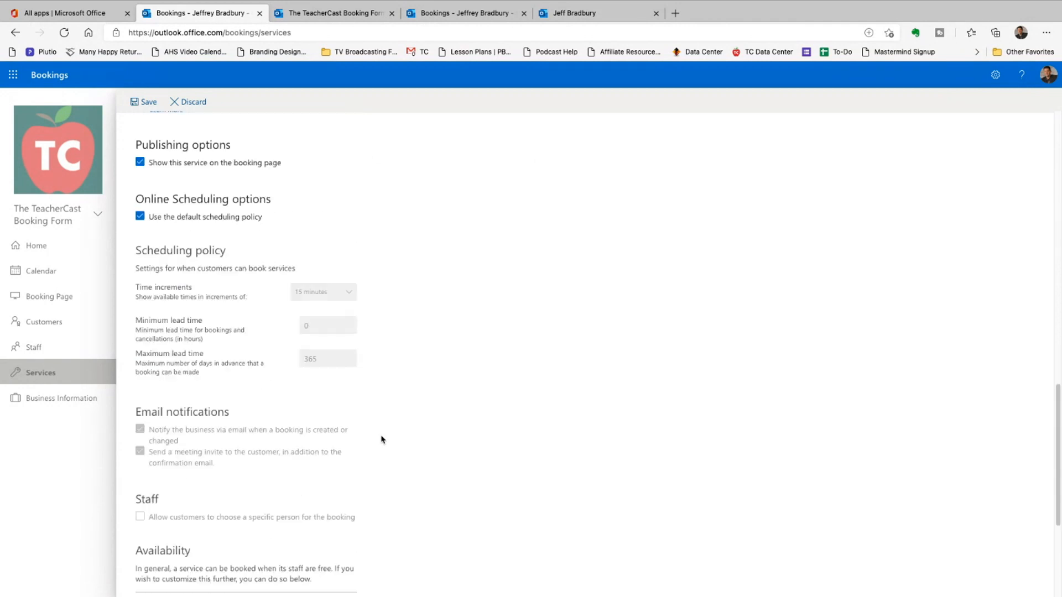
pyautogui.scroll(-1, 381, 439)
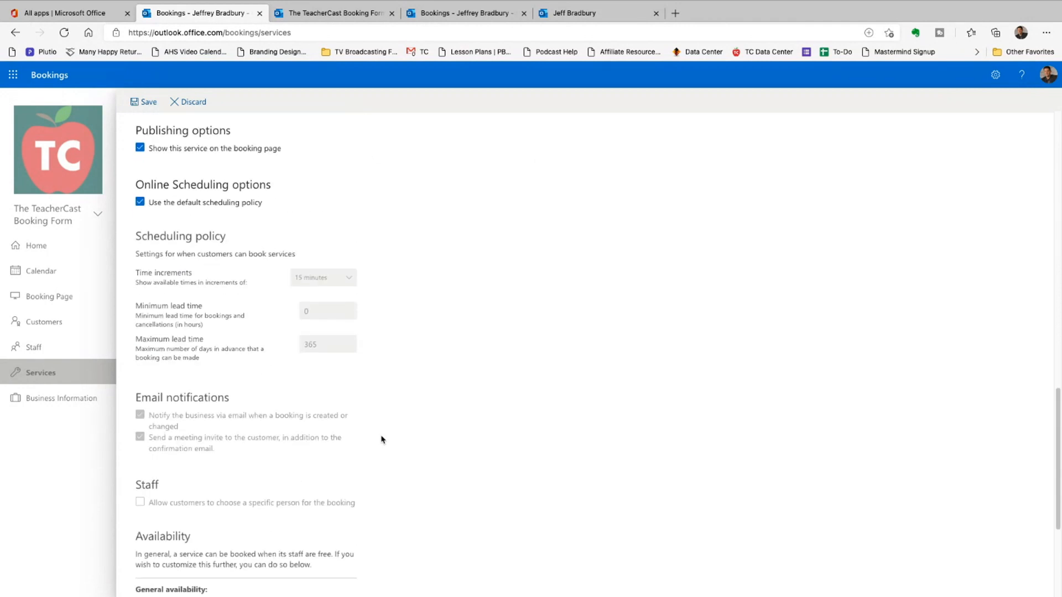
# - Opt out of the default scheduling policy, let customers choose a specific staff member, and save
pyautogui.click(154, 203)
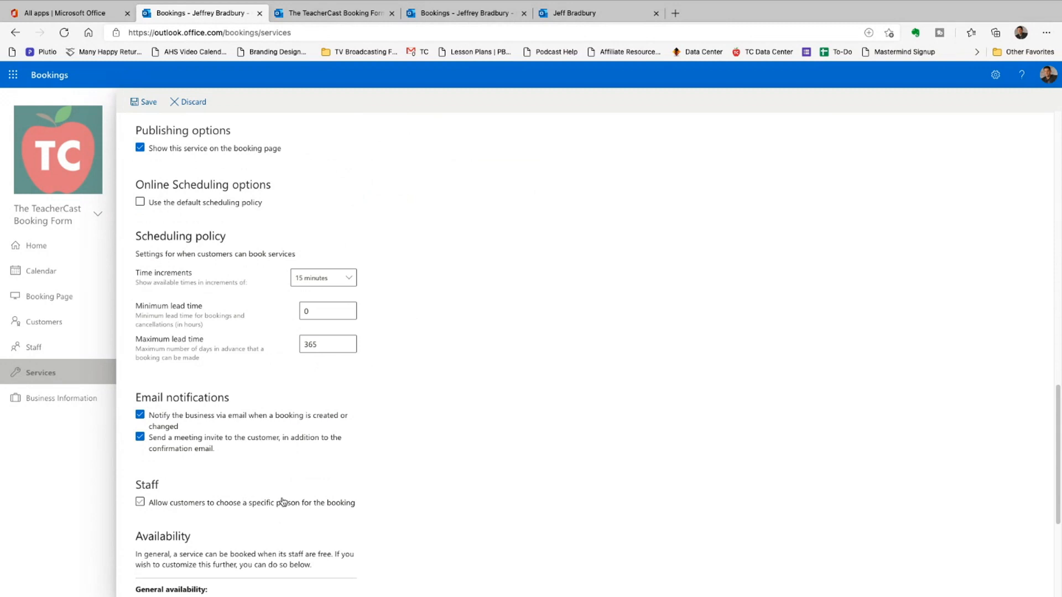
pyautogui.click(140, 501)
pyautogui.scroll(-4, 416, 450)
pyautogui.scroll(5, 416, 451)
pyautogui.click(144, 102)
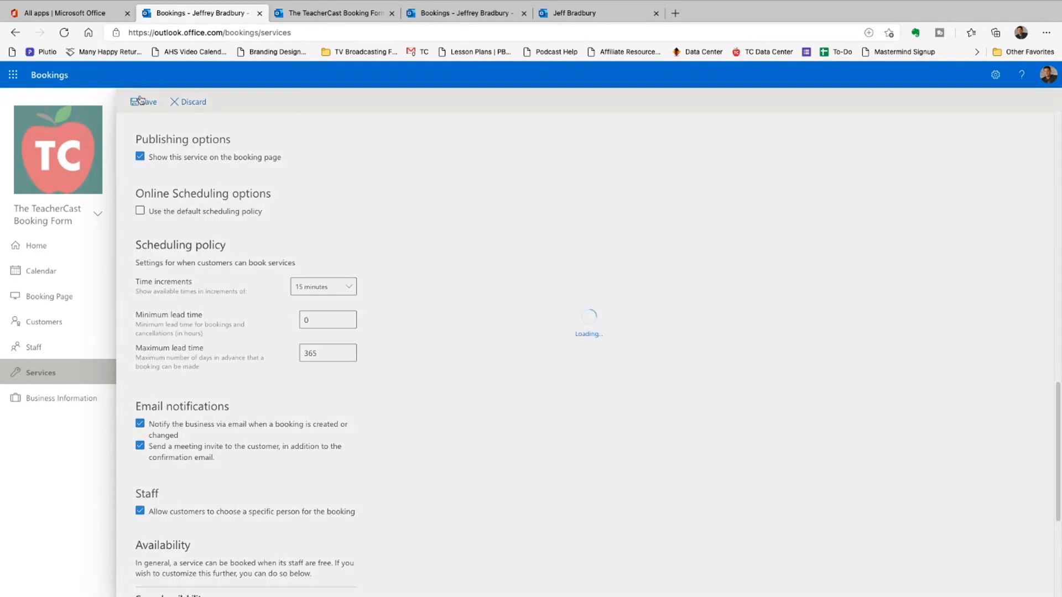
pyautogui.click(323, 13)
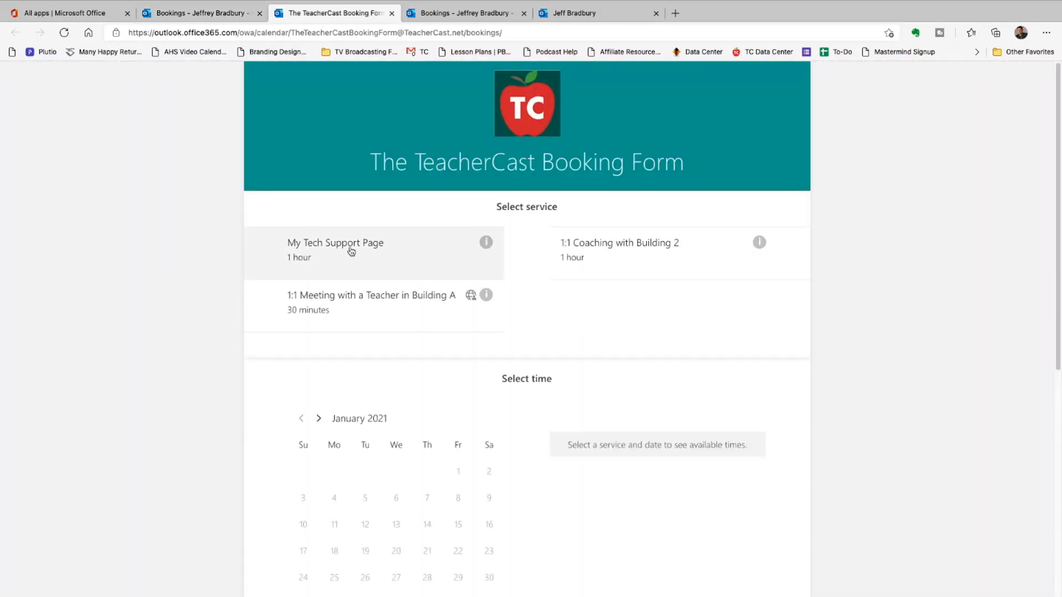
# - Select the My Tech Support Page service and check its optional staff list, left at Anyone
pyautogui.click(368, 248)
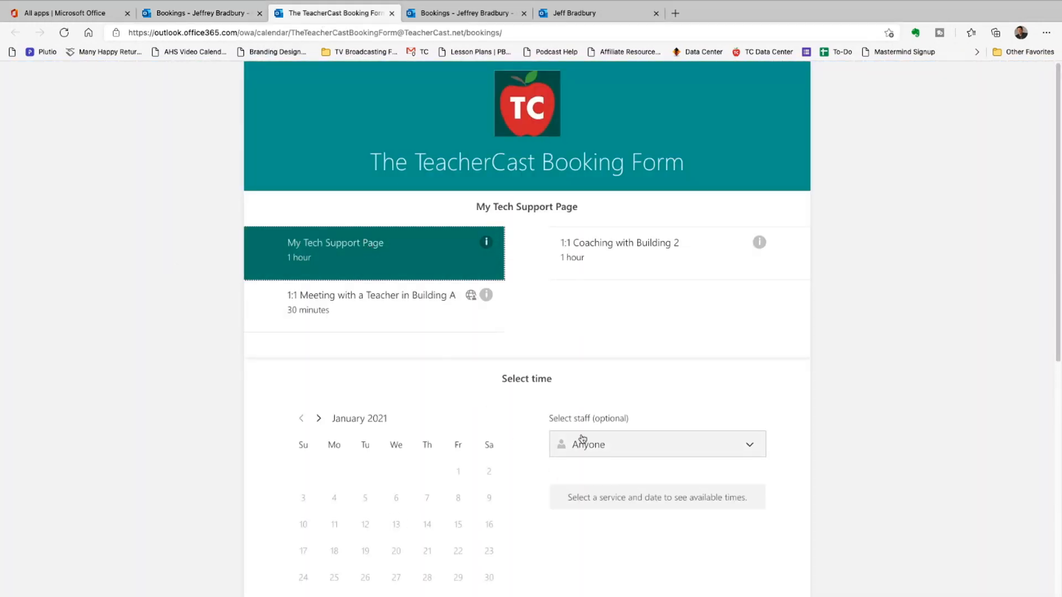
pyautogui.click(642, 451)
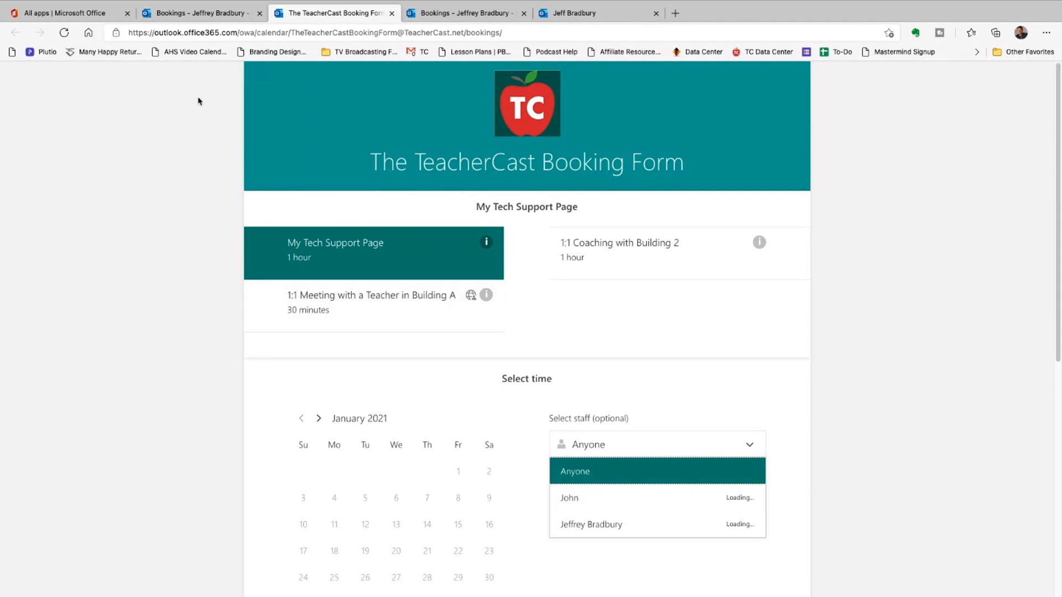
pyautogui.click(187, 10)
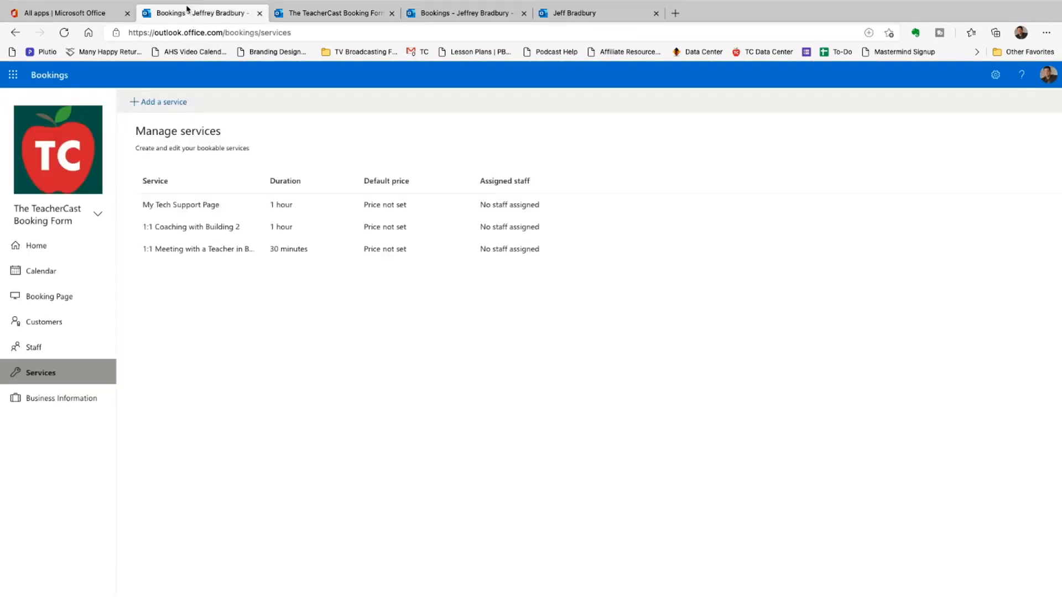
pyautogui.click(304, 13)
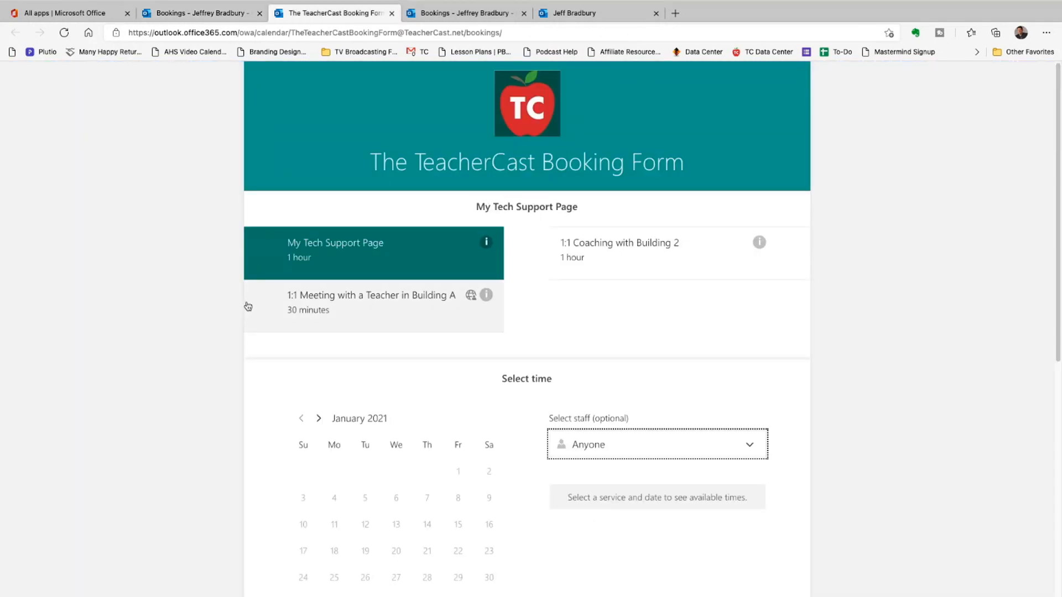
# - Fill in the customer's name, e-mail and a special-request note, and accept the data notice
pyautogui.scroll(-8, 248, 306)
pyautogui.click(348, 320)
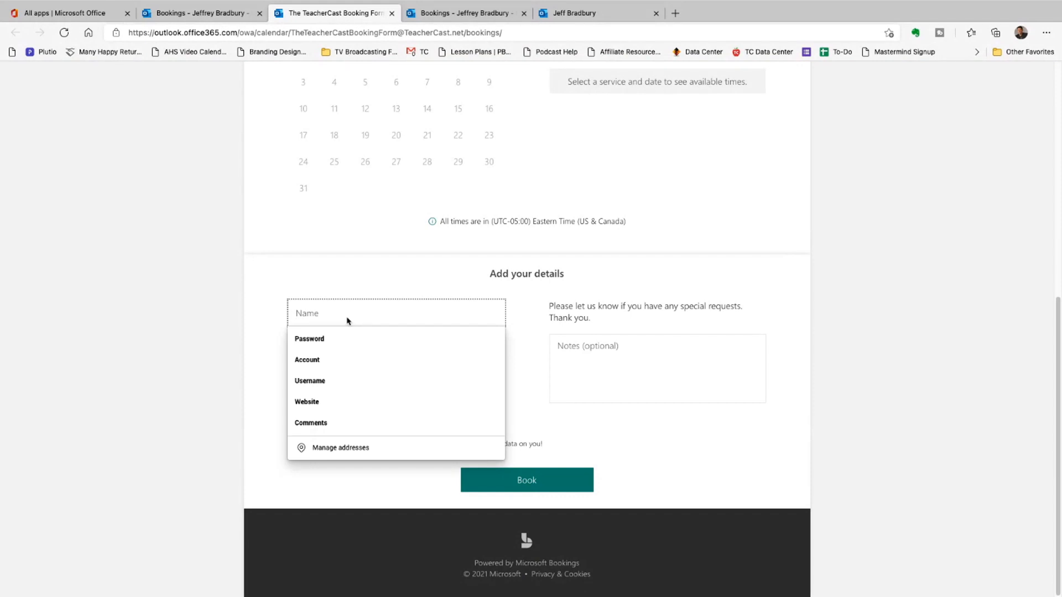
pyautogui.write('Mary')
pyautogui.press('Tab')
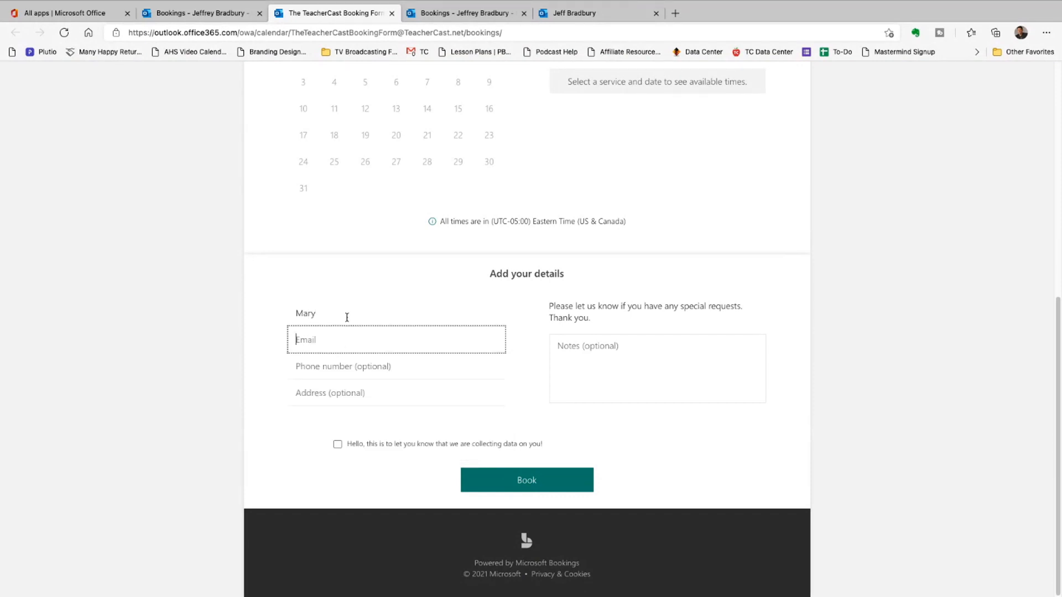
pyautogui.press('Tab')
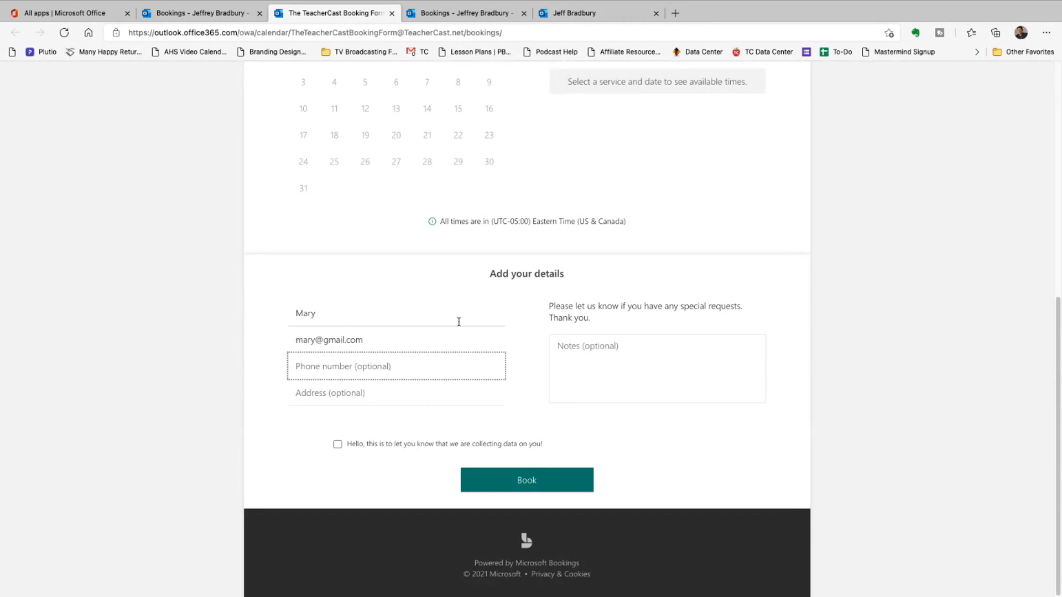
pyautogui.click(567, 361)
pyautogui.write('sdfgsdfgdfsgdfgdfsgdfsg')
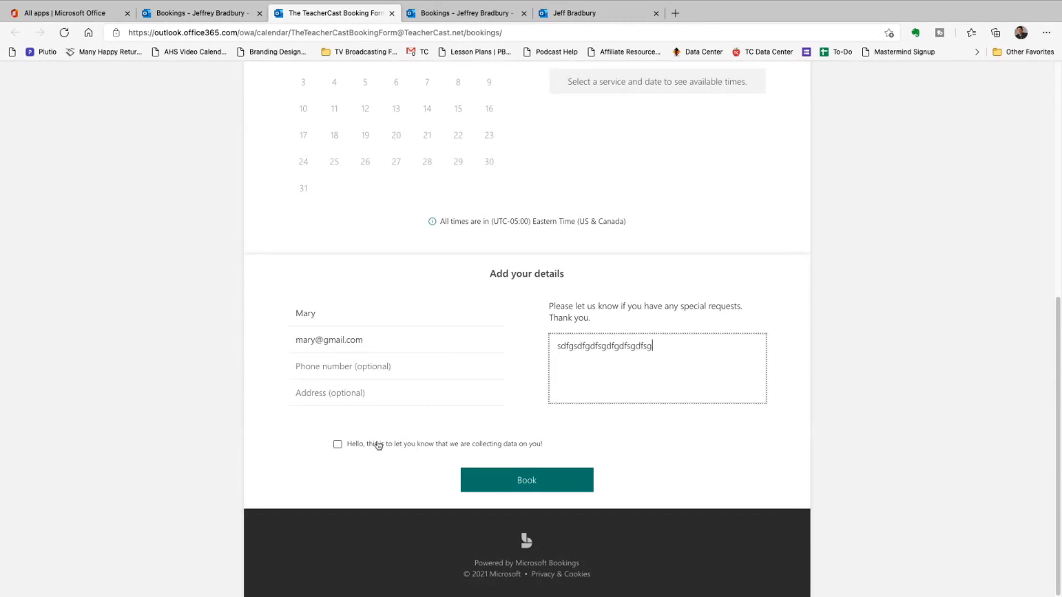
pyautogui.click(338, 444)
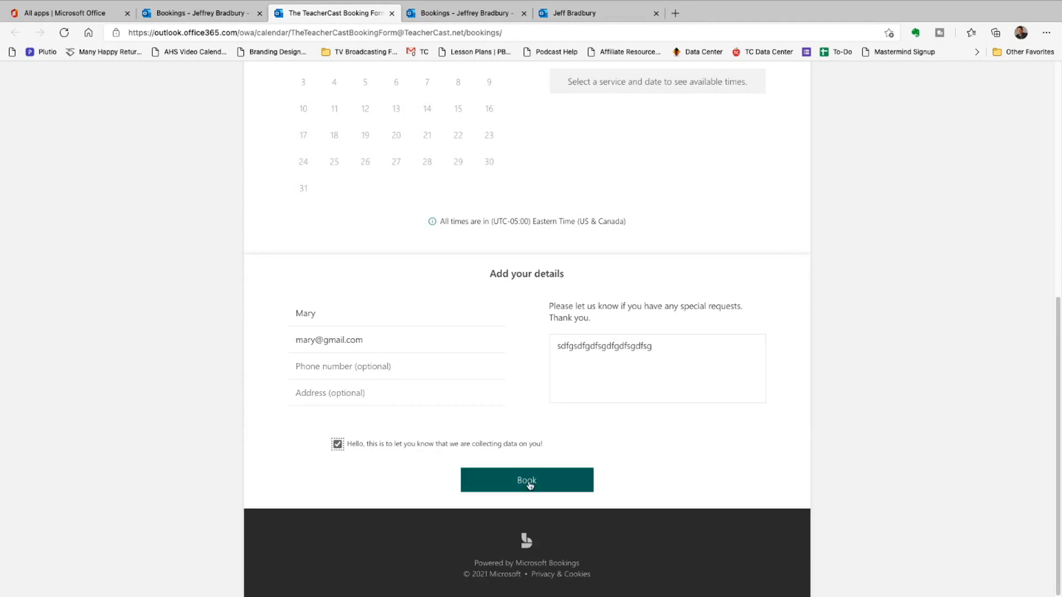
# - Book the February 1, 8:00 am appointment, dismiss the confirmation, and return to the admin page
pyautogui.click(525, 480)
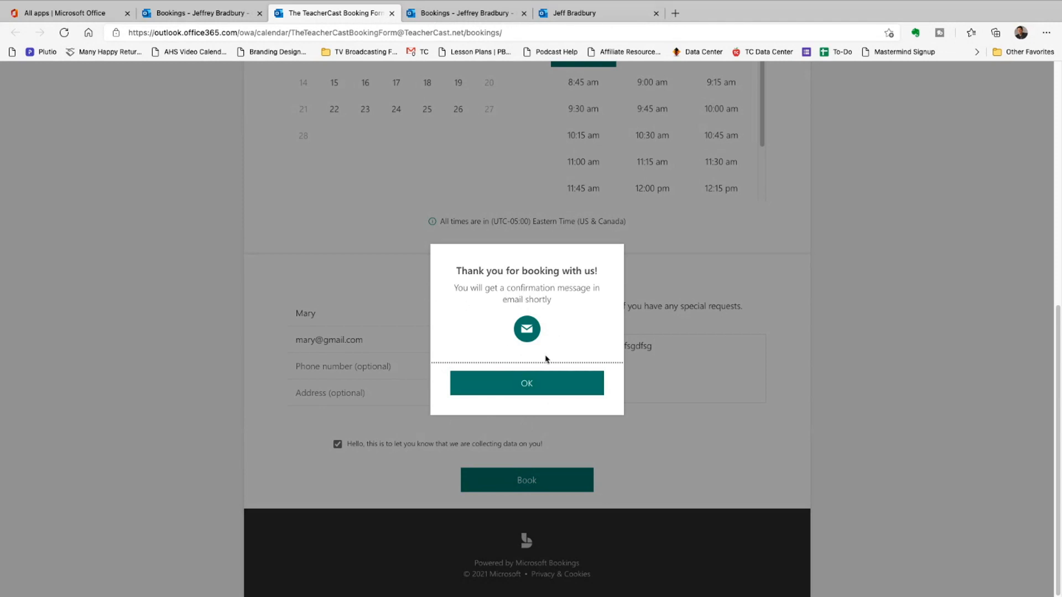
pyautogui.click(542, 381)
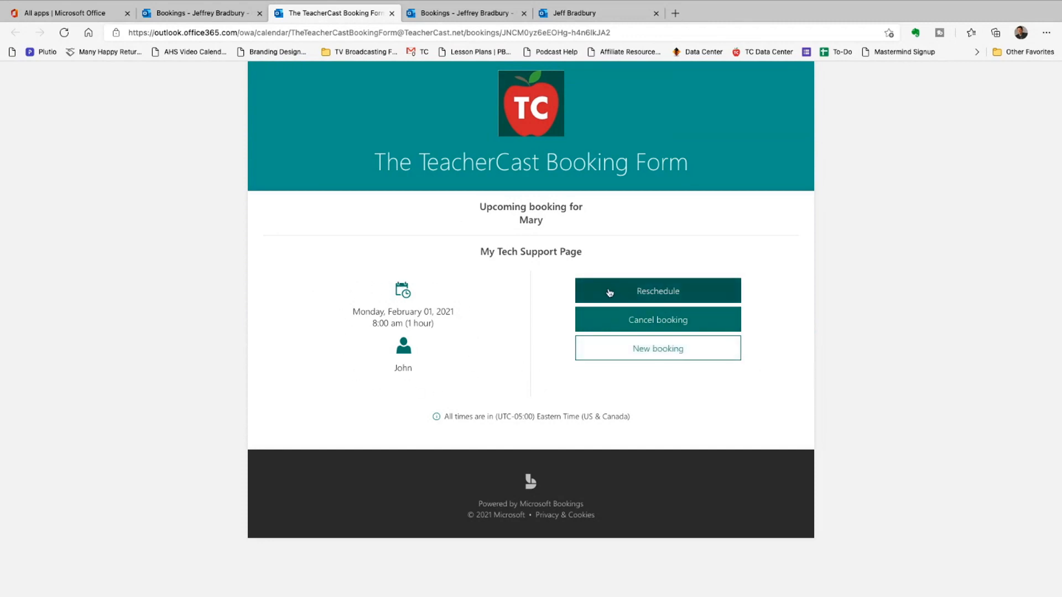
pyautogui.click(650, 356)
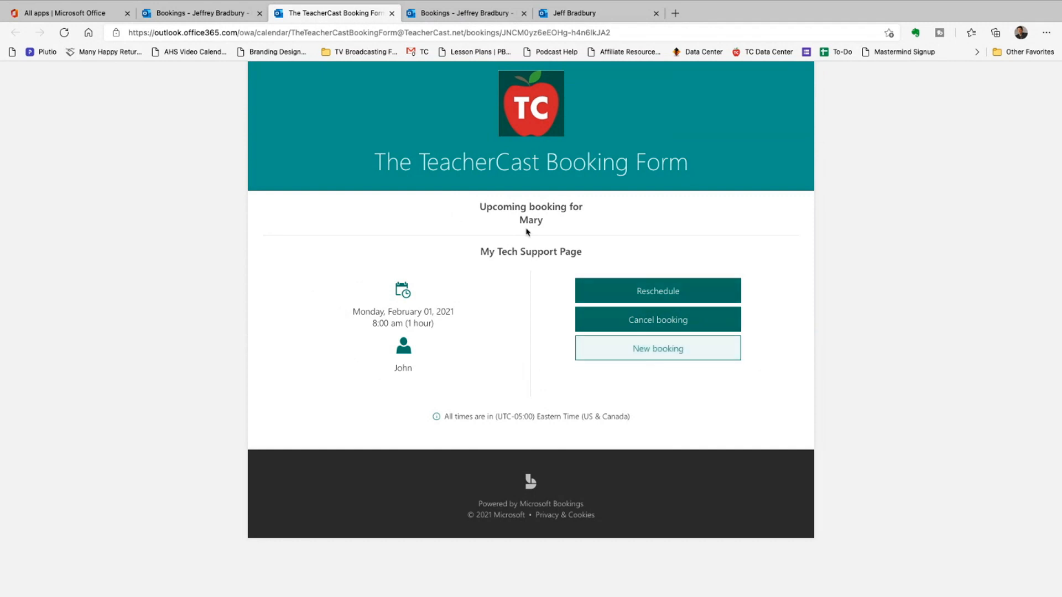
pyautogui.click(219, 14)
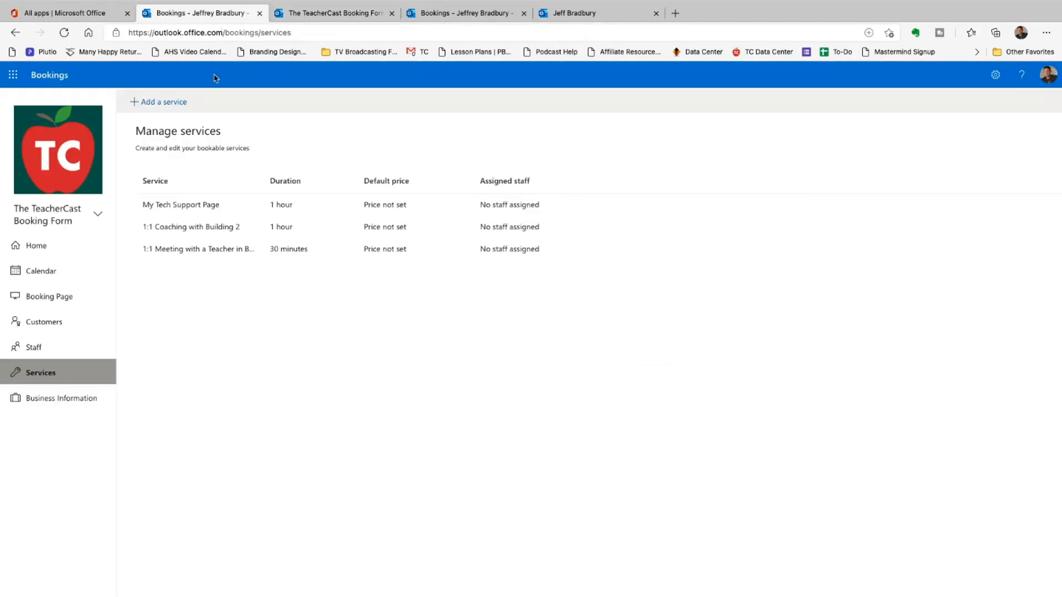
# - Open Customers and review the test customer's notes and e-mail contact details
pyautogui.click(45, 320)
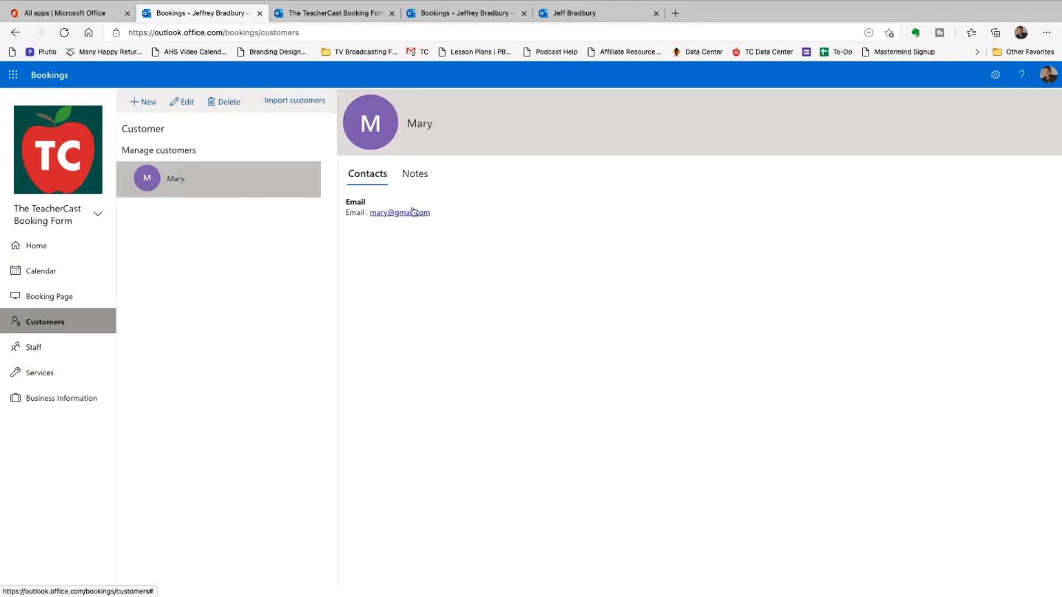
pyautogui.click(415, 174)
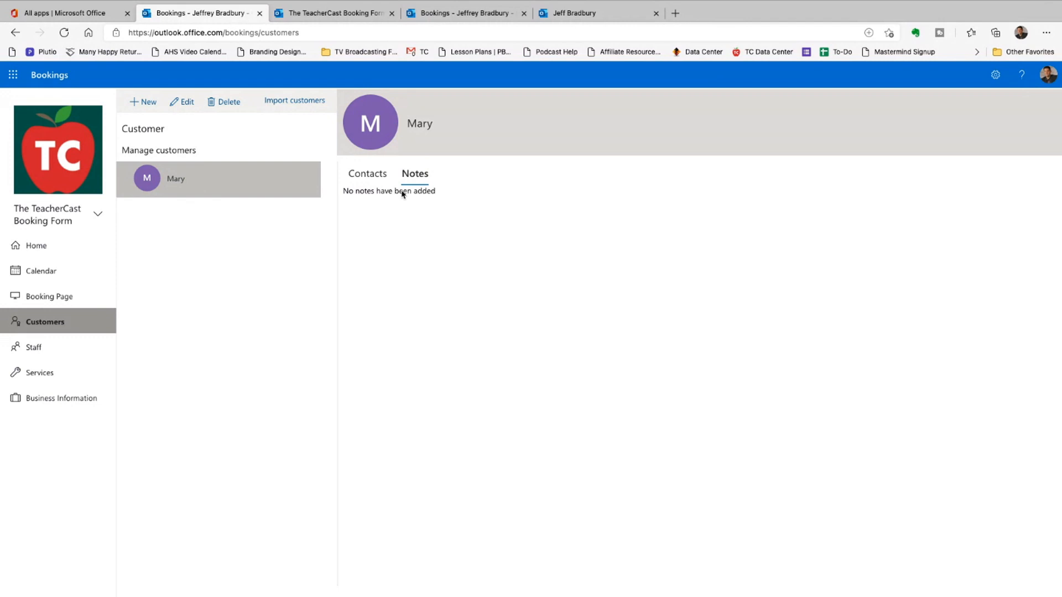
pyautogui.click(367, 175)
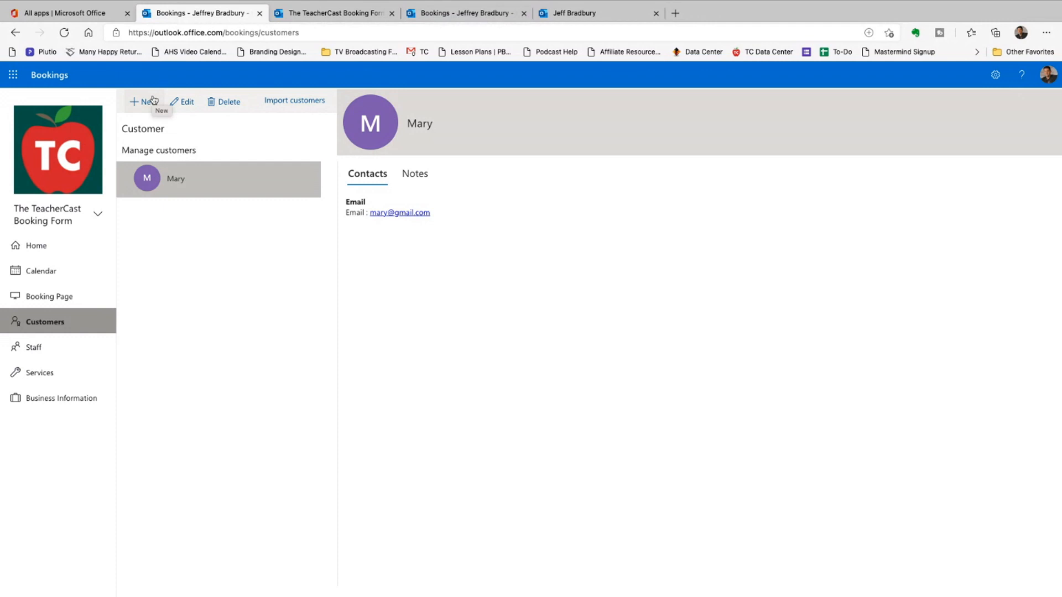
pyautogui.click(334, 13)
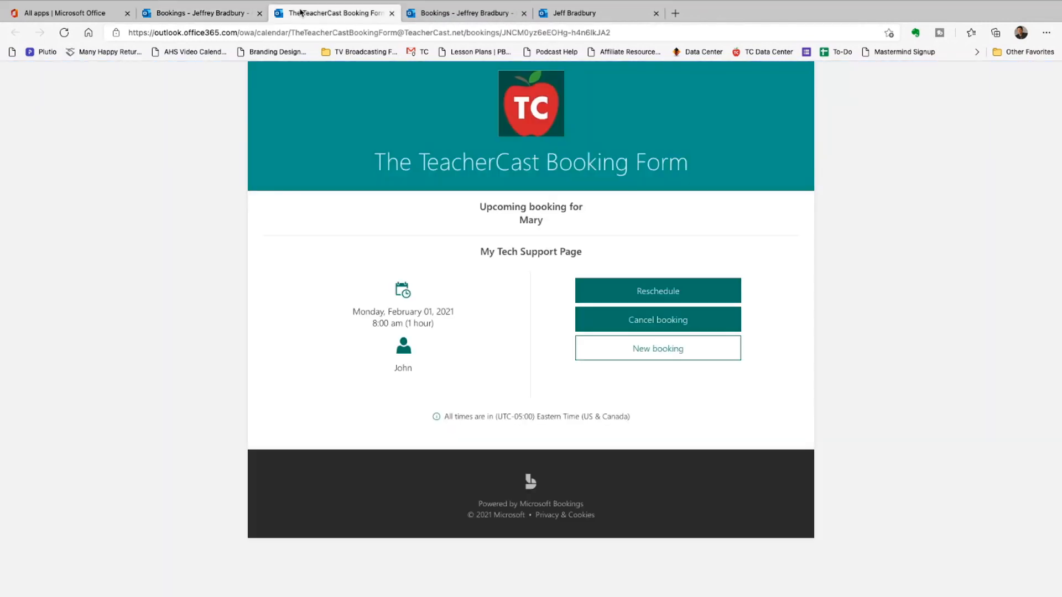
pyautogui.click(671, 350)
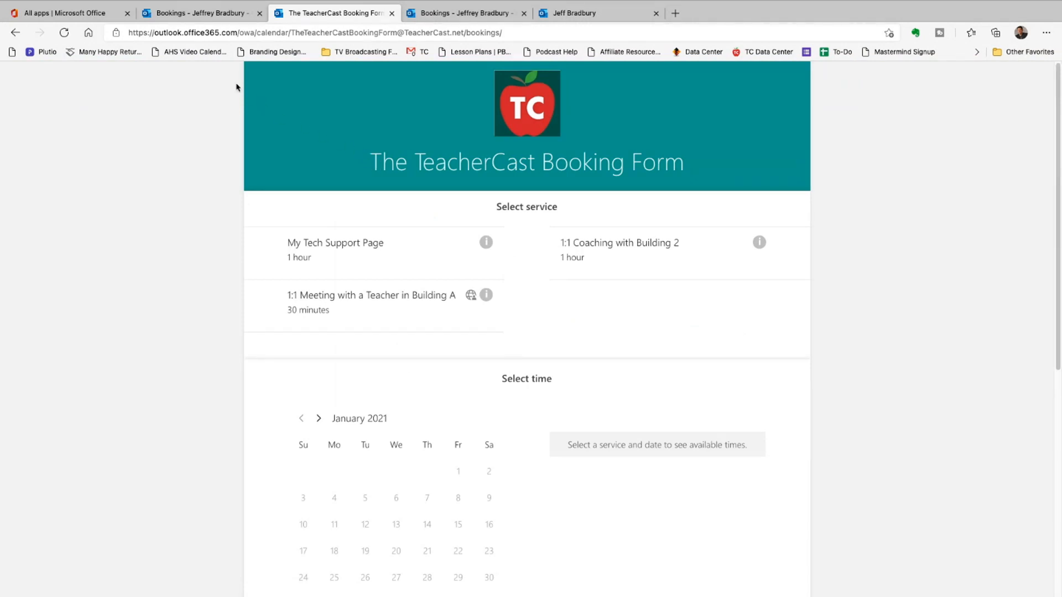
pyautogui.click(208, 17)
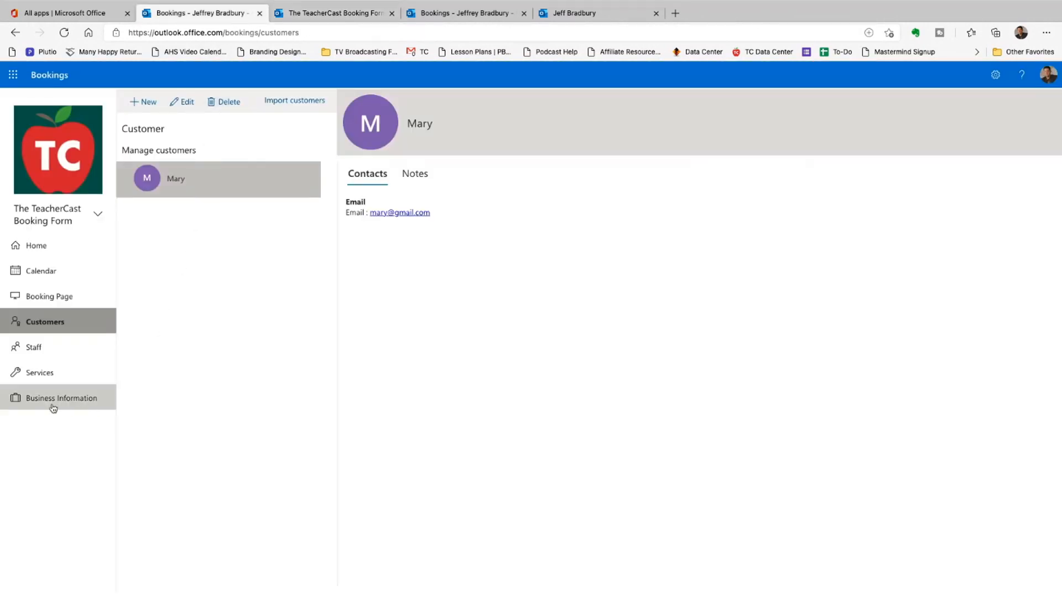
# - Rename the business to 'Welcome to my booking form' in Business Information
pyautogui.click(33, 406)
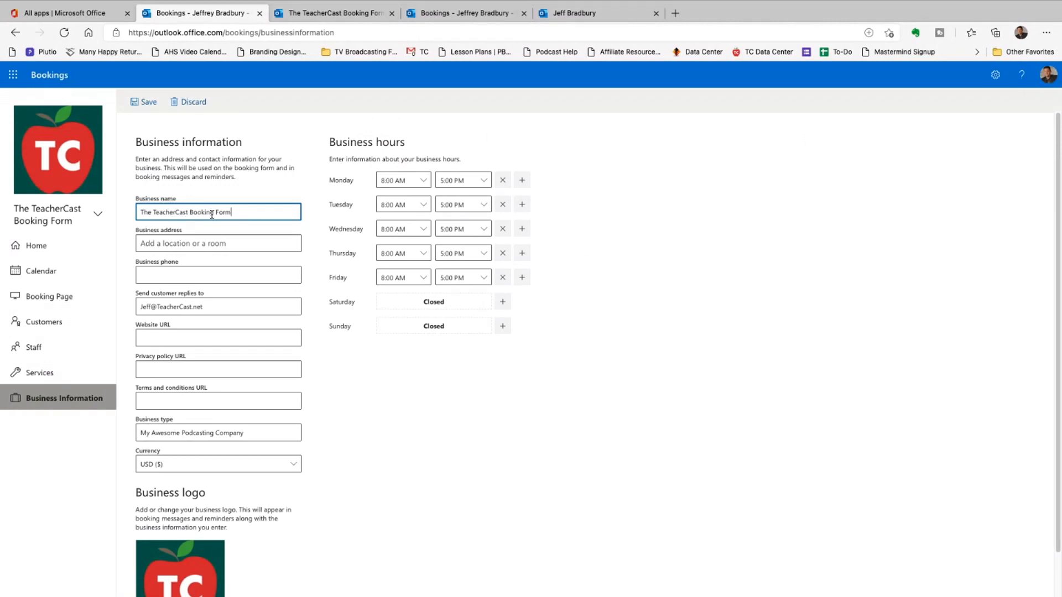
pyautogui.click(335, 16)
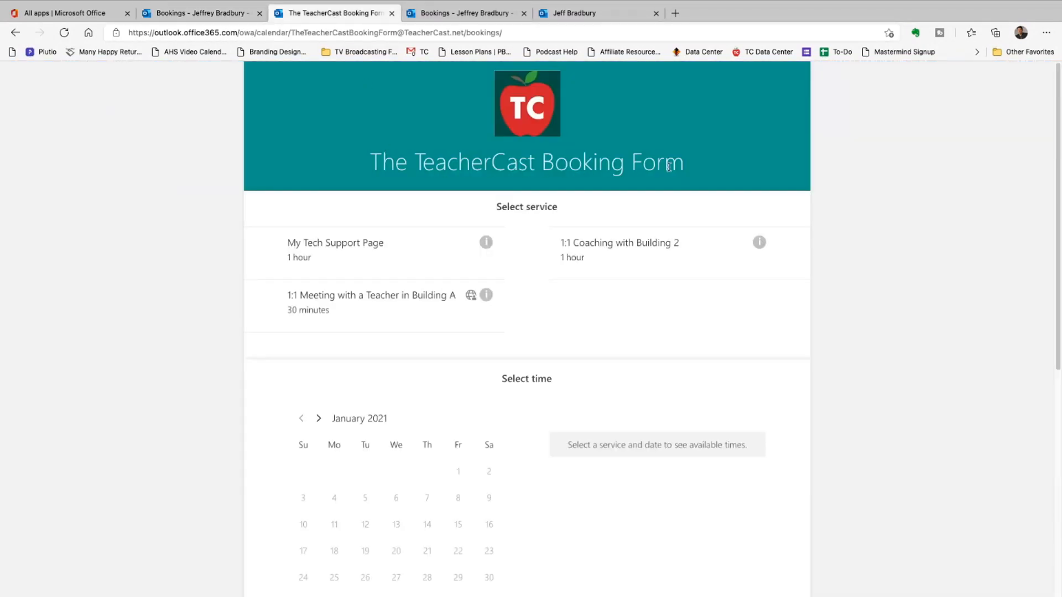
pyautogui.click(221, 14)
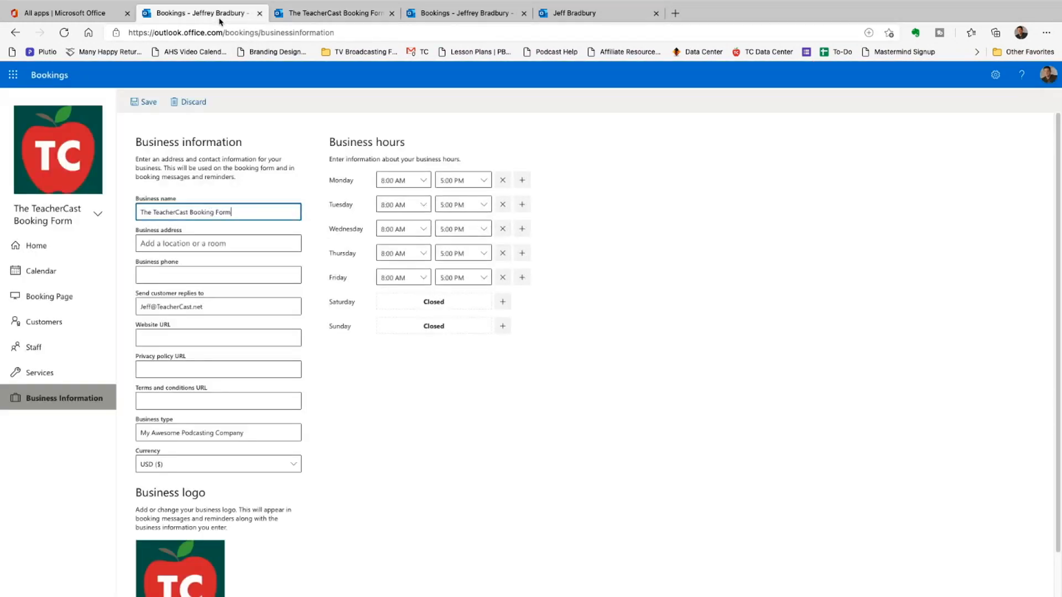
pyautogui.tripleClick(263, 212)
pyautogui.write('W')
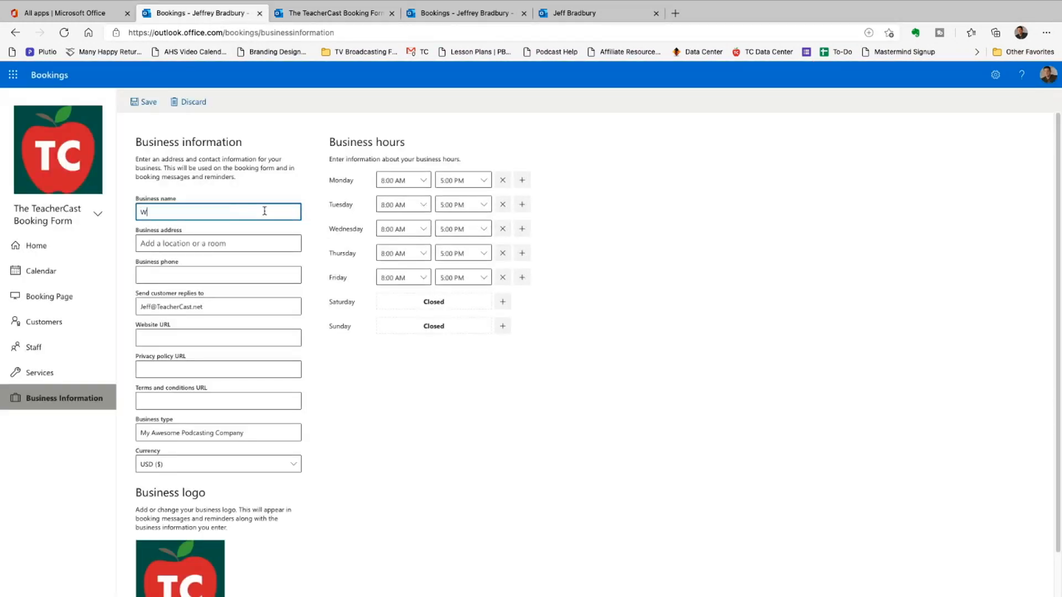
pyautogui.write('e;cp,e')
pyautogui.press('BackSpace')
pyautogui.press('BackSpace')
pyautogui.press('BackSpace')
pyautogui.write('Welcome to my booking form')
# - Paste the street address, pick the full address suggestion, and enter the business phone number
pyautogui.click(251, 241)
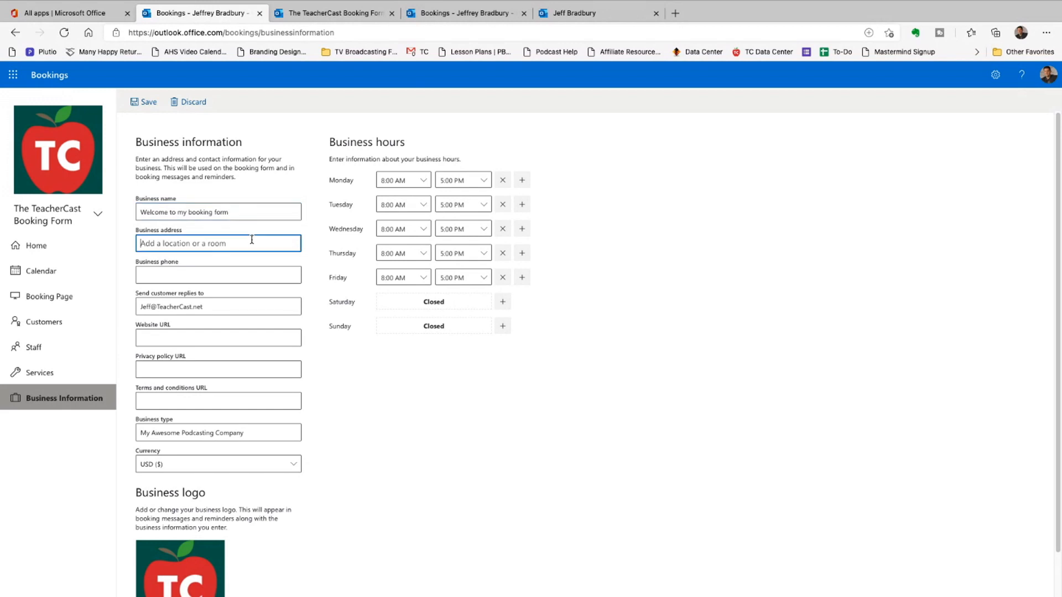
pyautogui.write('1313 Mockingbird Ln')
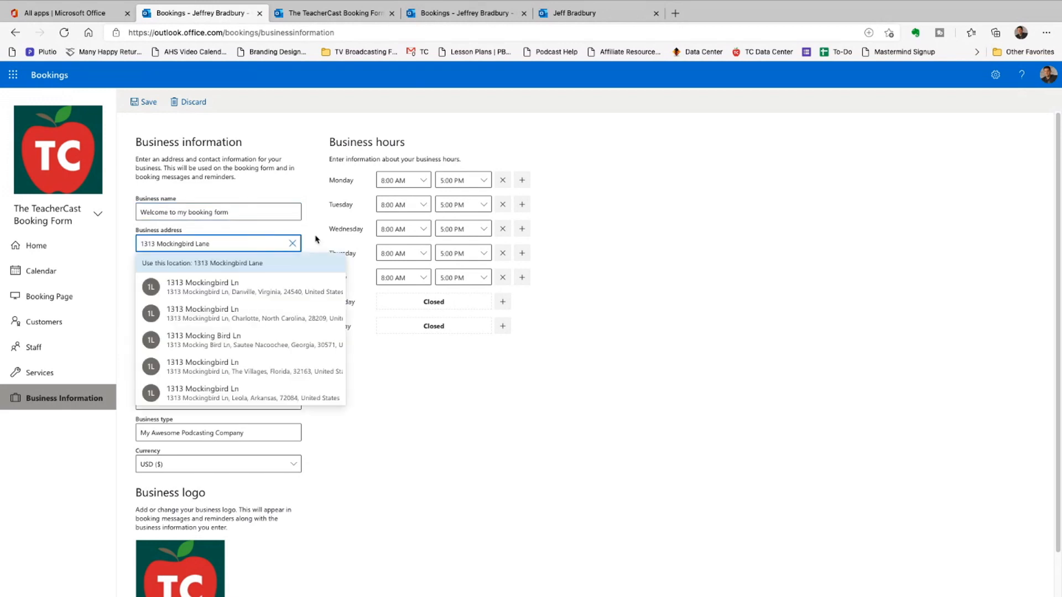
pyautogui.click(272, 285)
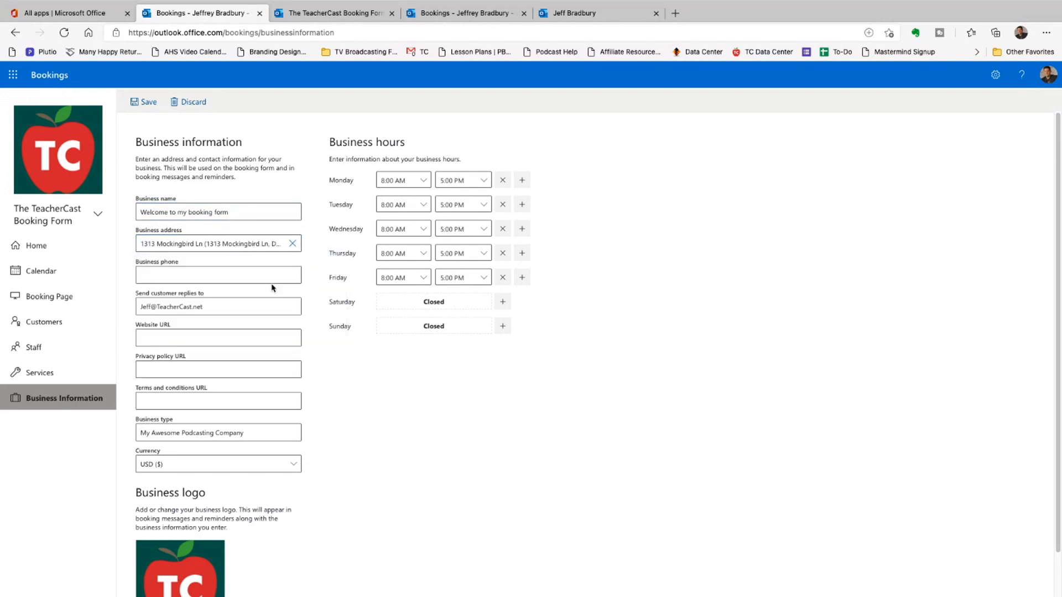
pyautogui.click(186, 273)
pyautogui.write('999-9')
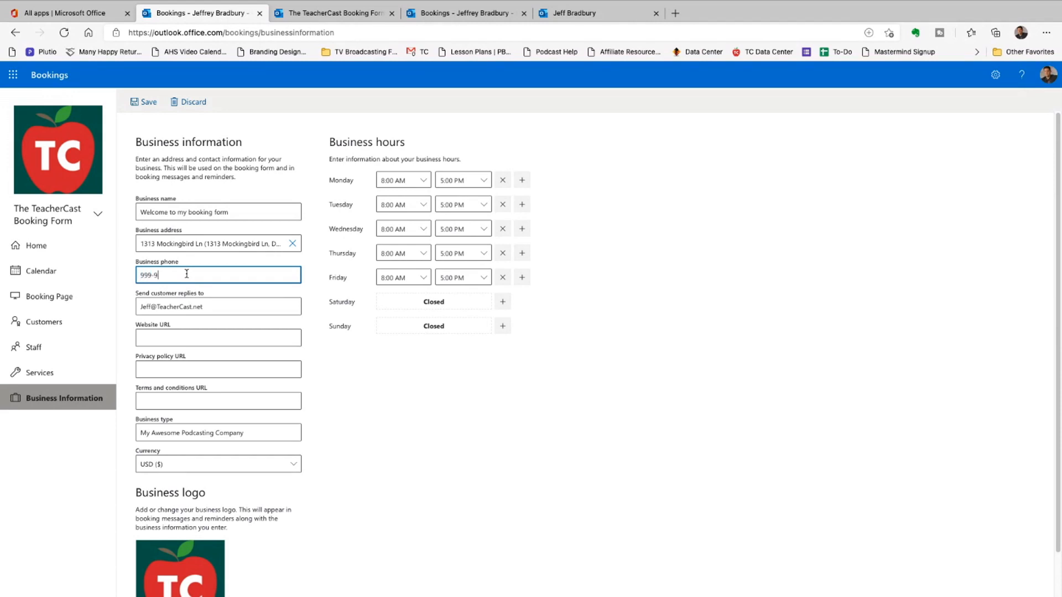
pyautogui.write('99-9999')
pyautogui.click(167, 341)
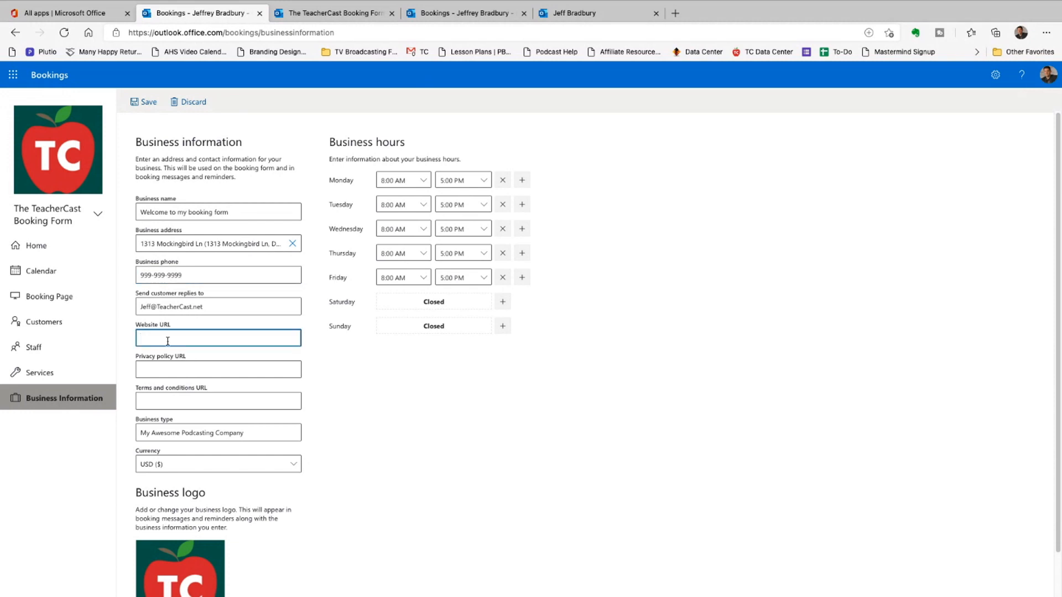
pyautogui.write('www.TeacherCast.net')
pyautogui.click(162, 367)
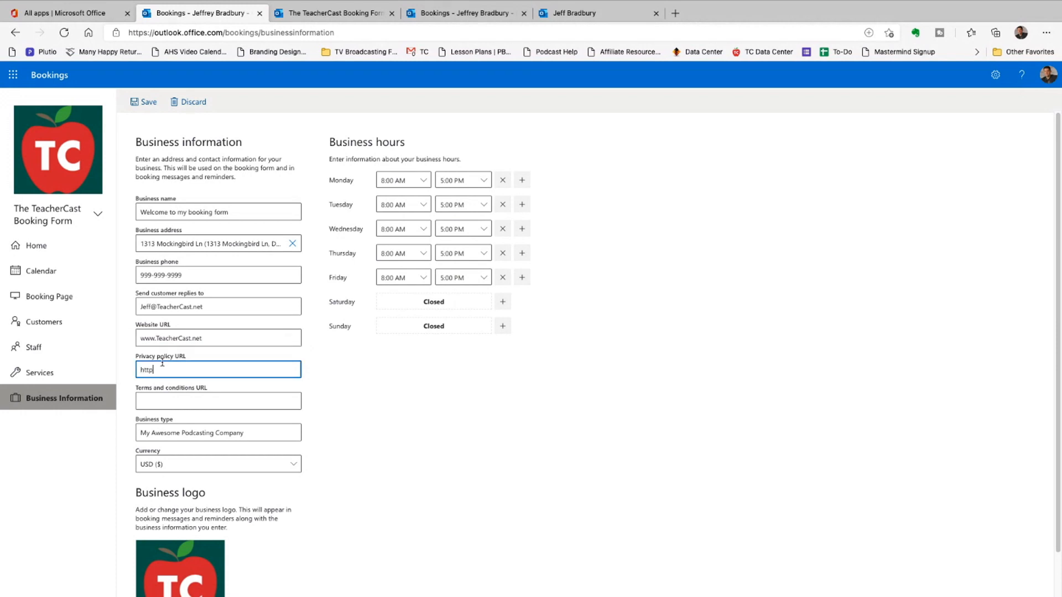
pyautogui.write('https://www.teachercast.net/privac')
pyautogui.tripleClick(164, 369)
pyautogui.hotkey('ctrl', 'c')
pyautogui.click(165, 401)
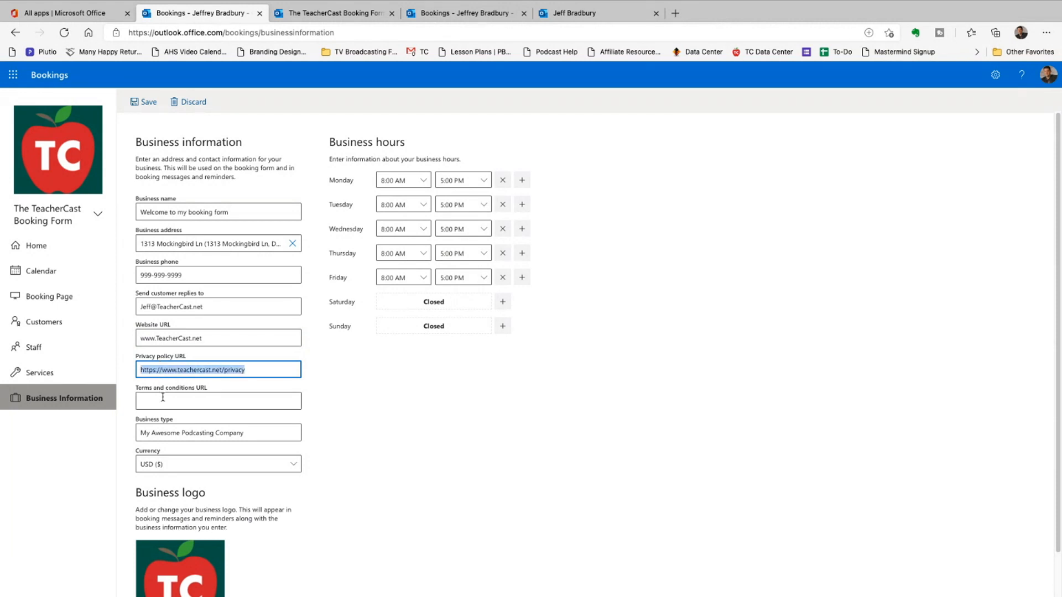
pyautogui.hotkey('ctrl', 'v')
pyautogui.press('BackSpace')
pyautogui.press('BackSpace')
pyautogui.press('BackSpace')
pyautogui.press('BackSpace')
pyautogui.press('BackSpace')
pyautogui.press('BackSpace')
pyautogui.press('BackSpace')
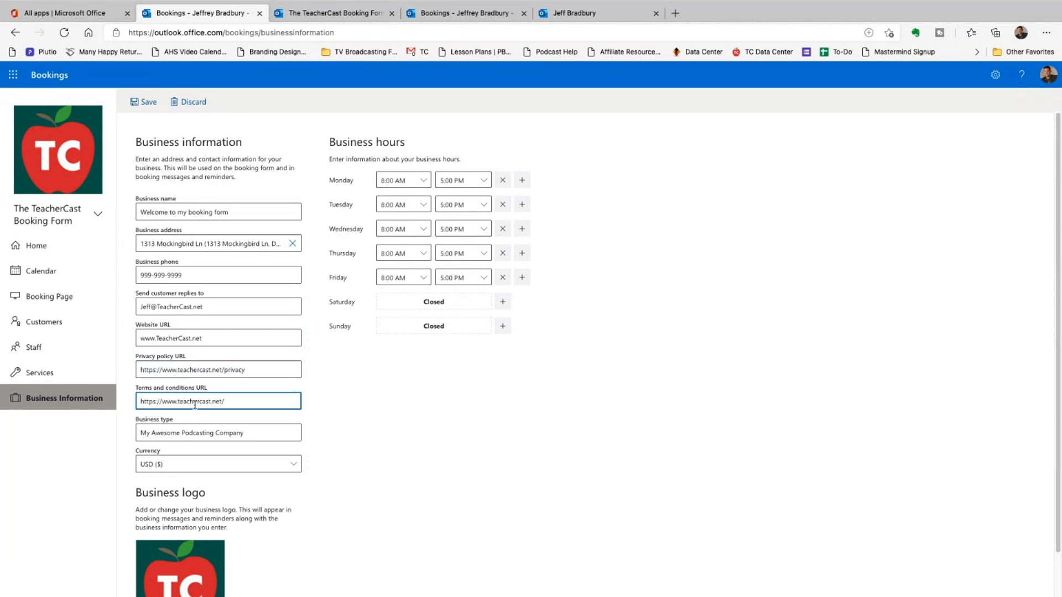
pyautogui.write('toc')
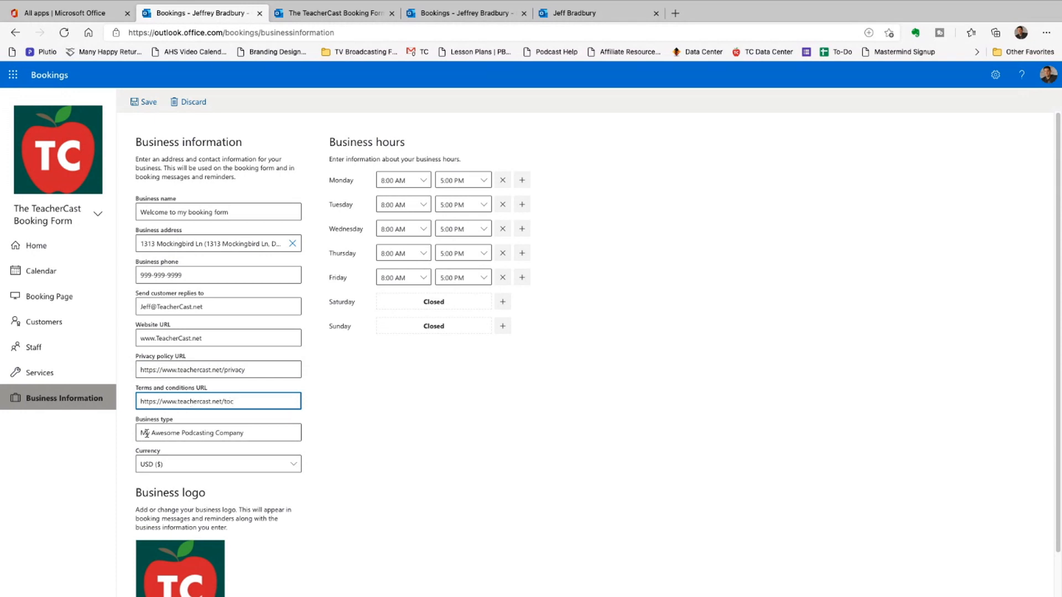
# - Change the business type to 'My REALLY Awesome Company' and save
pyautogui.tripleClick(243, 432)
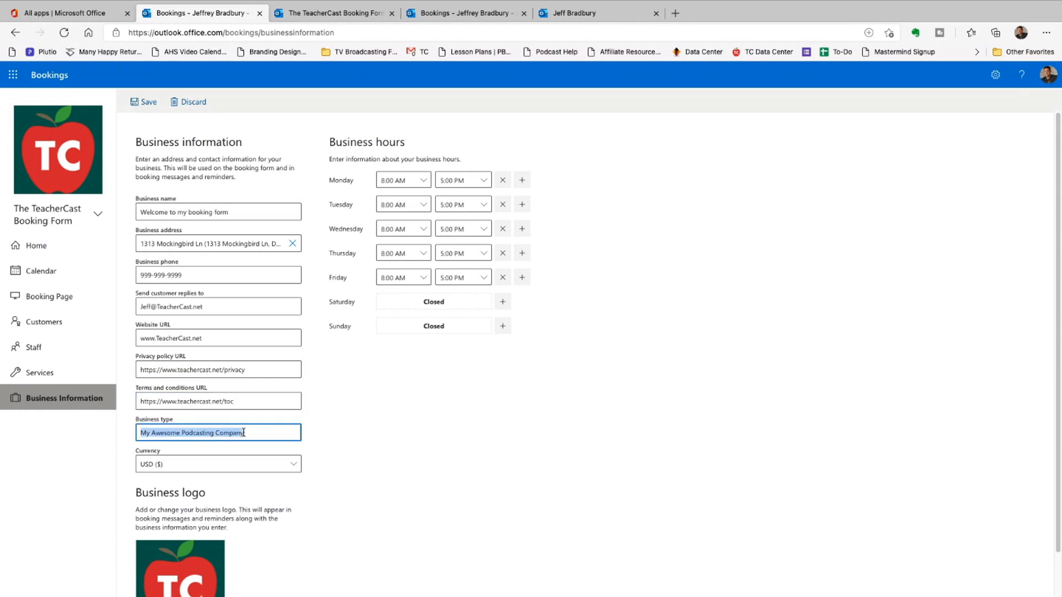
pyautogui.write('My REALL')
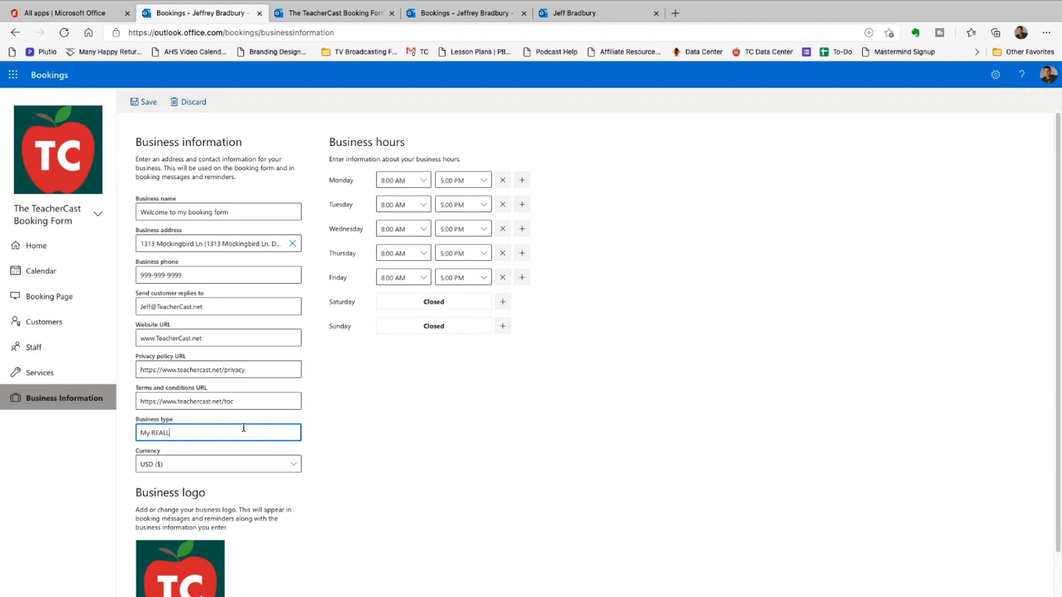
pyautogui.write('Y Awesome Company')
pyautogui.scroll(-1, 235, 468)
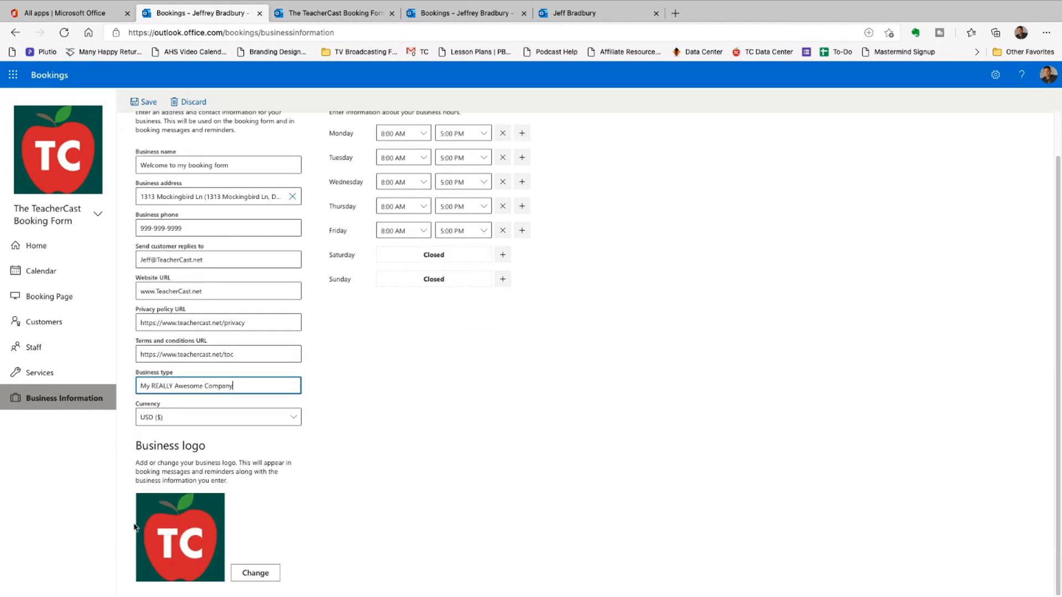
pyautogui.scroll(1, 254, 465)
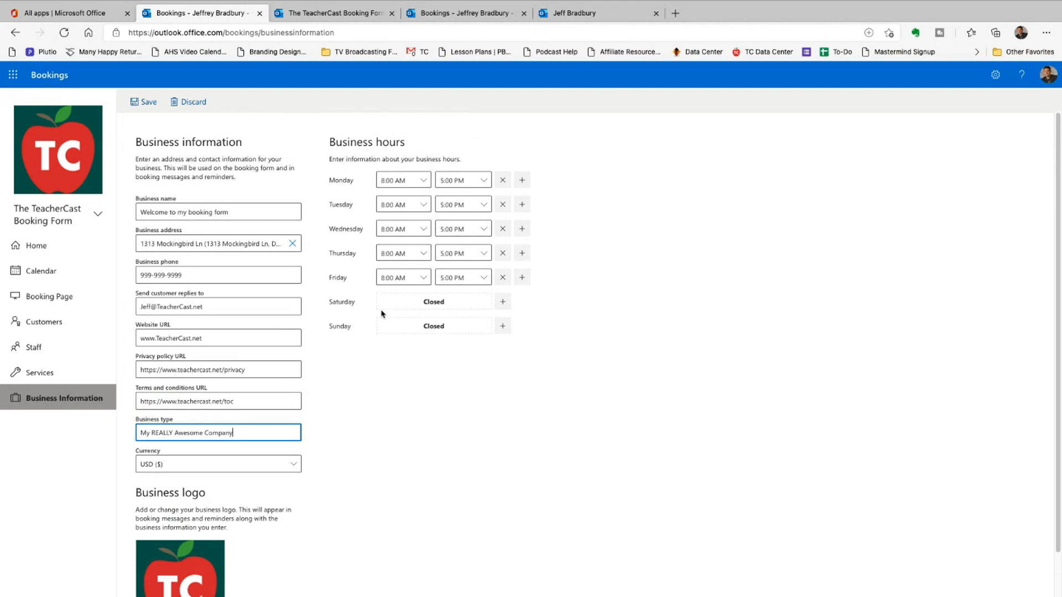
pyautogui.scroll(-1, 382, 310)
pyautogui.click(147, 103)
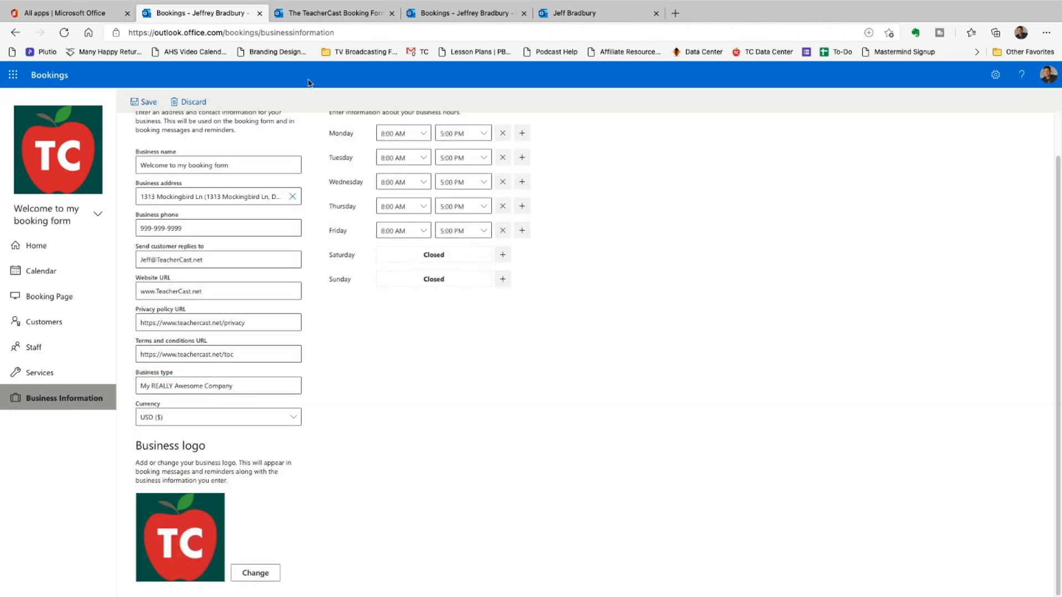
# - Reload the public page to confirm the 'Welcome to my booking form' header, then view the calendar
pyautogui.click(320, 13)
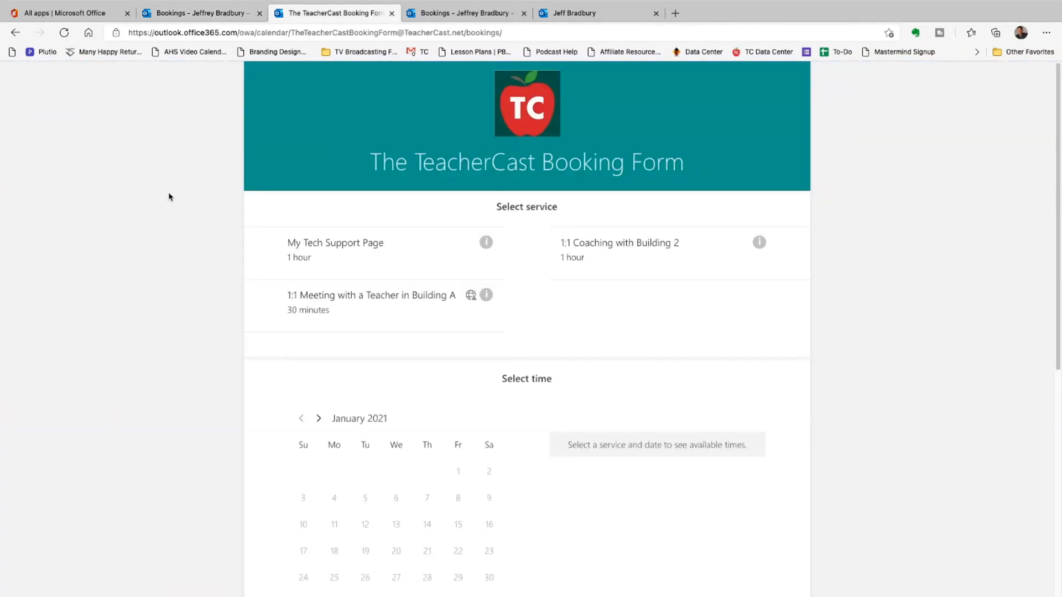
pyautogui.press('super+r')
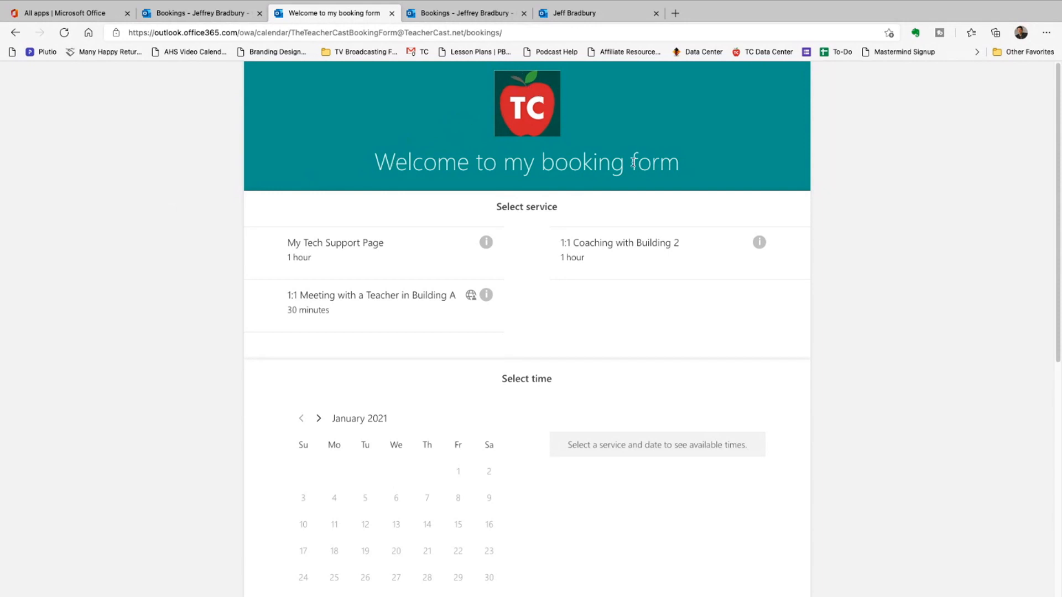
pyautogui.click(188, 13)
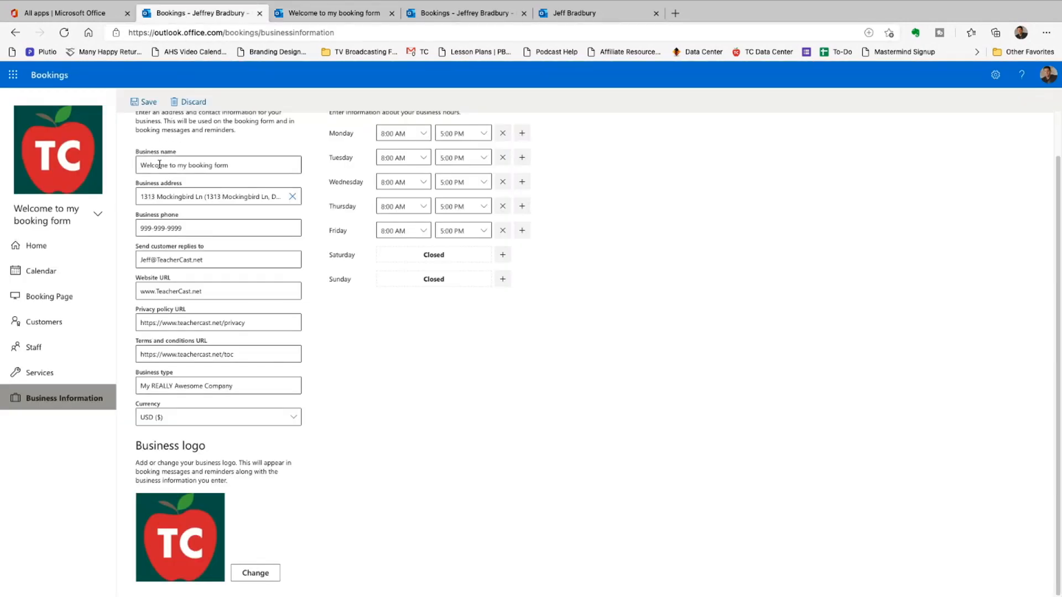
pyautogui.click(315, 13)
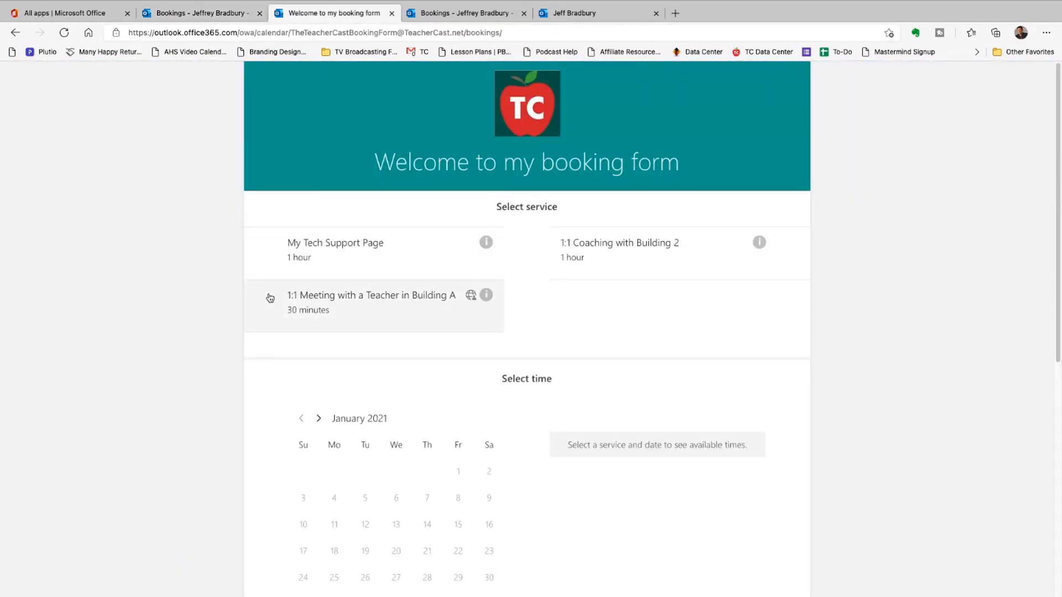
pyautogui.scroll(-8, 268, 299)
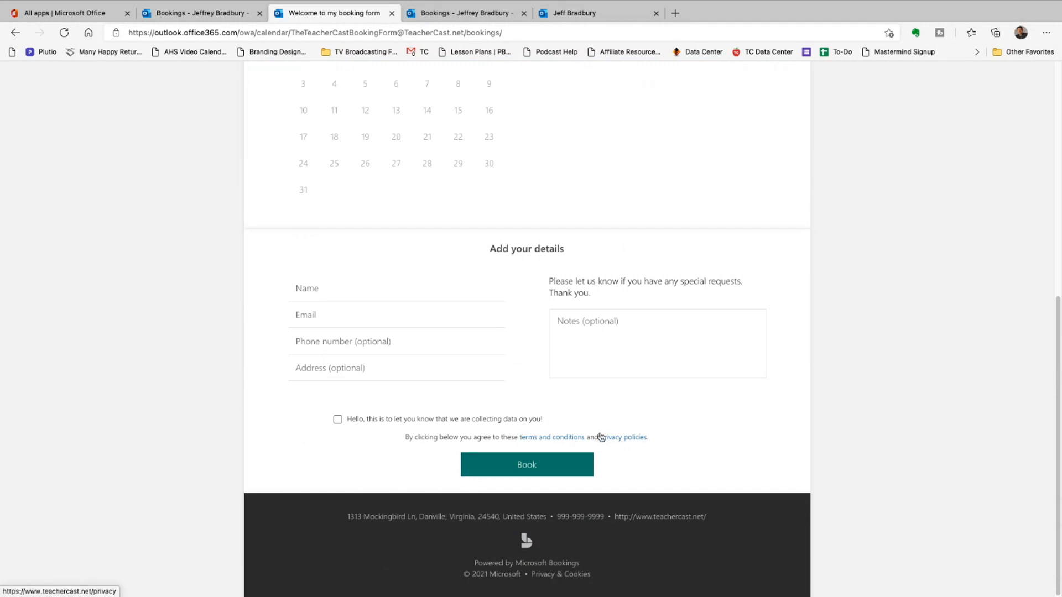
pyautogui.scroll(5, 185, 526)
pyautogui.scroll(2, 216, 444)
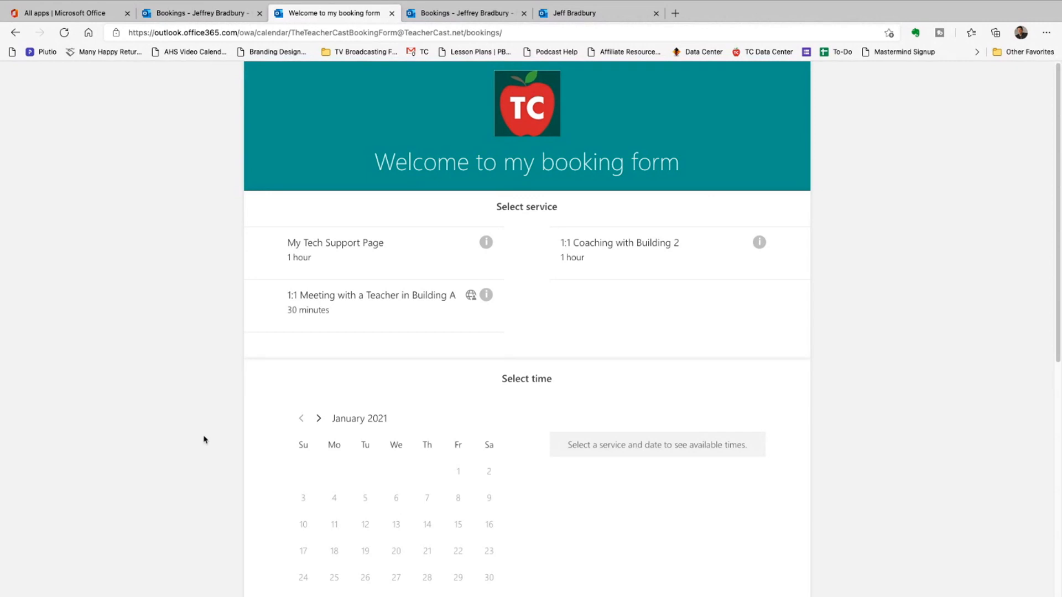
pyautogui.click(210, 14)
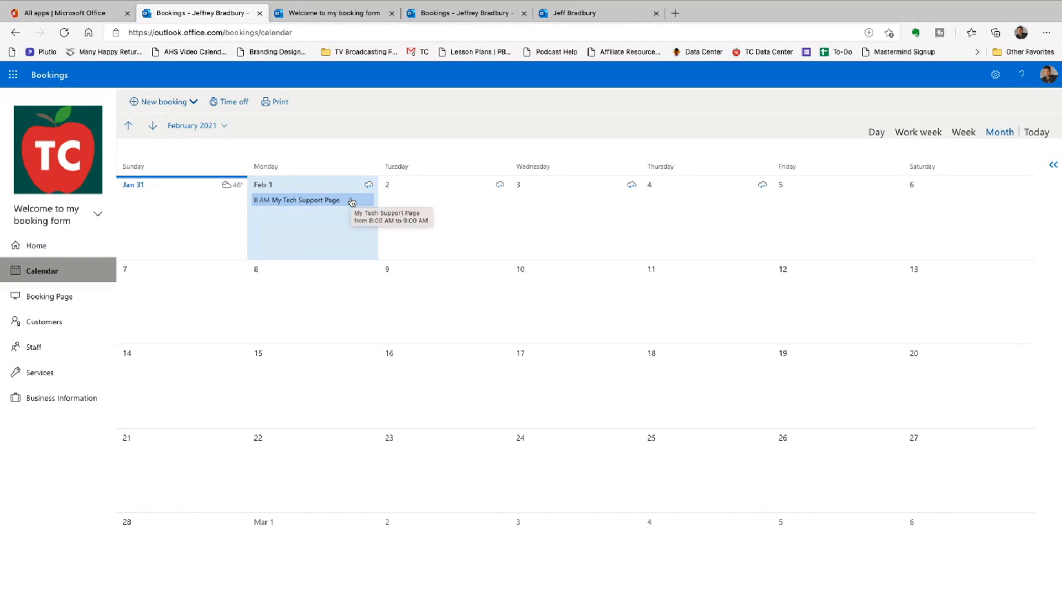
# - Turn on buffer time and add the second staff member to the Feb 1 booking, then save
pyautogui.click(308, 201)
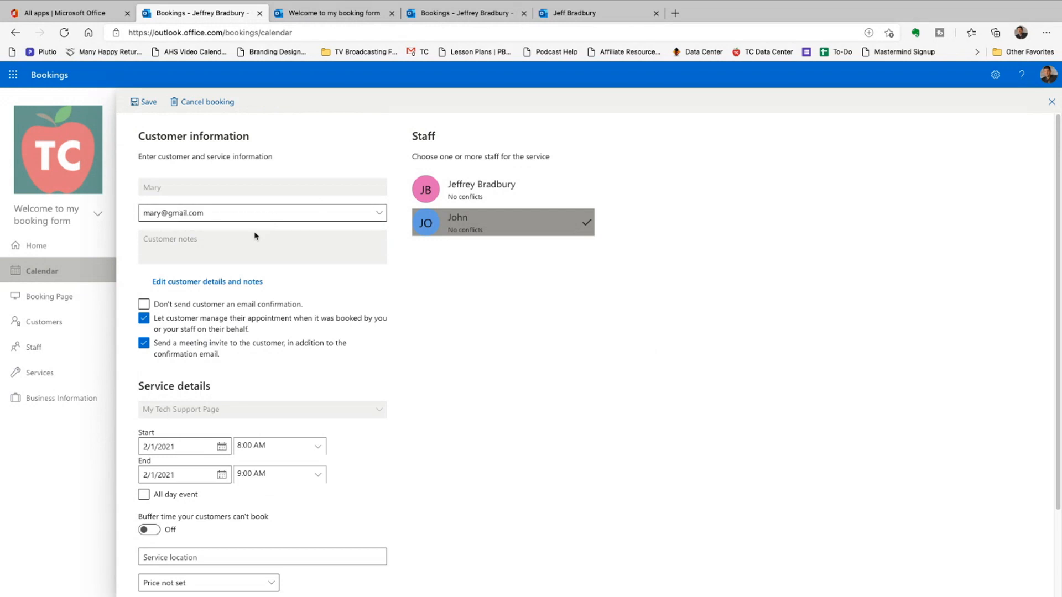
pyautogui.scroll(-2, 210, 498)
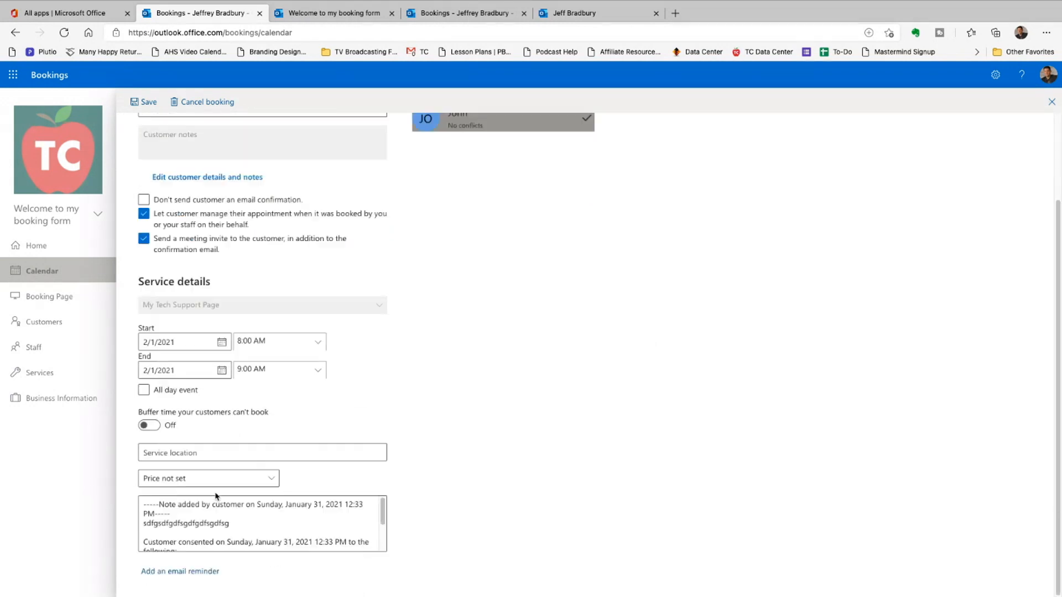
pyautogui.scroll(-3, 221, 514)
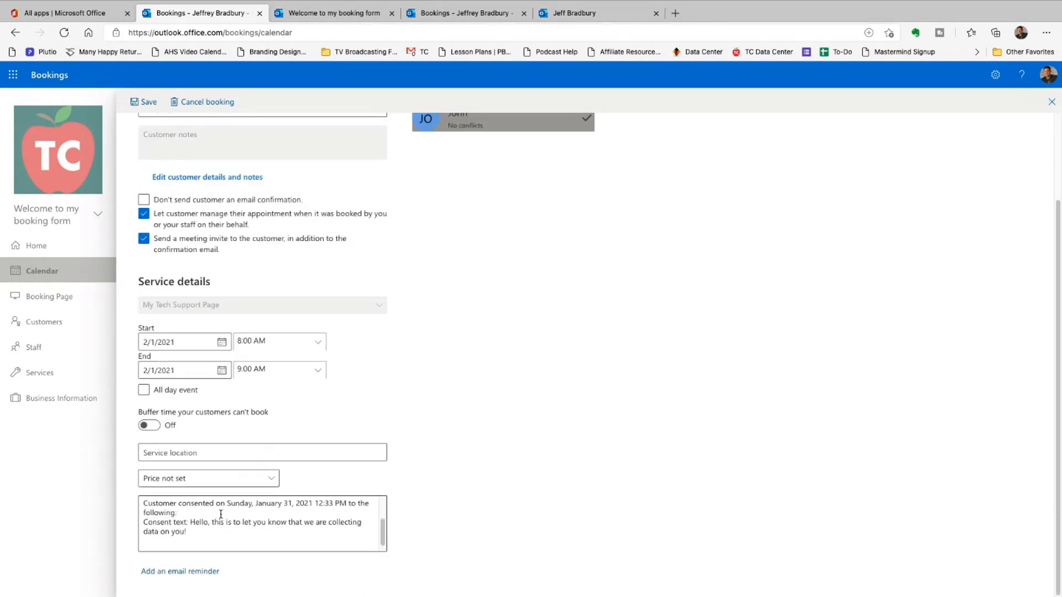
pyautogui.scroll(3, 222, 513)
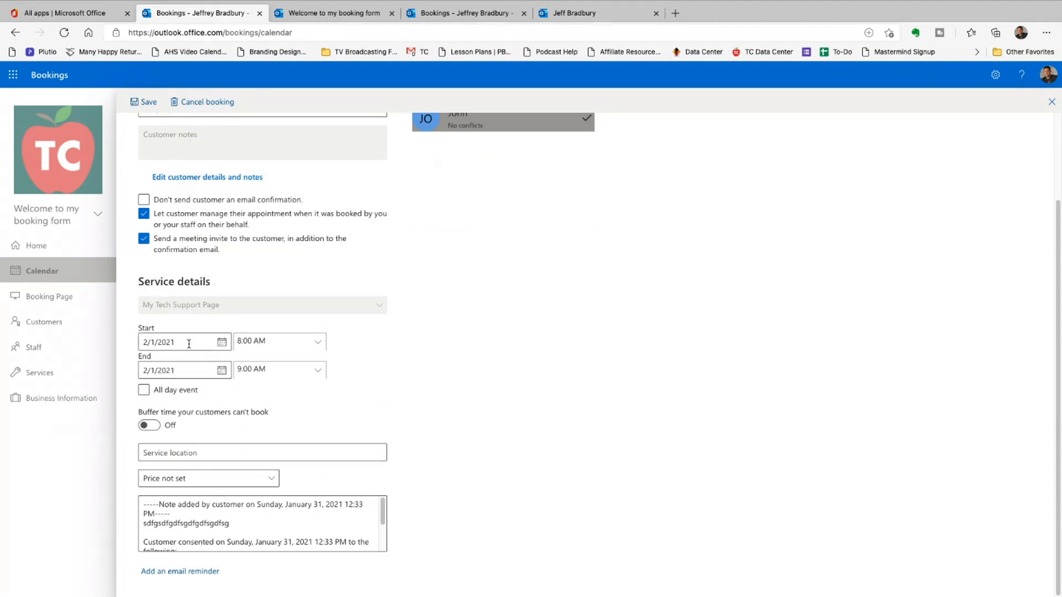
pyautogui.scroll(3, 266, 440)
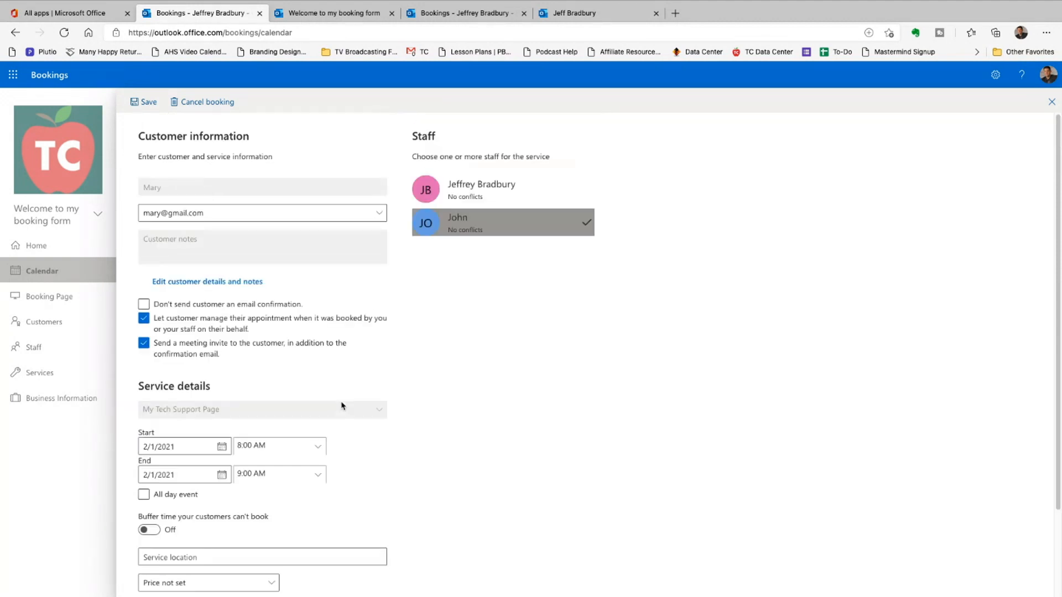
pyautogui.click(151, 515)
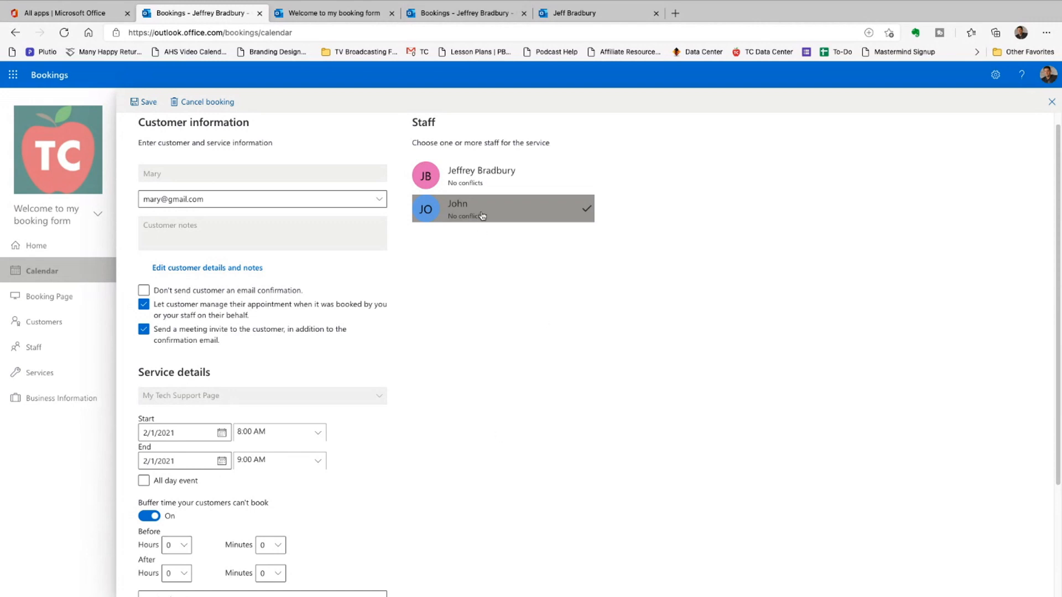
pyautogui.click(480, 183)
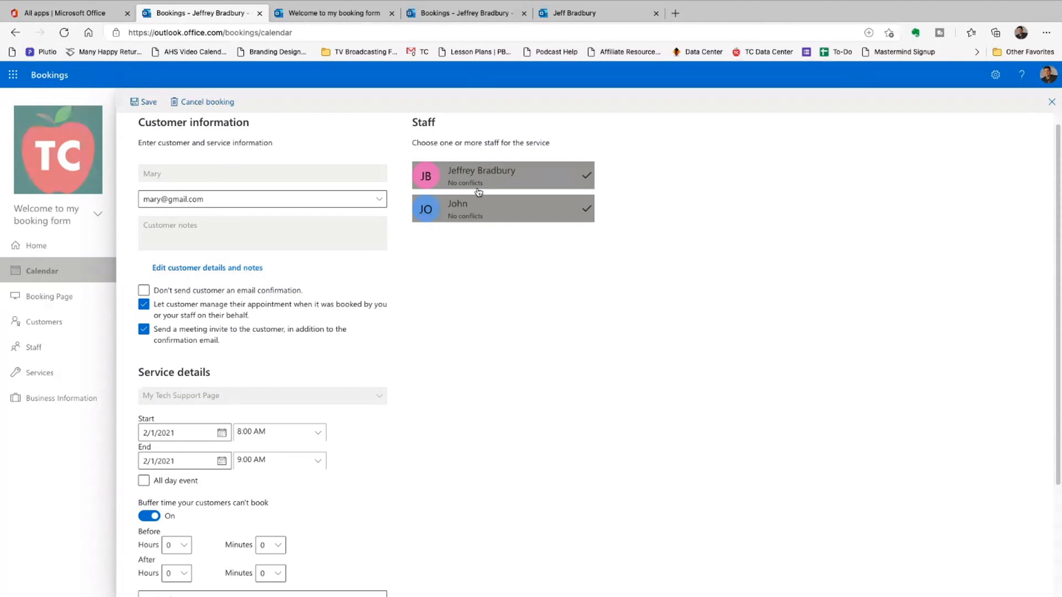
pyautogui.scroll(-3, 457, 266)
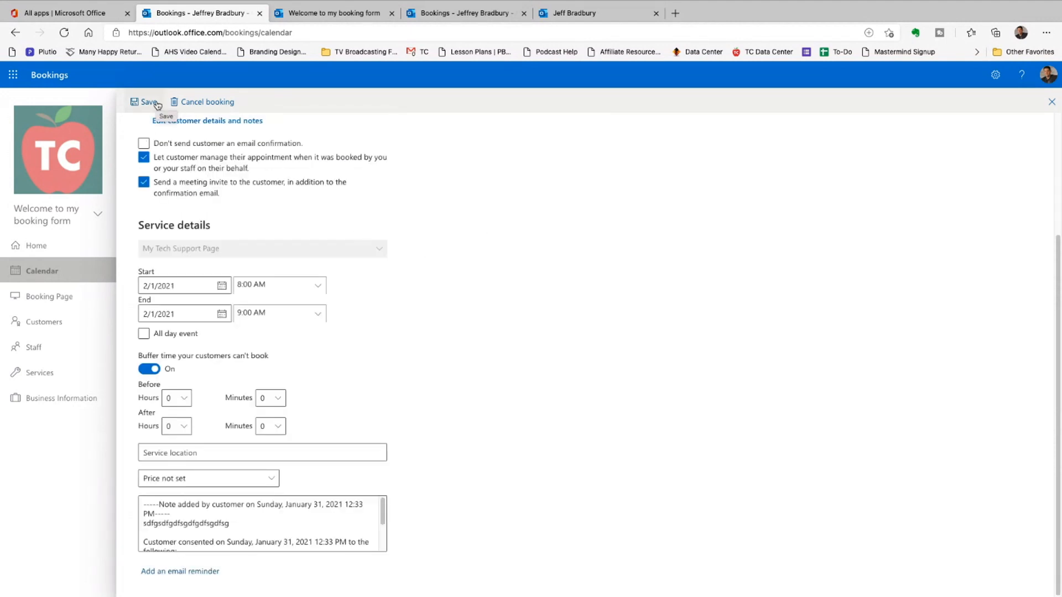
pyautogui.click(147, 103)
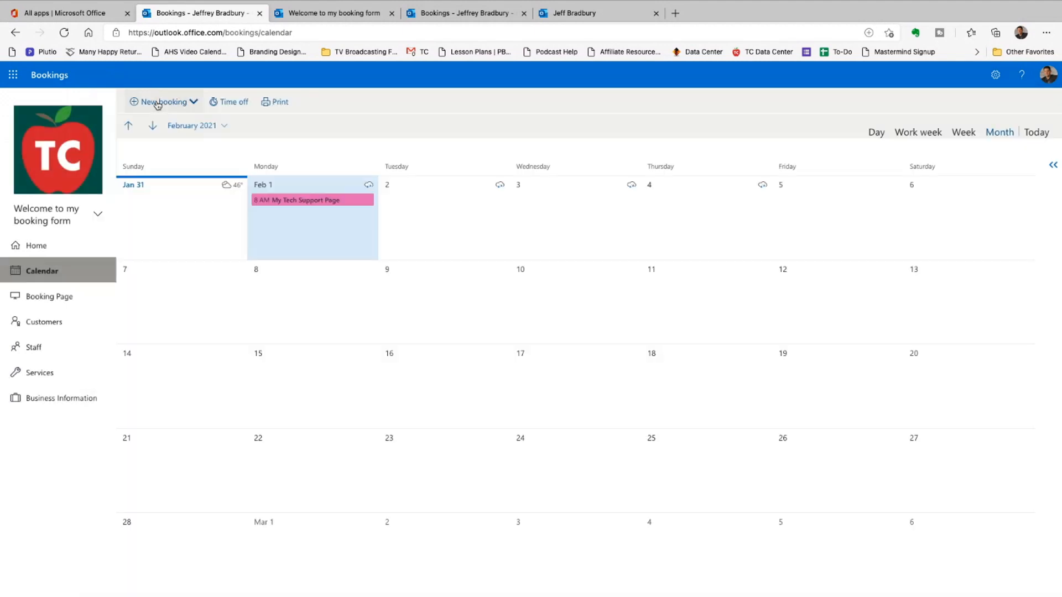